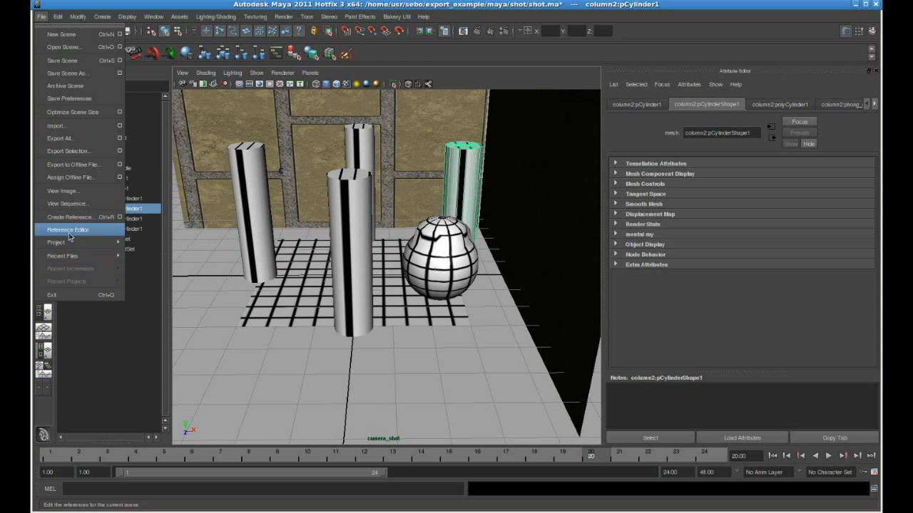
# Unload and reload the plane reference and the columnRN1, columnRN2 and columnRN3 references in the Reference Editor.
pyautogui.click(69, 231)
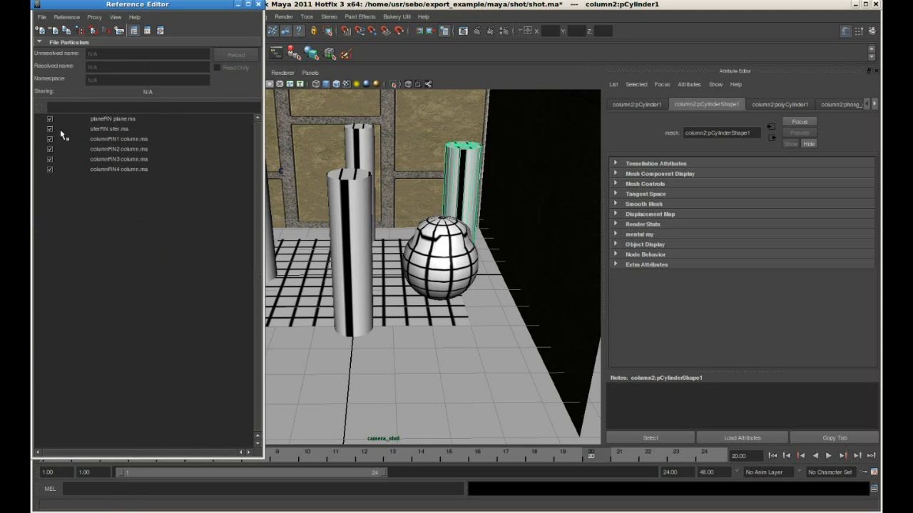
pyautogui.click(49, 119)
pyautogui.click(49, 119)
pyautogui.click(50, 140)
pyautogui.click(50, 140)
pyautogui.click(50, 150)
pyautogui.click(50, 150)
pyautogui.click(50, 160)
pyautogui.click(50, 160)
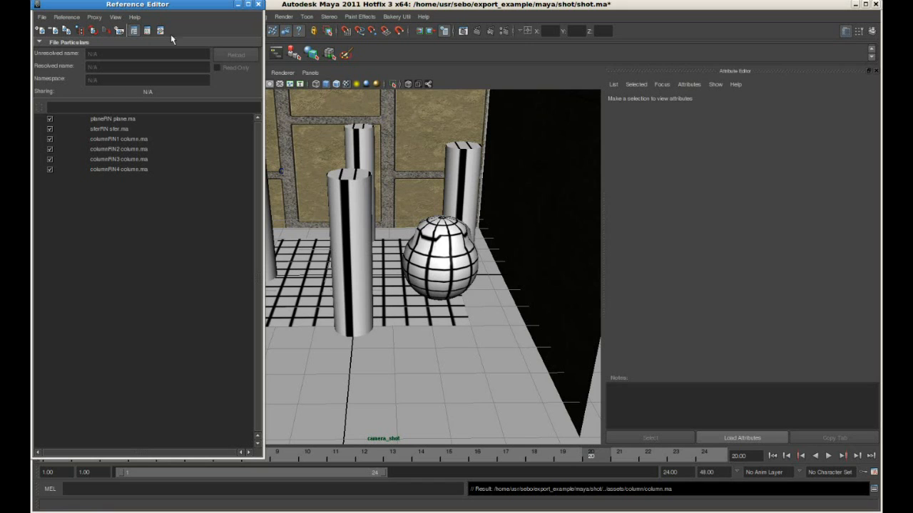
pyautogui.click(258, 4)
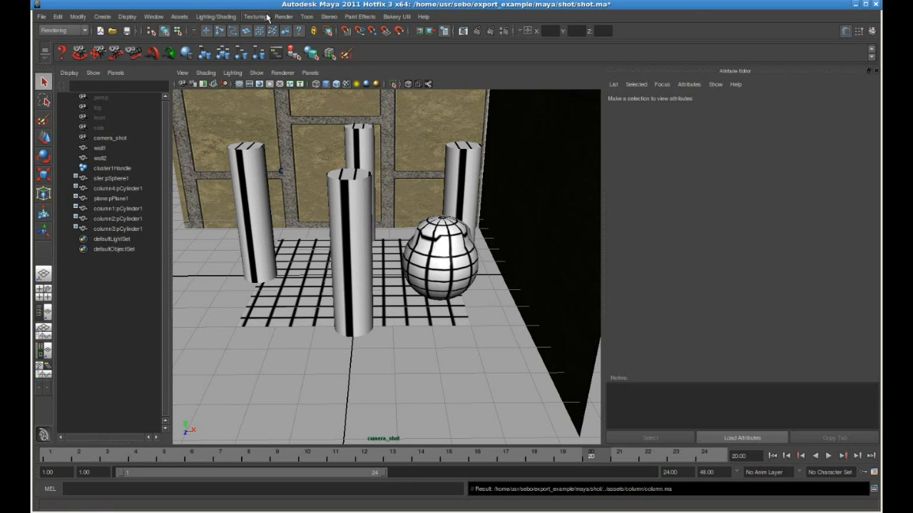
# Open the scene column.ma from the assets/column folder, discarding the changes to shot.ma.
pyautogui.click(41, 16)
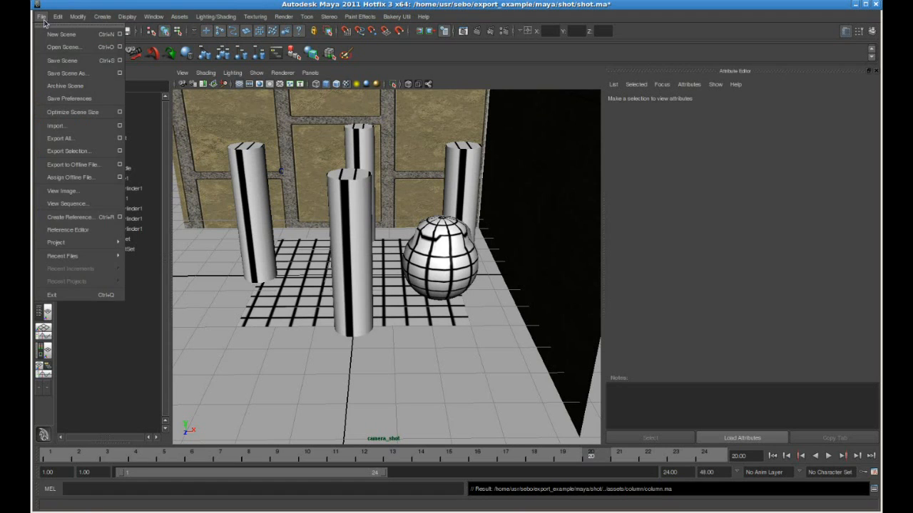
pyautogui.click(64, 46)
pyautogui.click(414, 22)
pyautogui.doubleClick(112, 40)
pyautogui.doubleClick(109, 37)
pyautogui.doubleClick(111, 45)
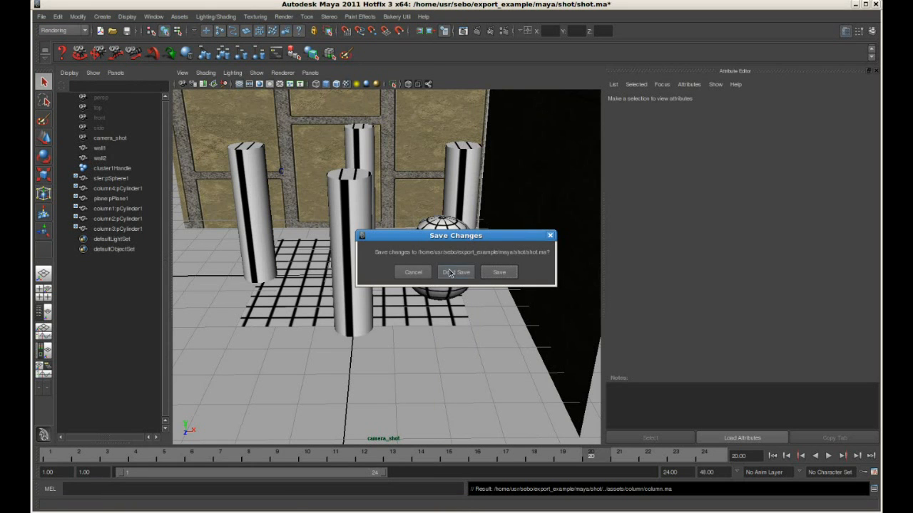
pyautogui.click(454, 273)
# Examine the Bk Asset extra attribute on the column's pCylinder1 transform node.
pyautogui.keyDown('alt'); pyautogui.moveTo(484, 268); pyautogui.dragTo(480, 241); pyautogui.keyUp('alt')
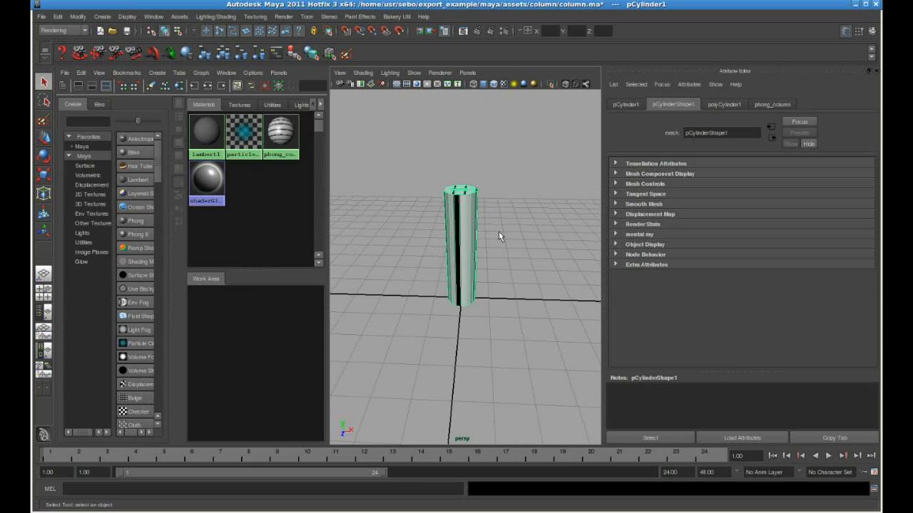
pyautogui.click(627, 104)
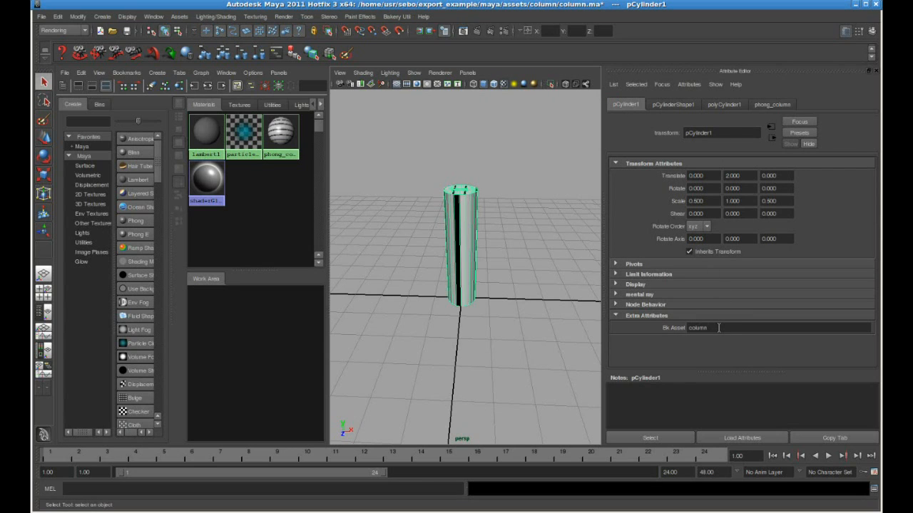
pyautogui.click(718, 327)
pyautogui.moveTo(713, 327); pyautogui.dragTo(660, 330)
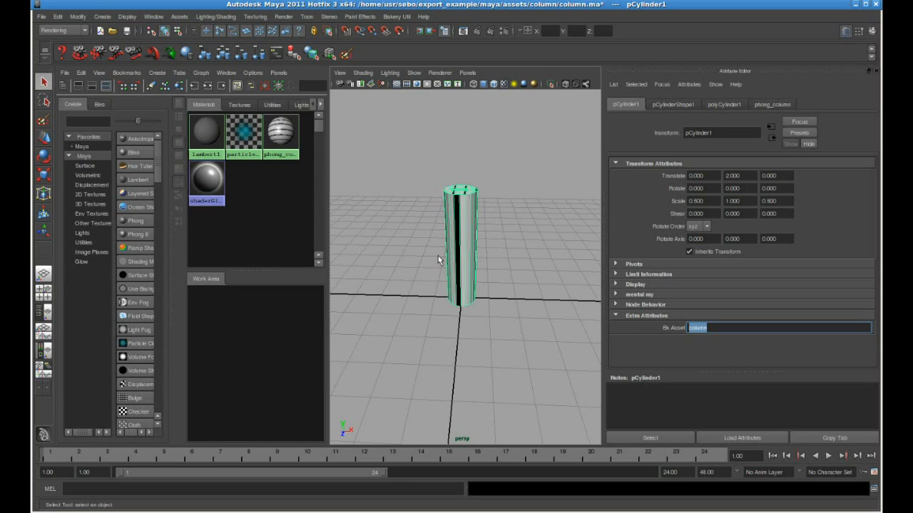
# Check the load status of the maya_mud_export_2011.so plug-in in the Plug-in Manager.
pyautogui.click(155, 16)
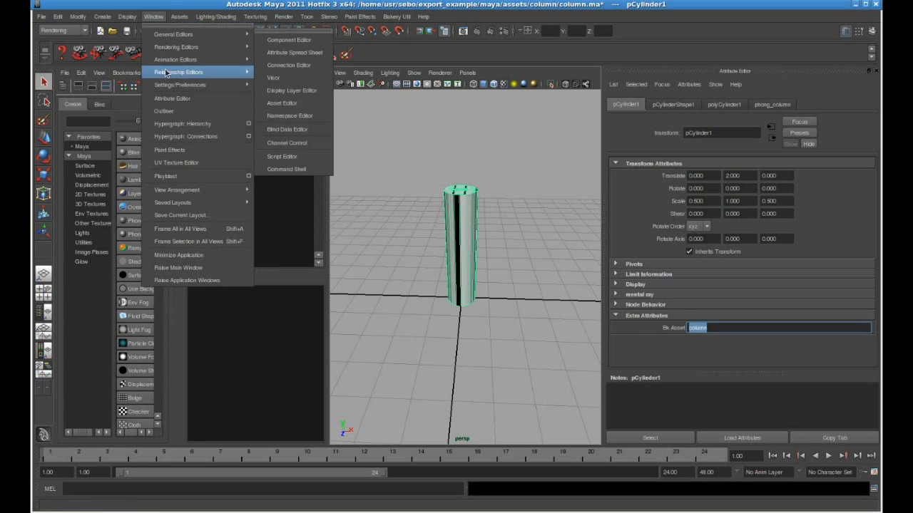
pyautogui.moveTo(214, 84)
pyautogui.click(288, 194)
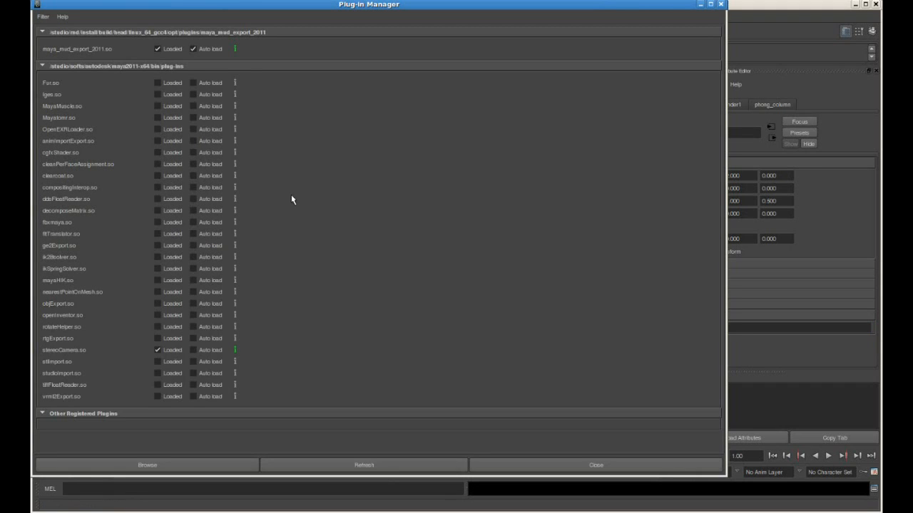
pyautogui.click(720, 5)
# Export the whole column scene with the Maya_mud_translator file type and its config file, giving the parent folder as the file name.
pyautogui.click(42, 16)
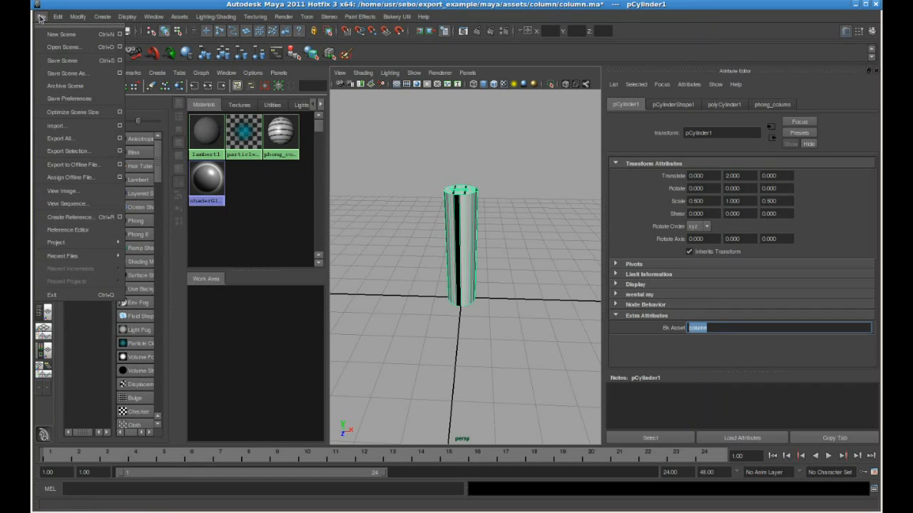
pyautogui.click(67, 148)
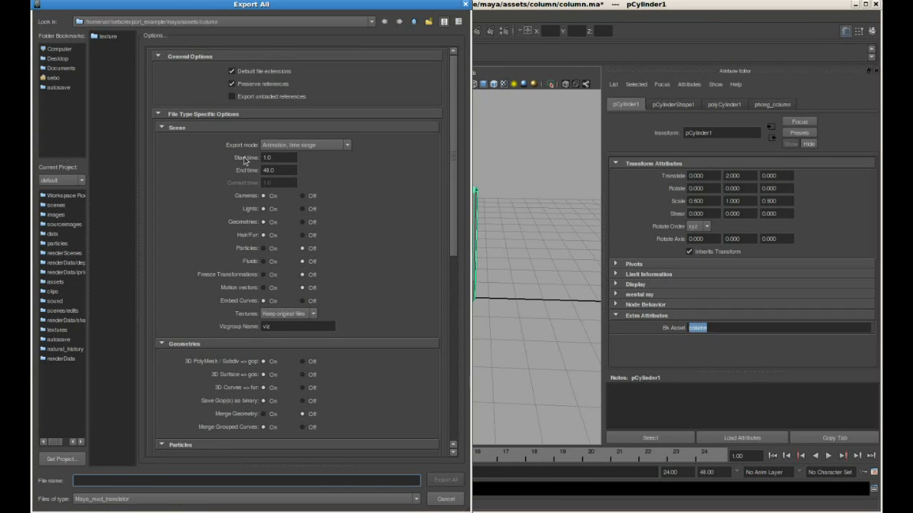
pyautogui.moveTo(460, 143); pyautogui.dragTo(449, 335)
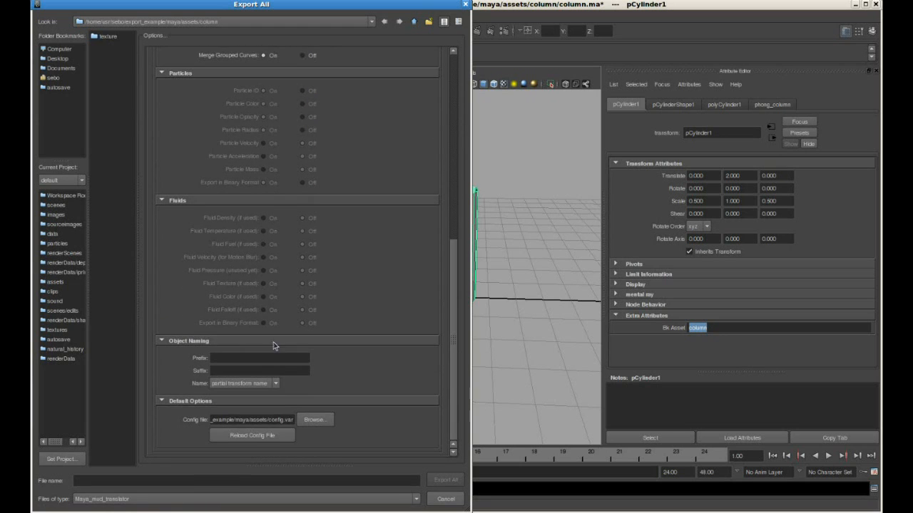
pyautogui.moveTo(293, 420); pyautogui.dragTo(189, 408)
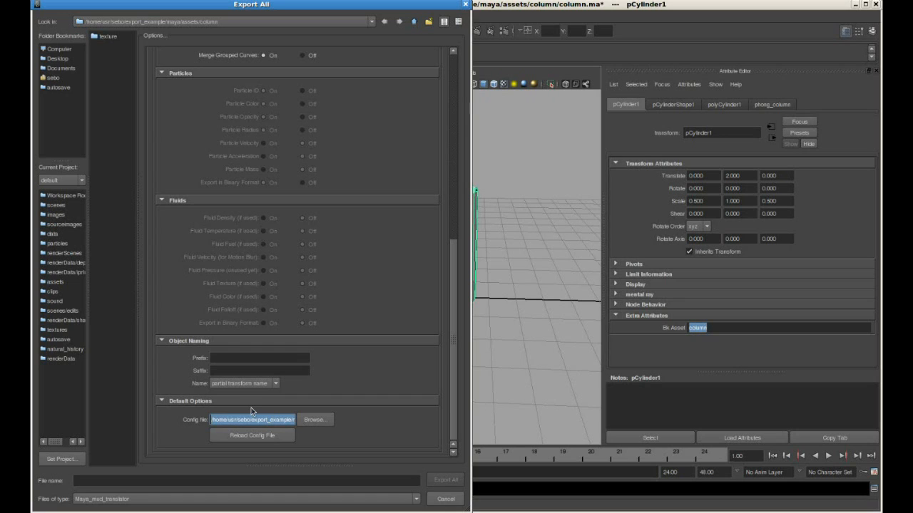
pyautogui.click(190, 482)
pyautogui.write('../')
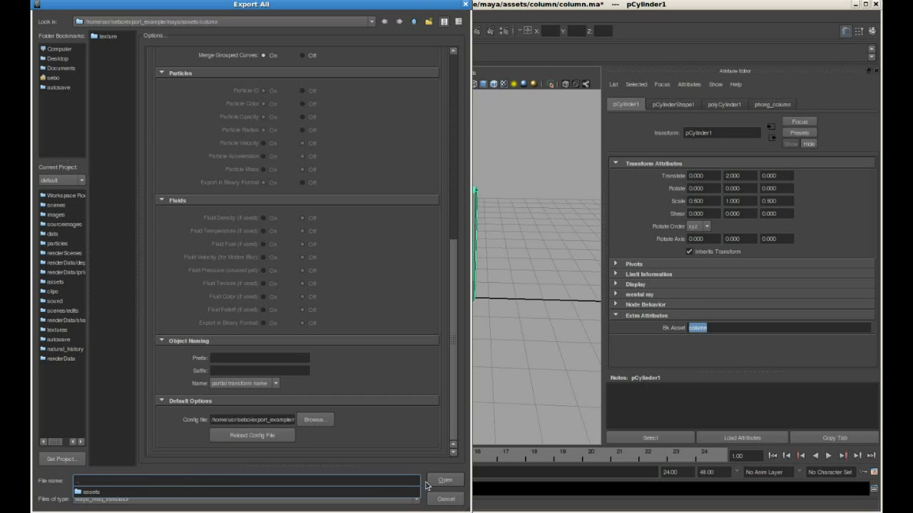
pyautogui.click(432, 483)
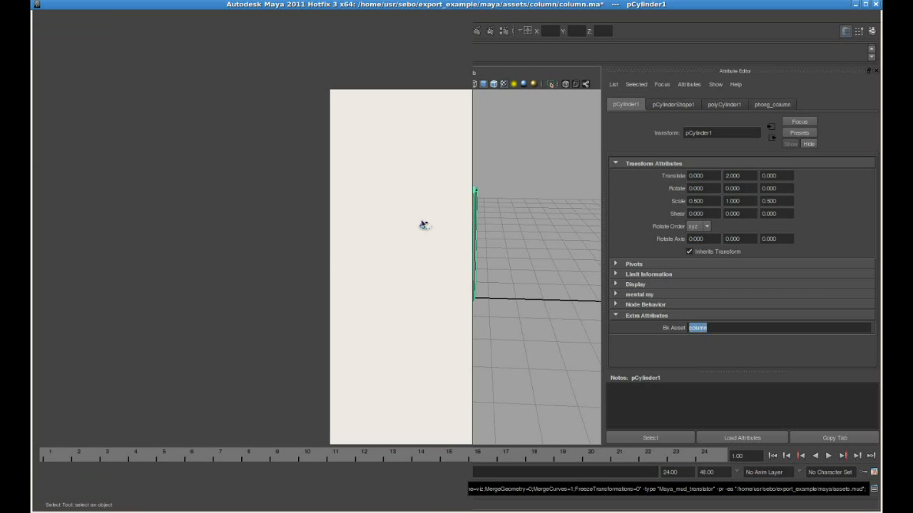
# Switch to the terminal, go into the exported assets/column folder and list its files.
pyautogui.hotkey('alt', 'Tab')
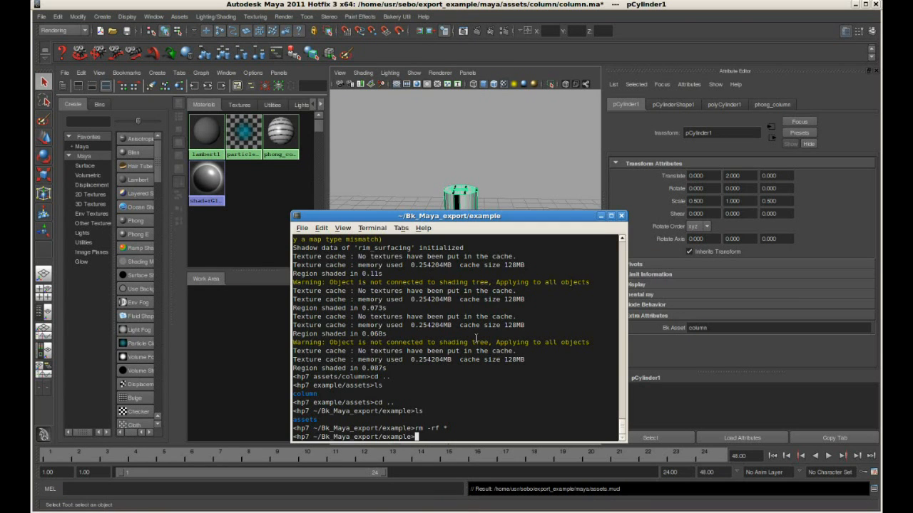
pyautogui.write('cd assets/')
pyautogui.press('Return')
pyautogui.write('ls')
pyautogui.press('Return')
pyautogui.write('cd column/')
pyautogui.press('Return')
pyautogui.write('kls')
pyautogui.press('Return')
pyautogui.write('ls')
pyautogui.press('Return')
# Launch relight from the terminal with the file lighting_column.mud.
pyautogui.write('rel')
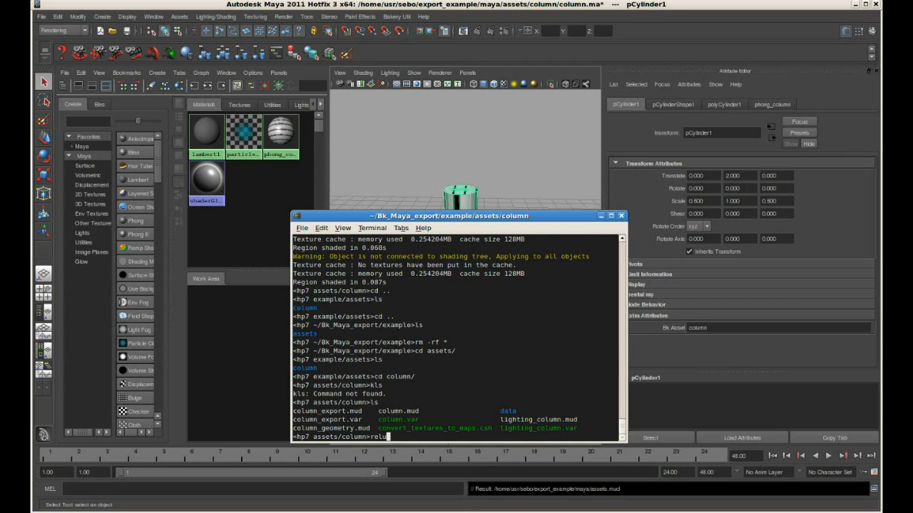
pyautogui.write('ight li')
pyautogui.press('Tab')
pyautogui.write('mud')
pyautogui.press('Return')
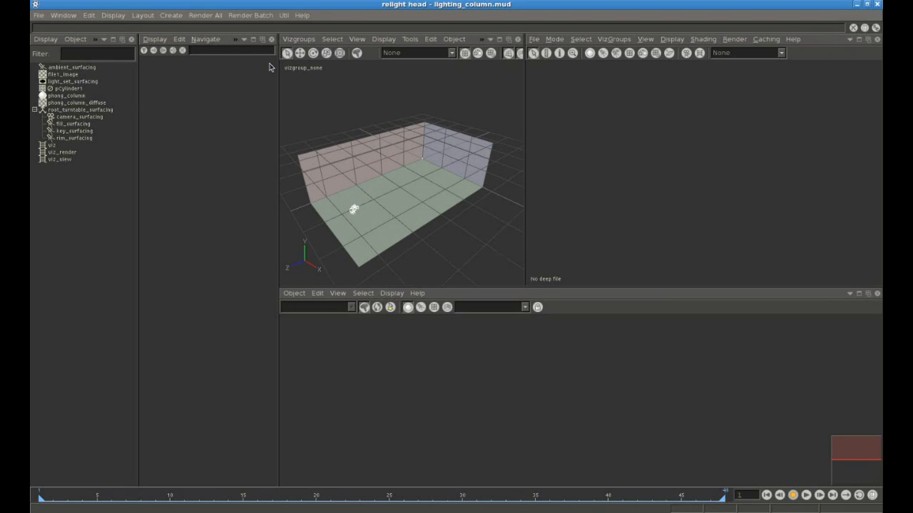
# Display the viz vizgroup in the 3D view and look through the camera_surfacing camera.
pyautogui.click(299, 39)
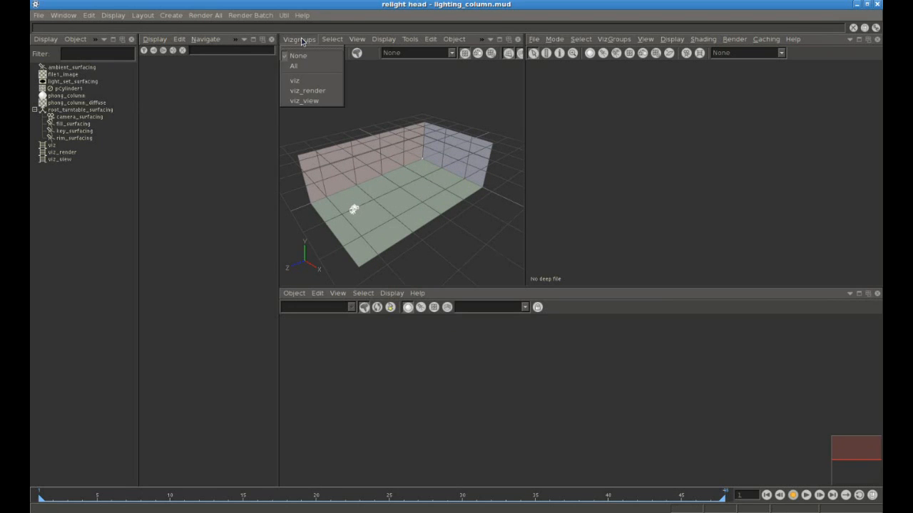
pyautogui.click(310, 83)
pyautogui.click(358, 39)
pyautogui.moveTo(390, 126)
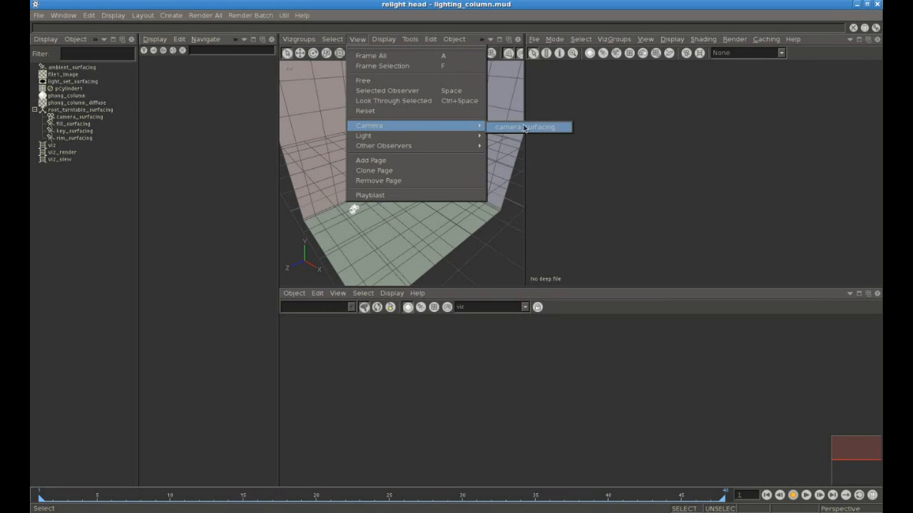
pyautogui.click(524, 127)
# Select all objects and frame the whole column in the camera_surfacing view, seen slightly from above.
pyautogui.hotkey('ctrl', 'a')
pyautogui.press('f')
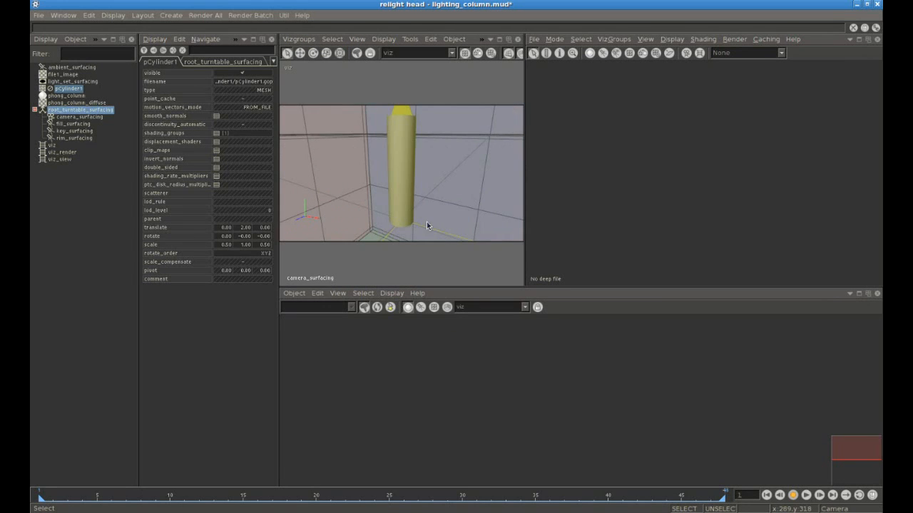
pyautogui.keyDown('alt'); pyautogui.moveTo(407, 193); pyautogui.dragTo(432, 207); pyautogui.keyUp('alt')
pyautogui.keyDown('alt'); pyautogui.moveTo(431, 210); pyautogui.dragTo(406, 218, button='right'); pyautogui.keyUp('alt')
pyautogui.moveTo(88, 499); pyautogui.dragTo(33, 462)
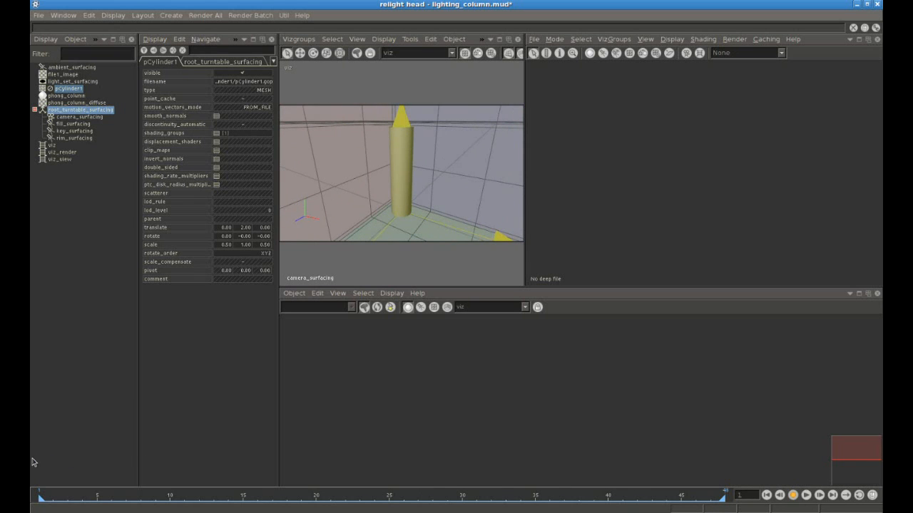
# Render the viz vizgroup in the image view.
pyautogui.click(741, 40)
pyautogui.click(755, 141)
pyautogui.click(752, 217)
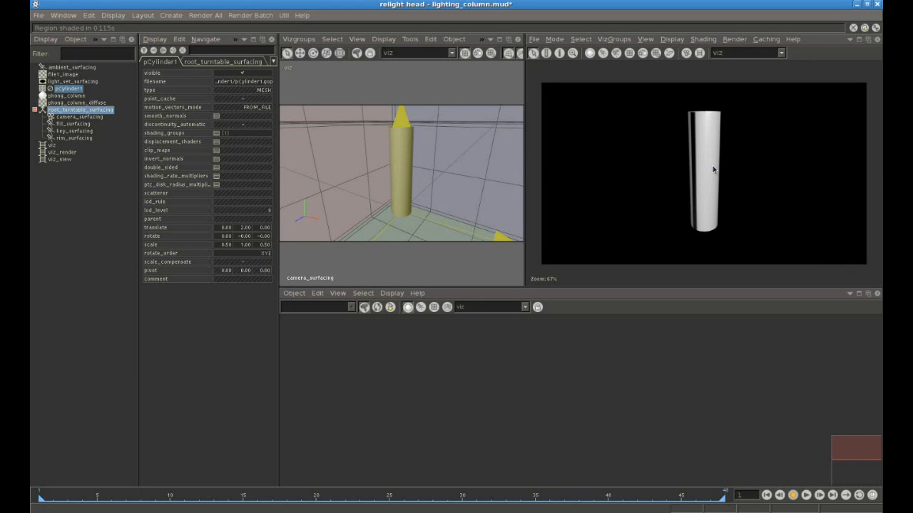
# Load the shading tree of pCylinder1 and inspect the texture used by its file1_image node.
pyautogui.click(377, 308)
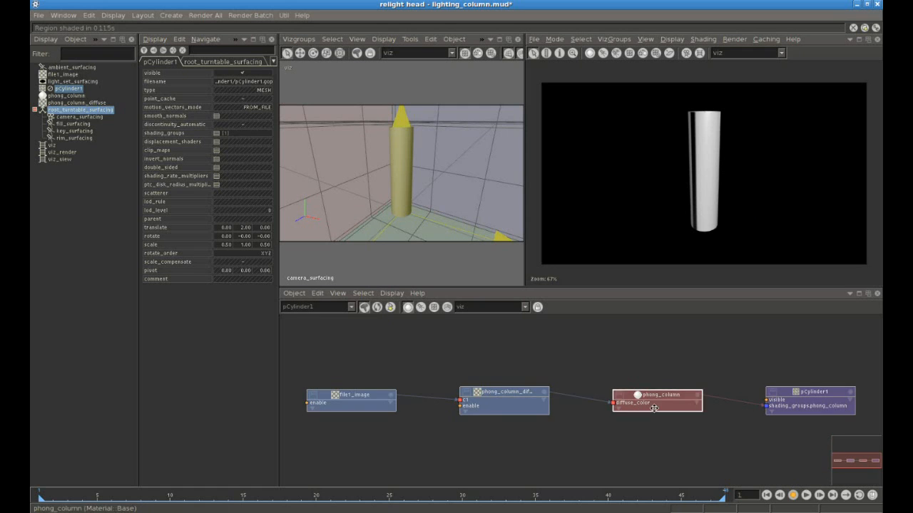
pyautogui.doubleClick(355, 403)
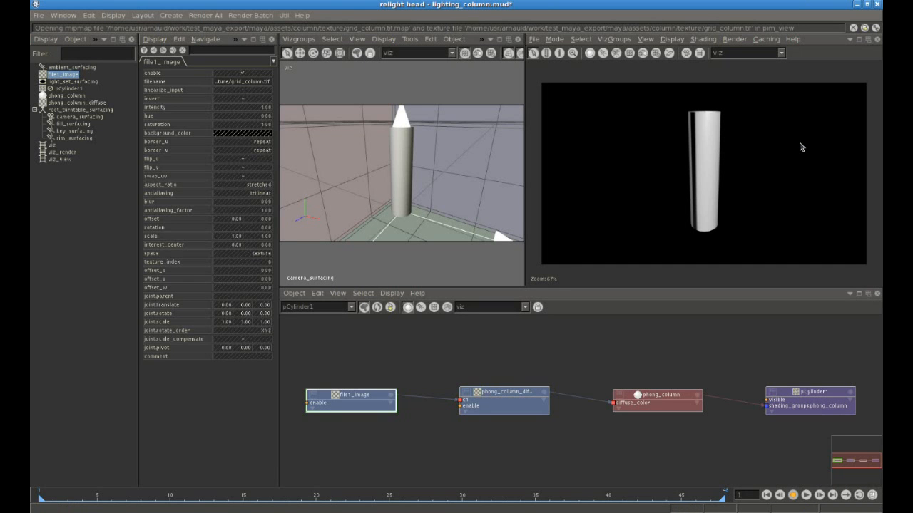
pyautogui.click(877, 4)
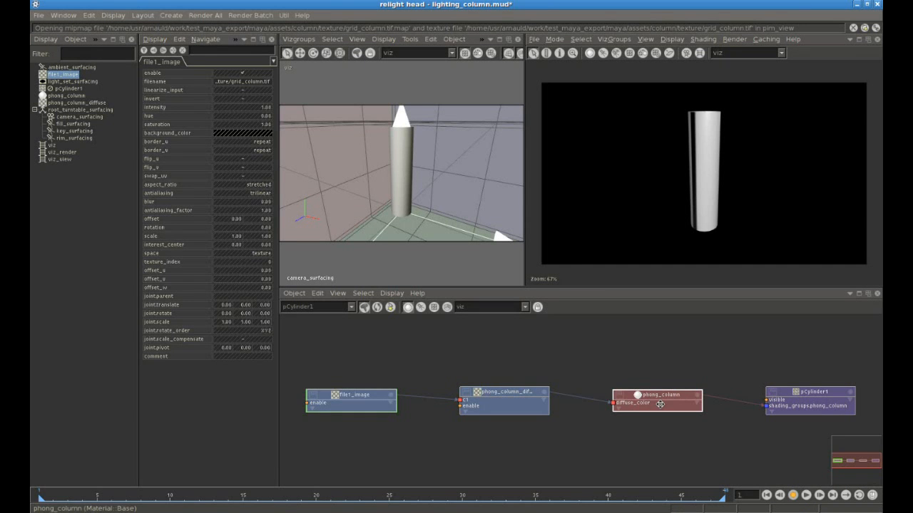
# Set the diffuse_color of the phong_column material to a pinkish red (1, 0.305882, 0.466667).
pyautogui.moveTo(676, 398); pyautogui.dragTo(663, 402)
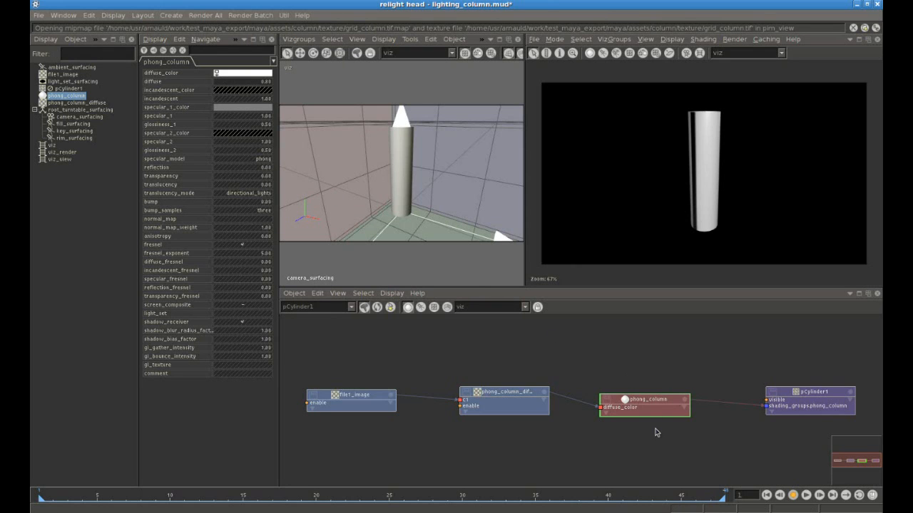
pyautogui.click(230, 74)
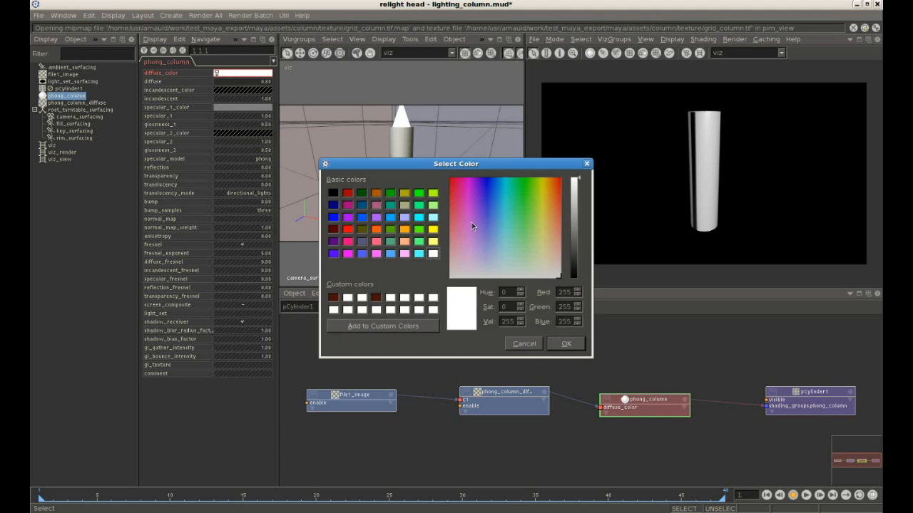
pyautogui.moveTo(478, 231); pyautogui.dragTo(458, 211)
pyautogui.click(564, 344)
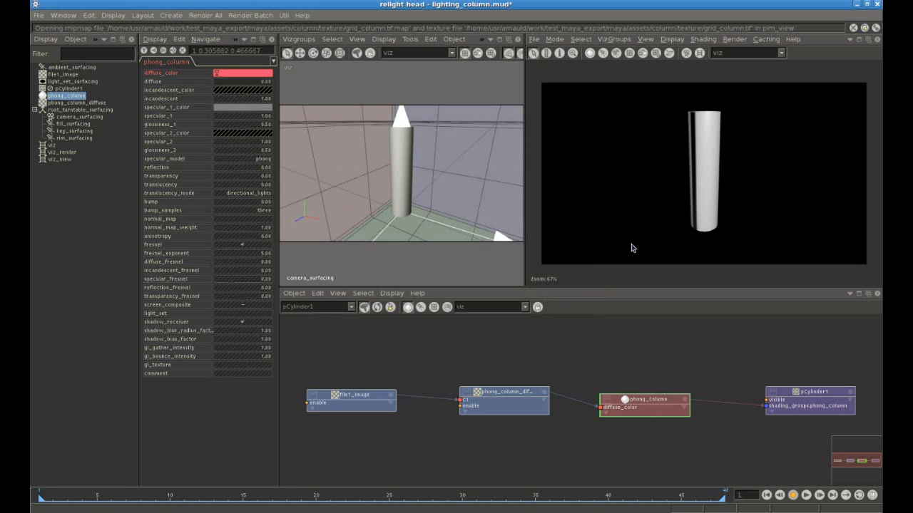
# Set the phong_column material's specular_1_color to white and its glossiness_1 to 0.2.
pyautogui.click(227, 108)
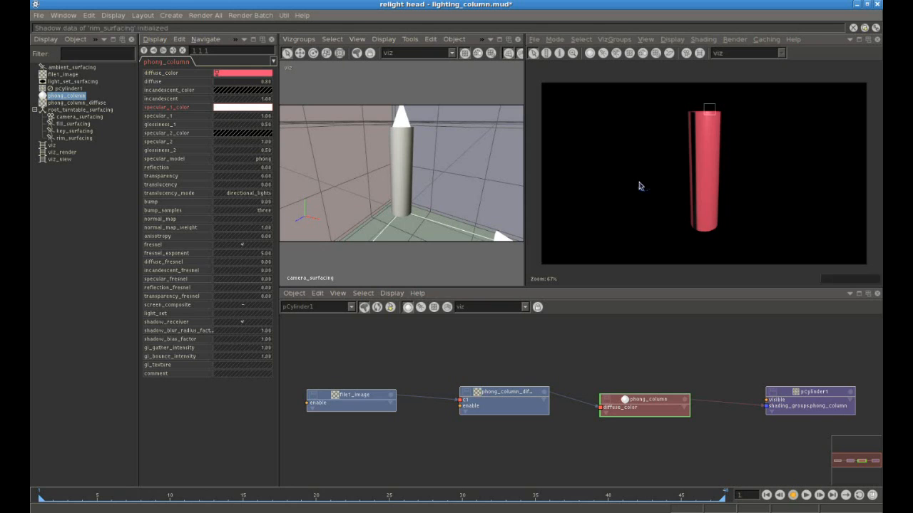
pyautogui.click(249, 127)
pyautogui.doubleClick(248, 129)
pyautogui.write('0.2')
pyautogui.press('Return')
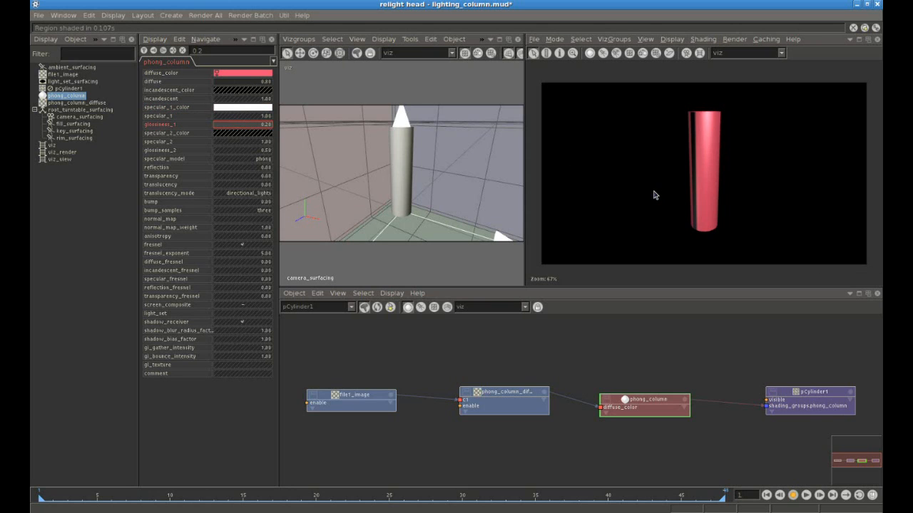
# Create a Perlin Noise shadop node in the column's shading graph.
pyautogui.rightClick(495, 459)
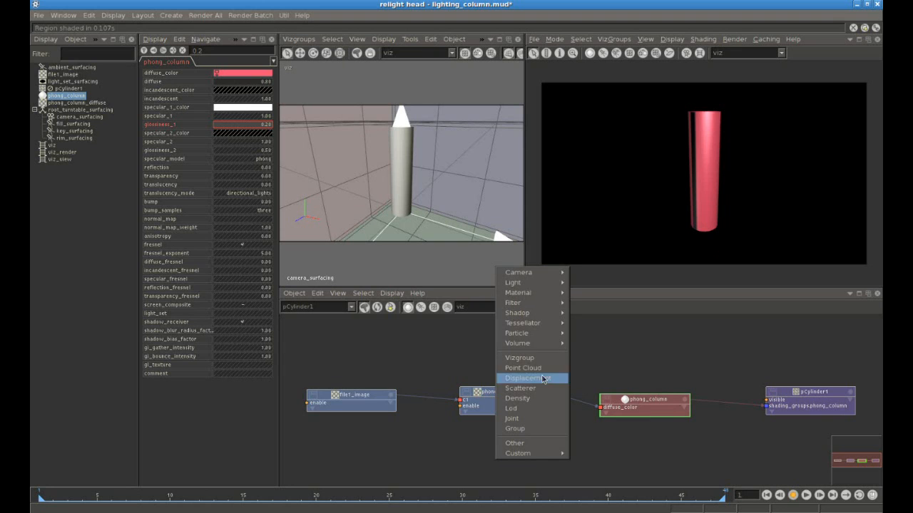
pyautogui.moveTo(532, 315)
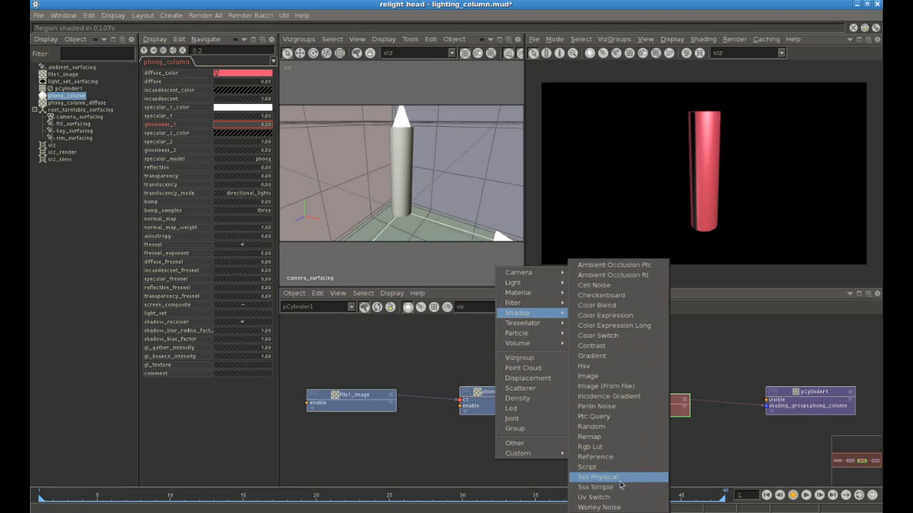
pyautogui.click(616, 407)
pyautogui.click(636, 430)
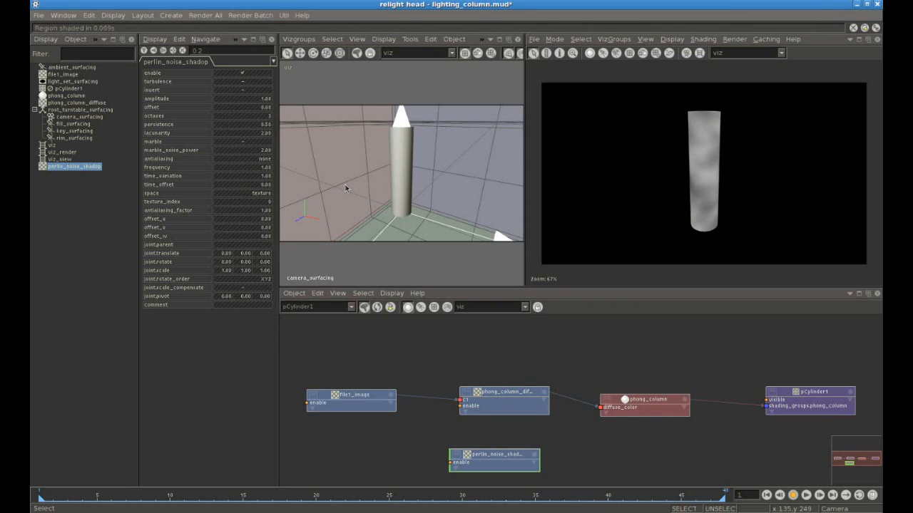
# Set the Perlin noise shadop's frequency to 3.
pyautogui.click(236, 170)
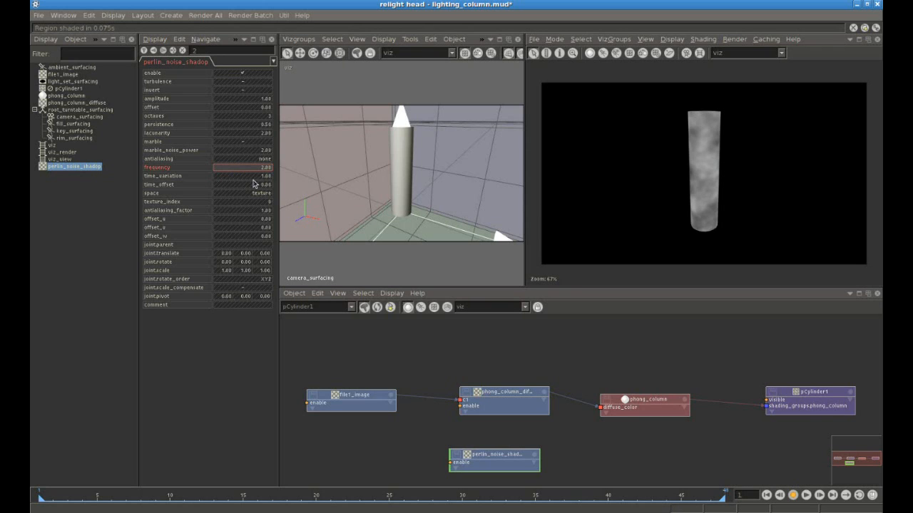
pyautogui.scroll(1, 245, 171)
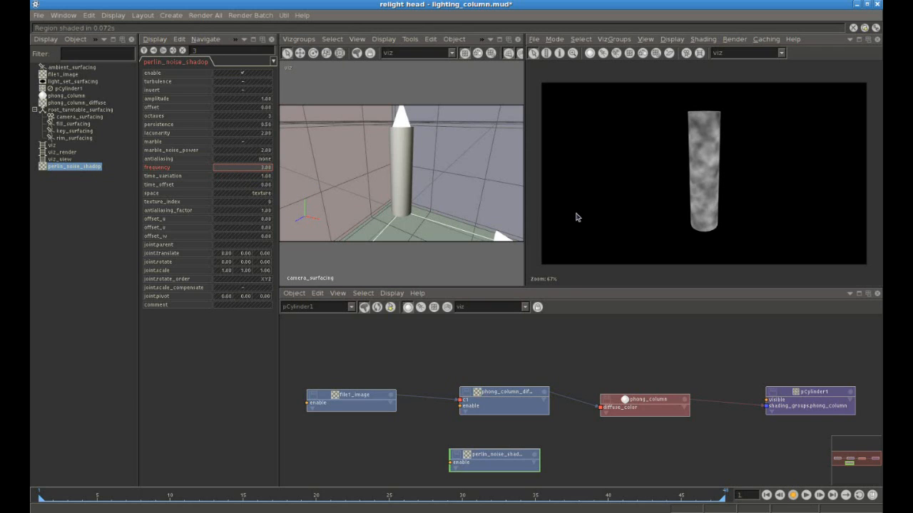
# Connect the Perlin noise shadop to the bump input of phong_column and set the material's bump to 0.2.
pyautogui.moveTo(534, 454); pyautogui.dragTo(606, 405)
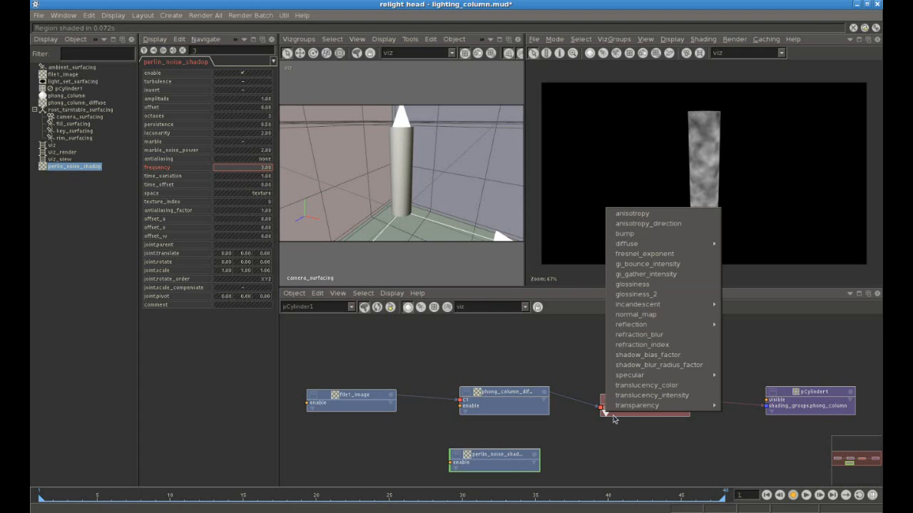
pyautogui.click(657, 237)
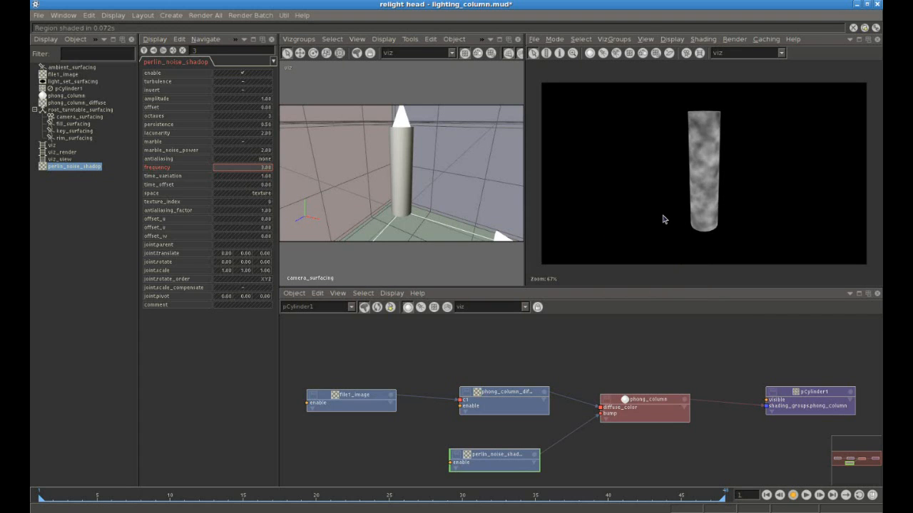
pyautogui.click(637, 413)
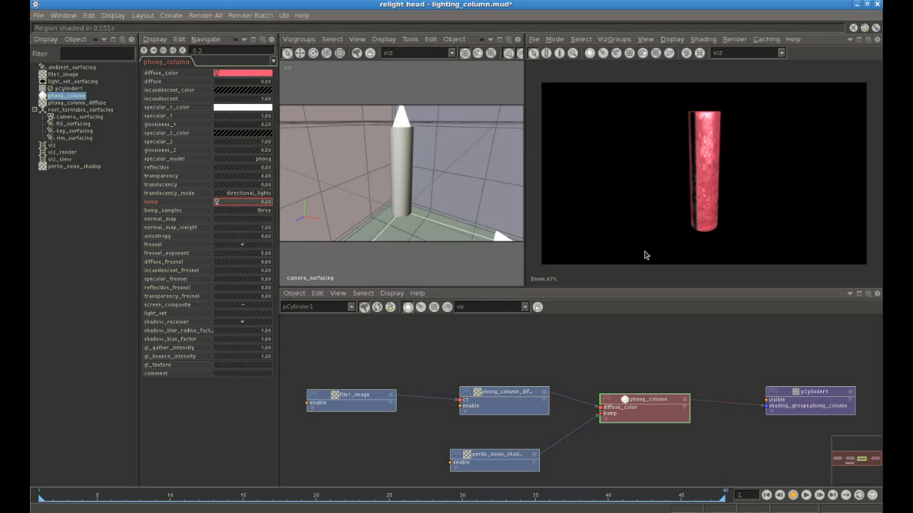
# Save the lighting_column.mud file and close relight.
pyautogui.click(38, 15)
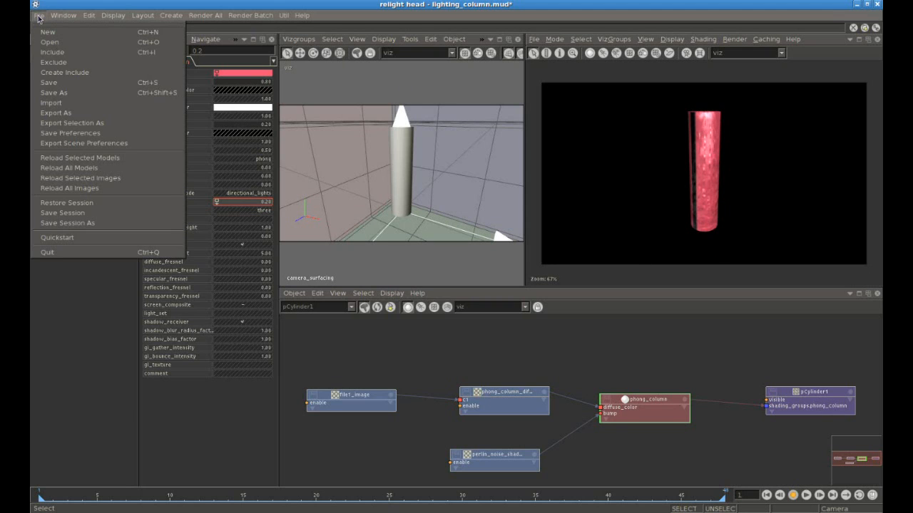
pyautogui.click(46, 84)
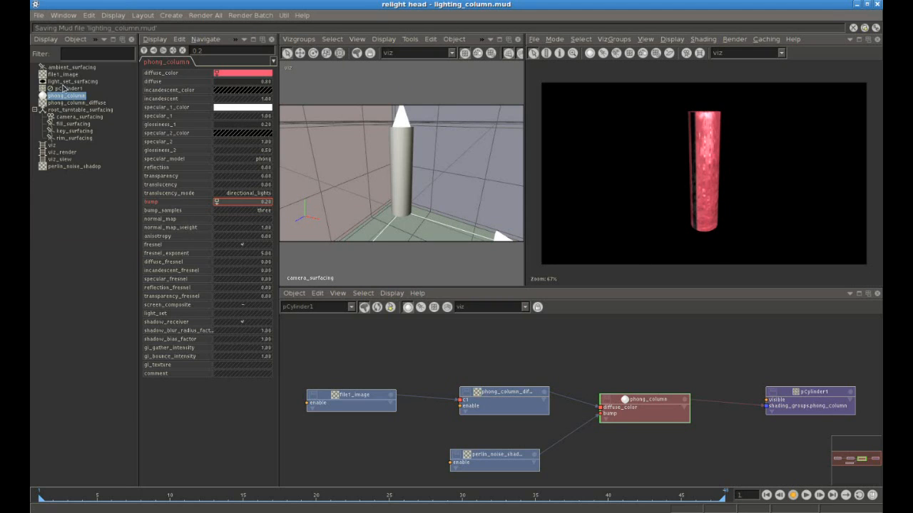
pyautogui.click(876, 4)
# Switch to Maya and open the plane.ma scene, discarding the changes to the column scene.
pyautogui.click(366, 134)
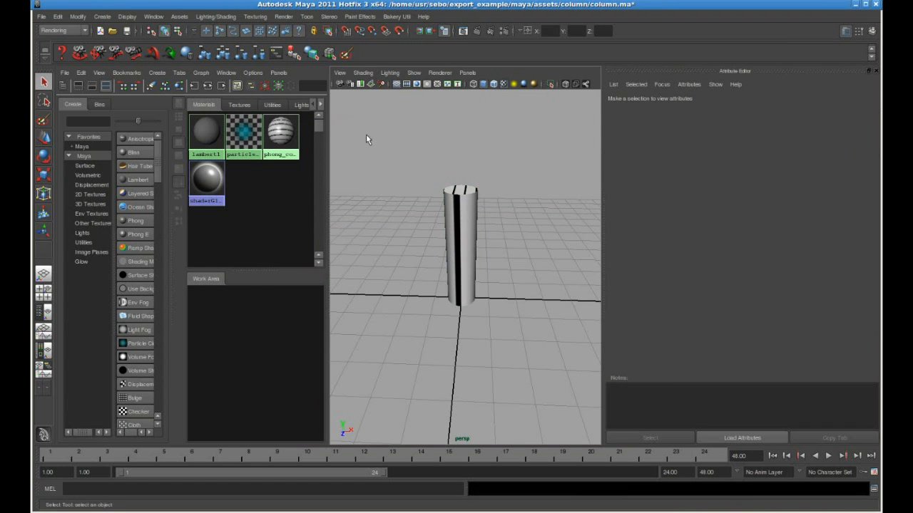
pyautogui.click(39, 17)
pyautogui.click(55, 44)
pyautogui.doubleClick(102, 36)
pyautogui.doubleClick(103, 46)
pyautogui.doubleClick(110, 58)
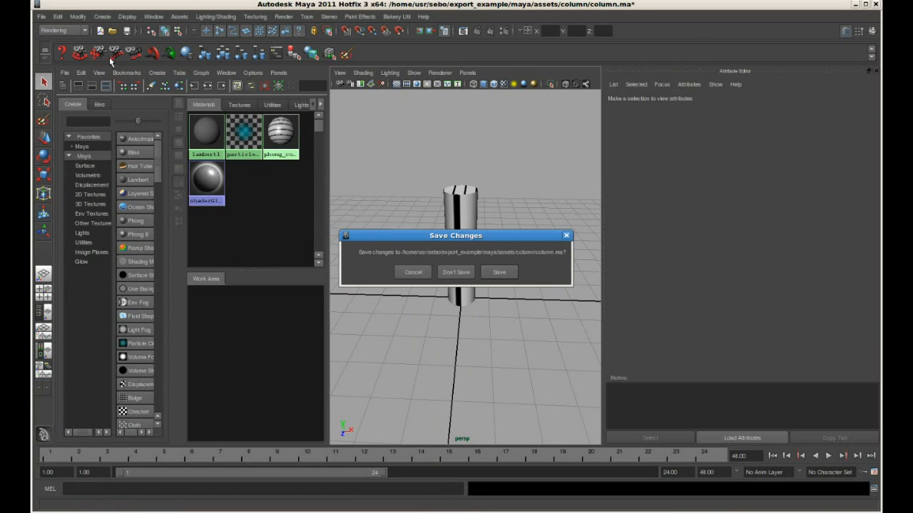
pyautogui.click(457, 272)
# Check pPlane1's Bk Asset attribute and export the whole scene as a mud file named assets.
pyautogui.keyDown('alt'); pyautogui.moveTo(430, 274); pyautogui.dragTo(474, 279); pyautogui.keyUp('alt')
pyautogui.click(486, 323)
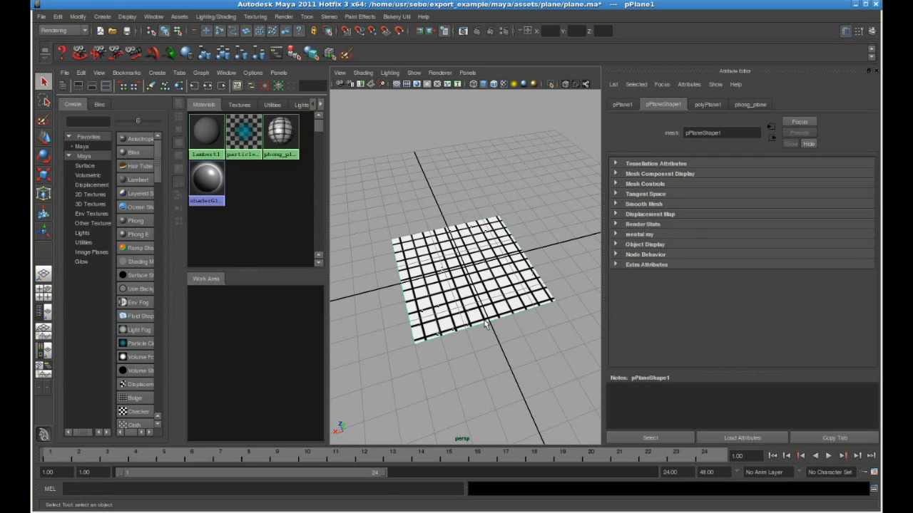
pyautogui.click(622, 104)
pyautogui.click(704, 327)
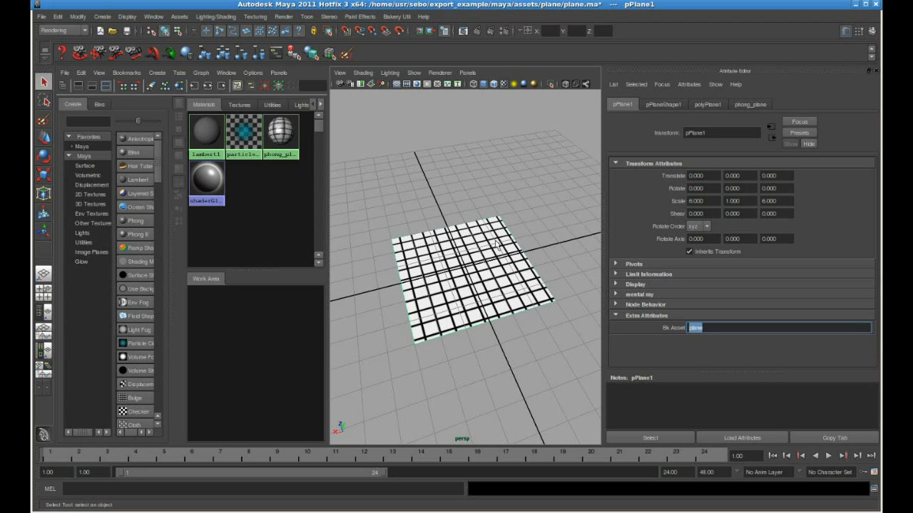
pyautogui.click(42, 16)
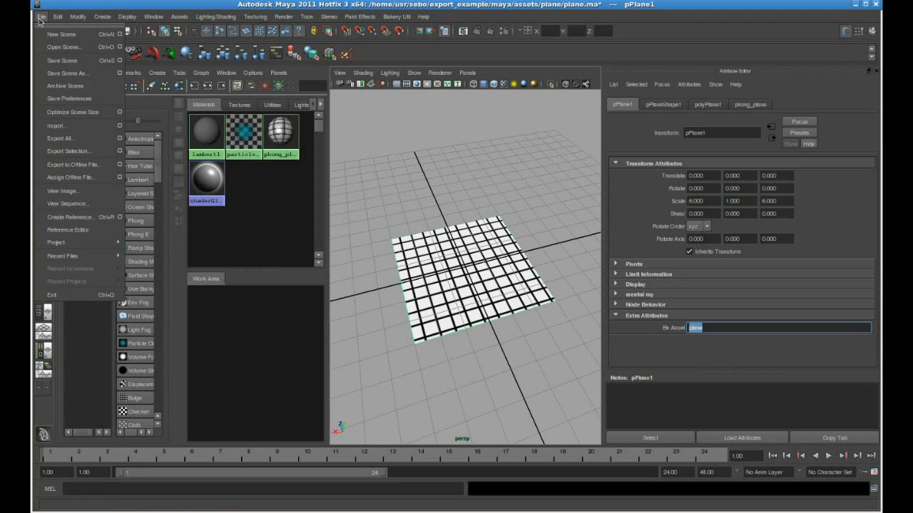
pyautogui.click(75, 138)
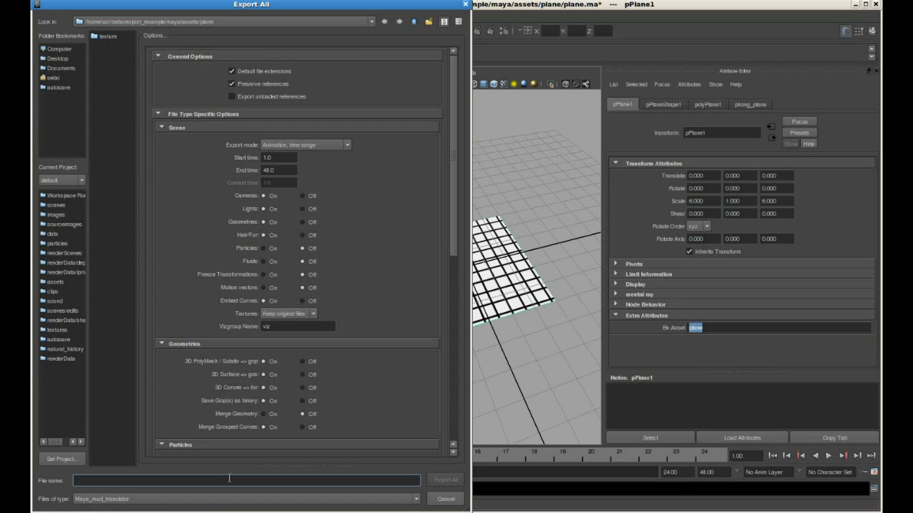
pyautogui.write('assets')
pyautogui.click(439, 480)
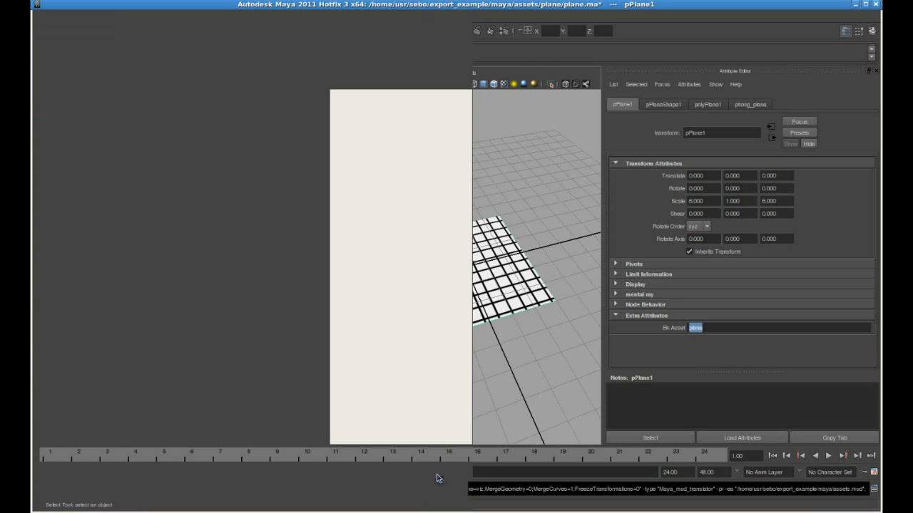
# Switch to the terminal, change to the plane asset's directory and open lighting_plane.mud in relight.
pyautogui.hotkey('alt', 'Tab')
pyautogui.write('cd ..')
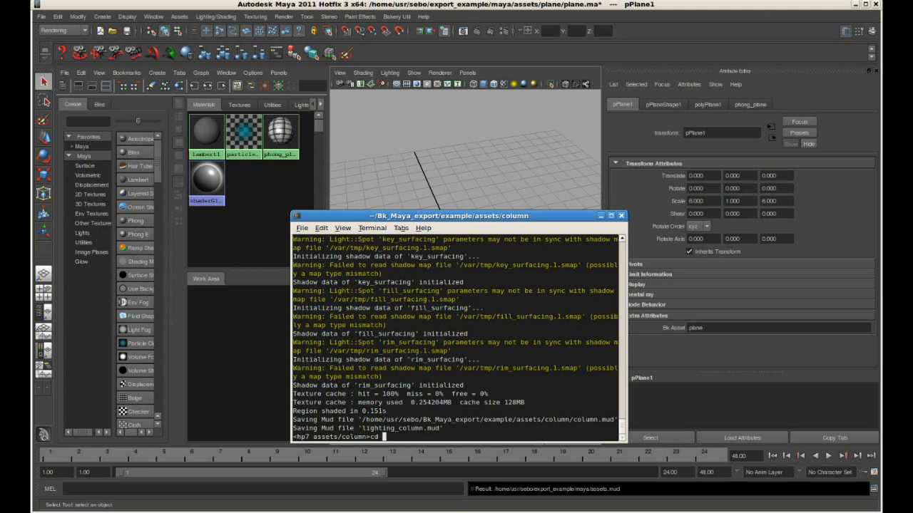
pyautogui.press('Return')
pyautogui.write('cd plane/')
pyautogui.press('Return')
pyautogui.write('reliog')
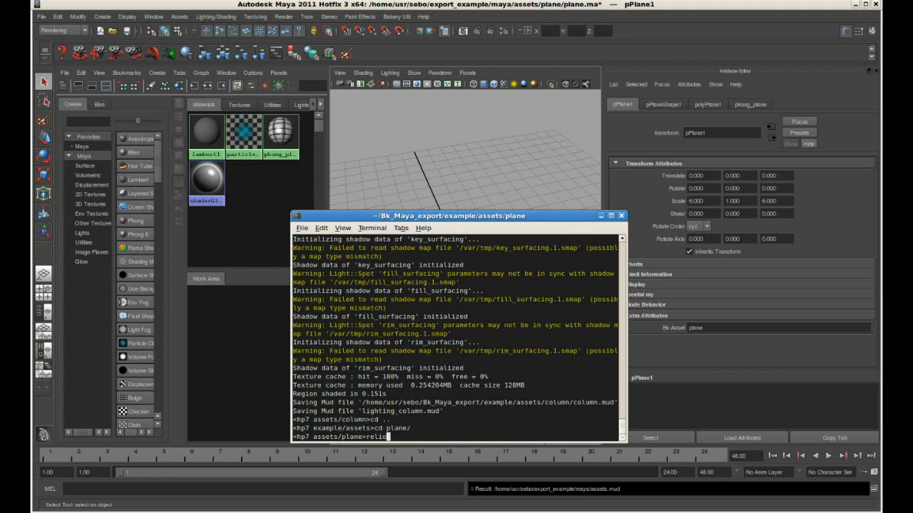
pyautogui.write('ght lighting_plane.mud')
pyautogui.press('Return')
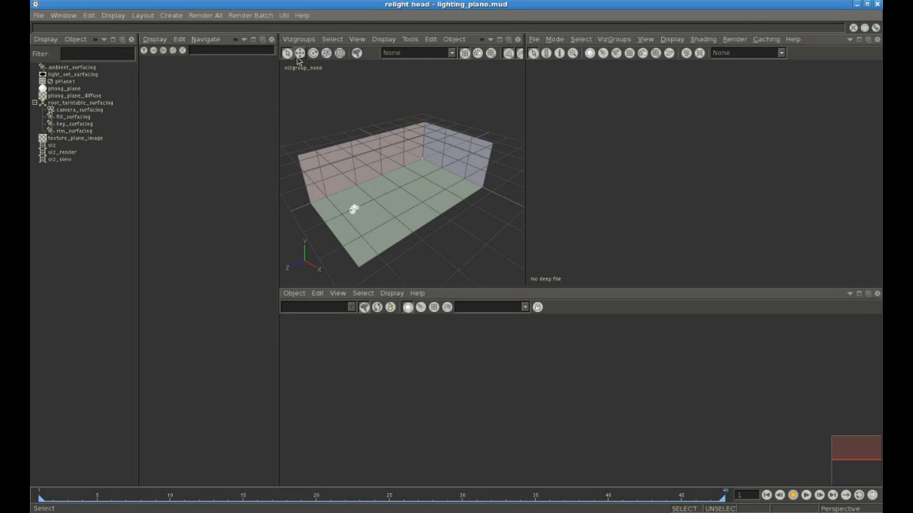
# Show the viz vizgroup through camera_surfacing and select pPlane1 together with root_turntable_surfacing.
pyautogui.click(299, 39)
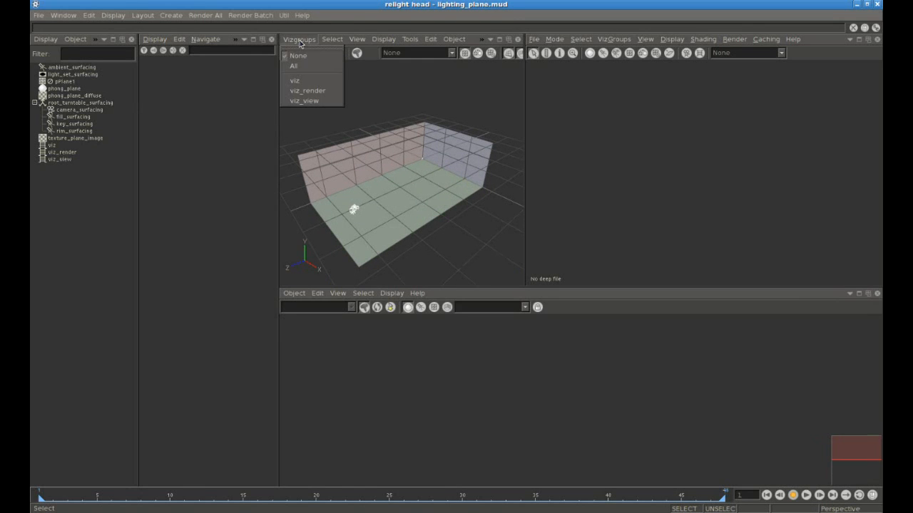
pyautogui.click(306, 81)
pyautogui.click(358, 40)
pyautogui.moveTo(388, 124)
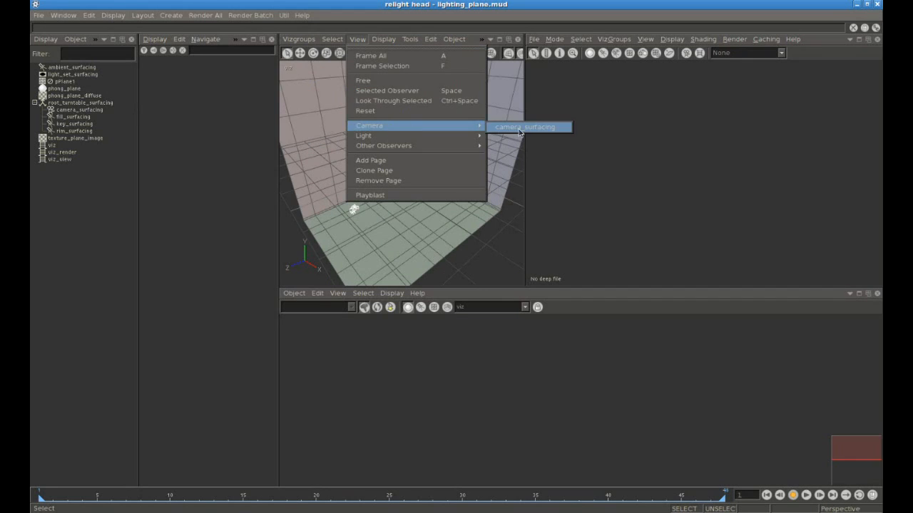
pyautogui.click(524, 129)
pyautogui.click(454, 198)
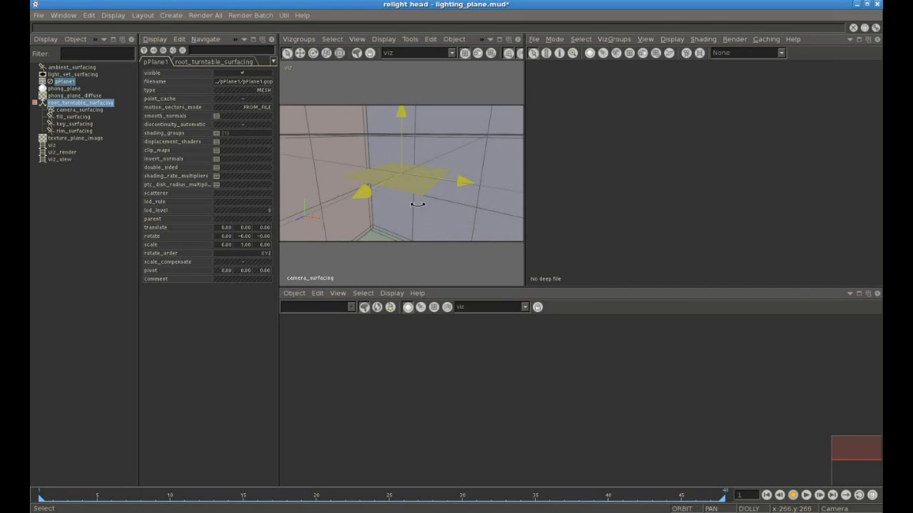
pyautogui.keyDown('alt'); pyautogui.moveTo(418, 204); pyautogui.dragTo(485, 230); pyautogui.keyUp('alt')
pyautogui.moveTo(44, 501); pyautogui.dragTo(31, 468)
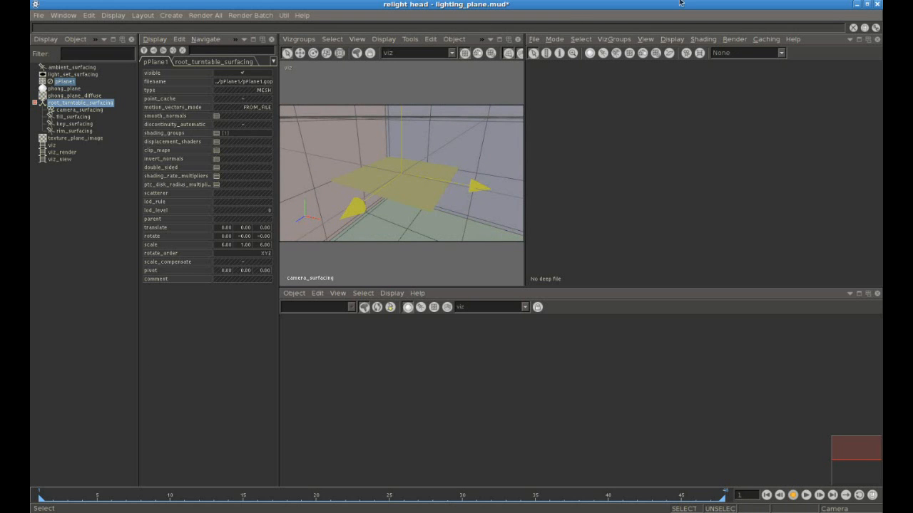
# Render the plane from the current camera in the image view.
pyautogui.click(735, 39)
pyautogui.click(742, 131)
pyautogui.click(741, 217)
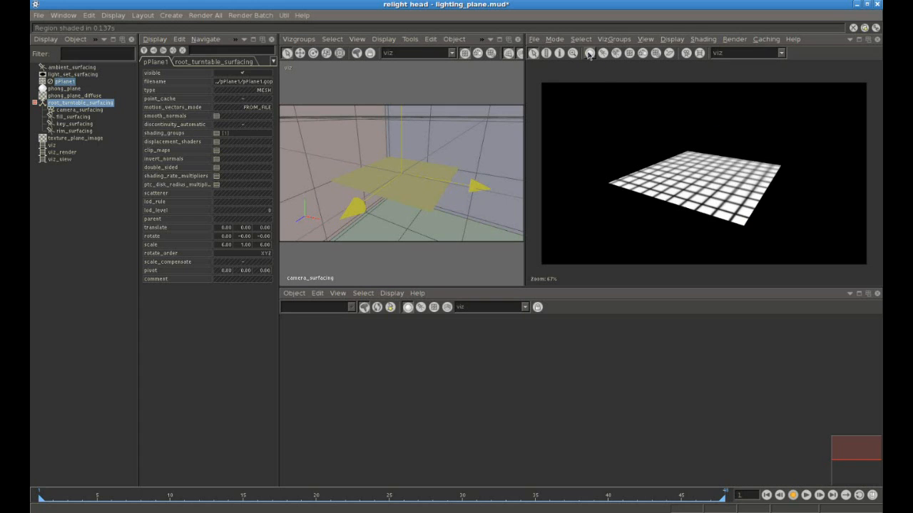
# Load pPlane1's shading tree and set the phong_plane material's diffuse_color to bright green (RGB 52, 255, 38).
pyautogui.click(378, 308)
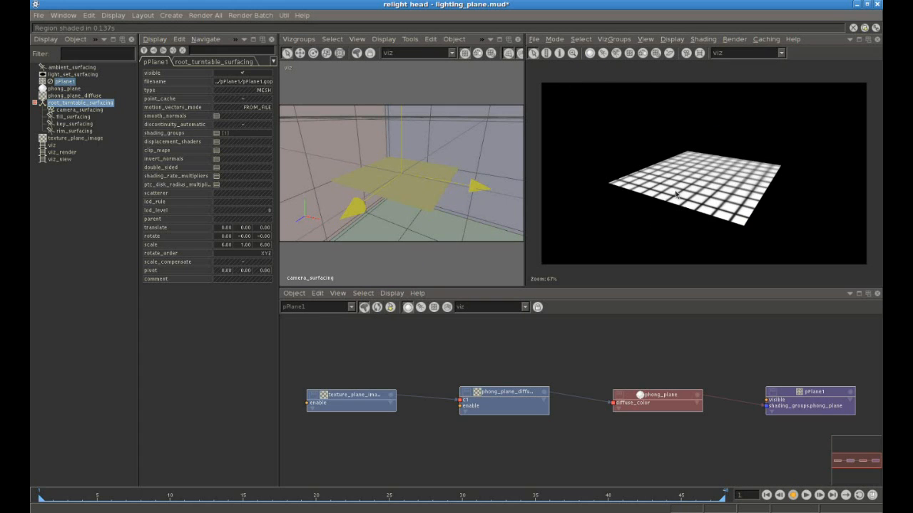
pyautogui.click(658, 395)
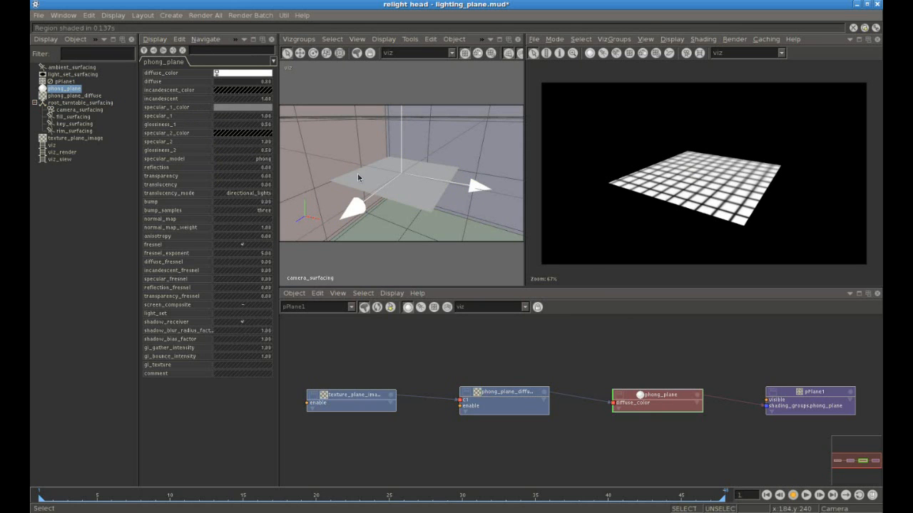
pyautogui.click(243, 73)
pyautogui.moveTo(526, 216); pyautogui.dragTo(525, 194)
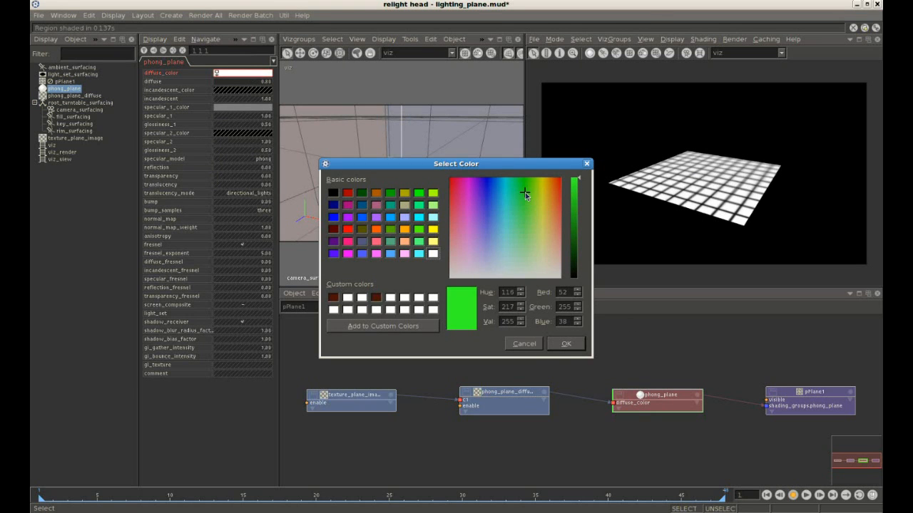
pyautogui.click(567, 345)
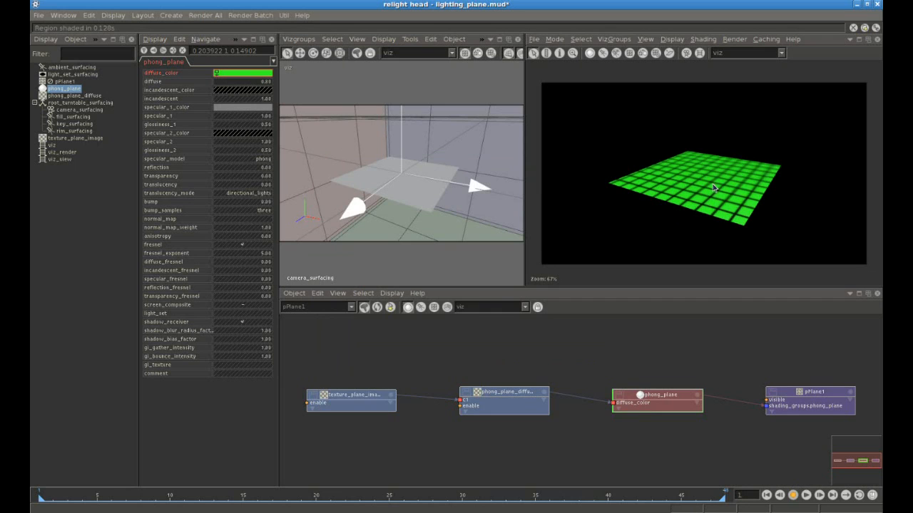
# Create a Displacement node in the geometry graph and connect it to pPlane1's displacement_shaders.phong_plane, allowing the read-only override.
pyautogui.click(434, 307)
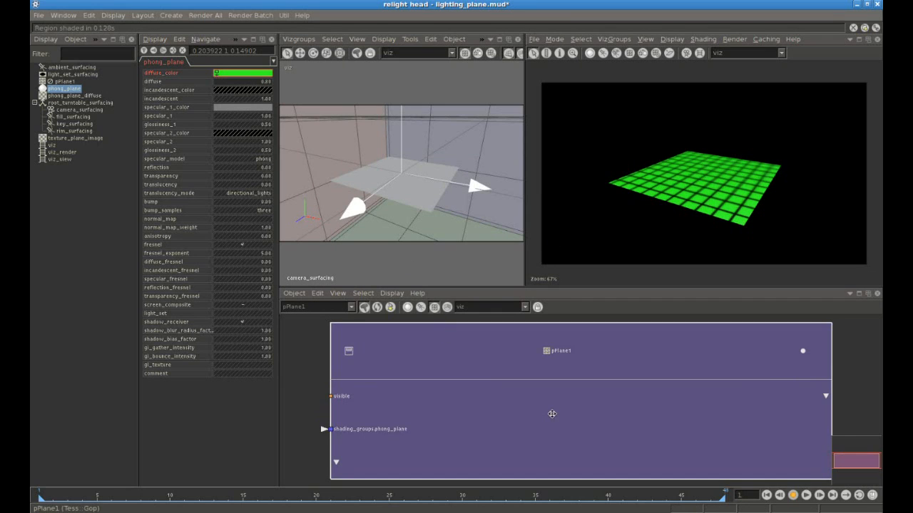
pyautogui.scroll(-5, 552, 414)
pyautogui.rightClick(420, 449)
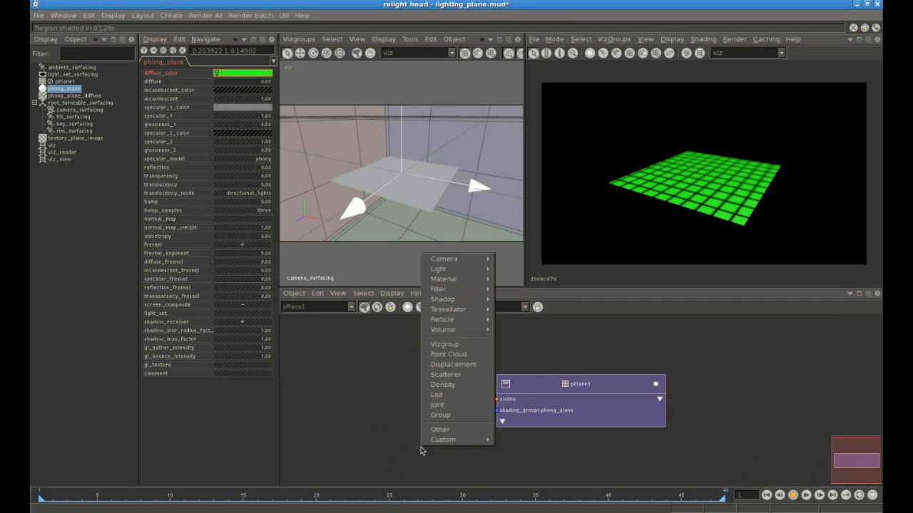
pyautogui.click(443, 367)
pyautogui.click(476, 387)
pyautogui.moveTo(491, 395); pyautogui.dragTo(513, 420)
pyautogui.click(543, 428)
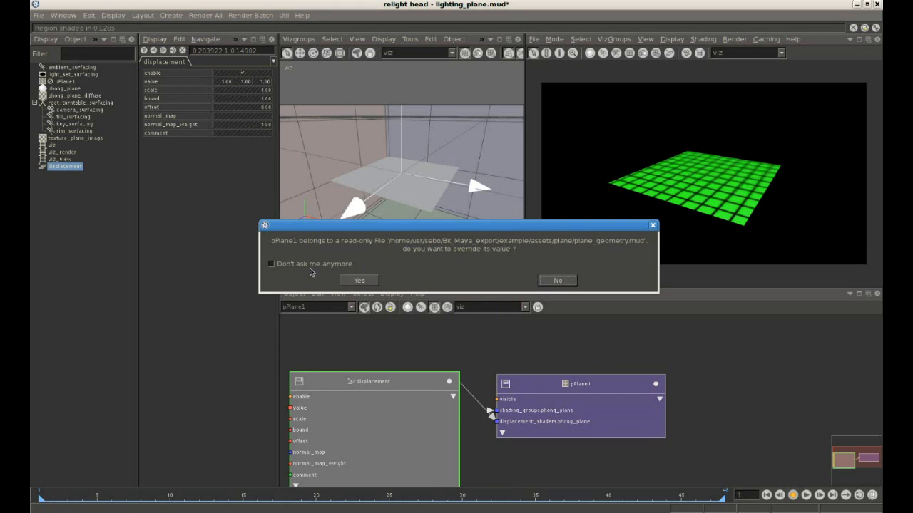
pyautogui.click(359, 280)
# Create a Worley Noise shadop beside the displacement node, keeping the name worley_noise_shadop.
pyautogui.scroll(-4, 492, 392)
pyautogui.moveTo(503, 406); pyautogui.dragTo(492, 396)
pyautogui.rightClick(390, 407)
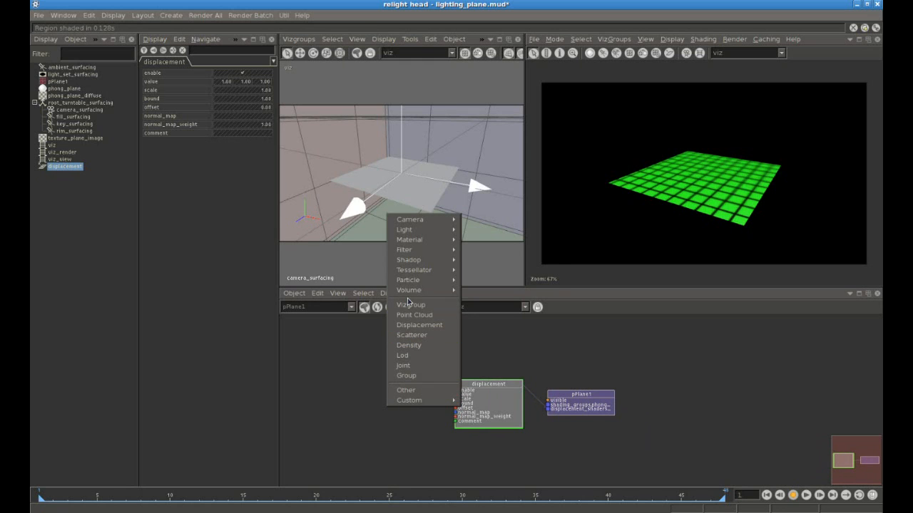
pyautogui.moveTo(422, 262)
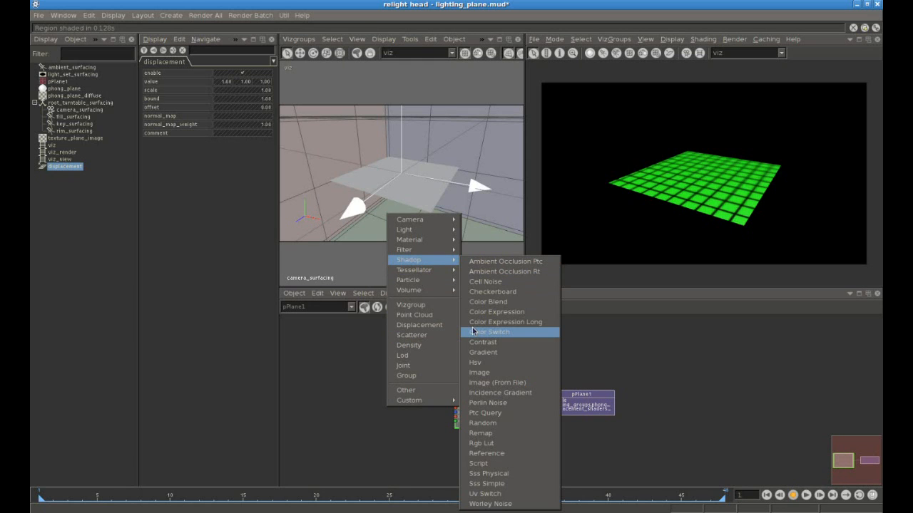
pyautogui.click(492, 504)
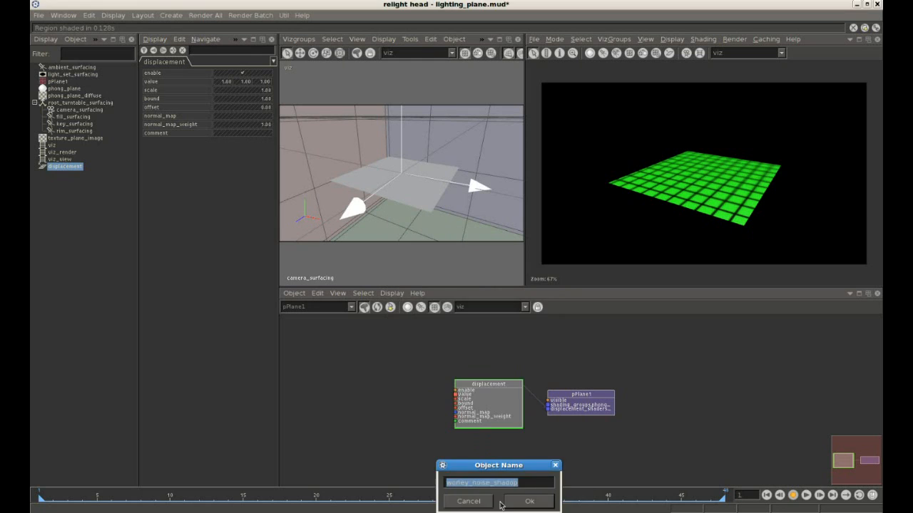
pyautogui.click(529, 503)
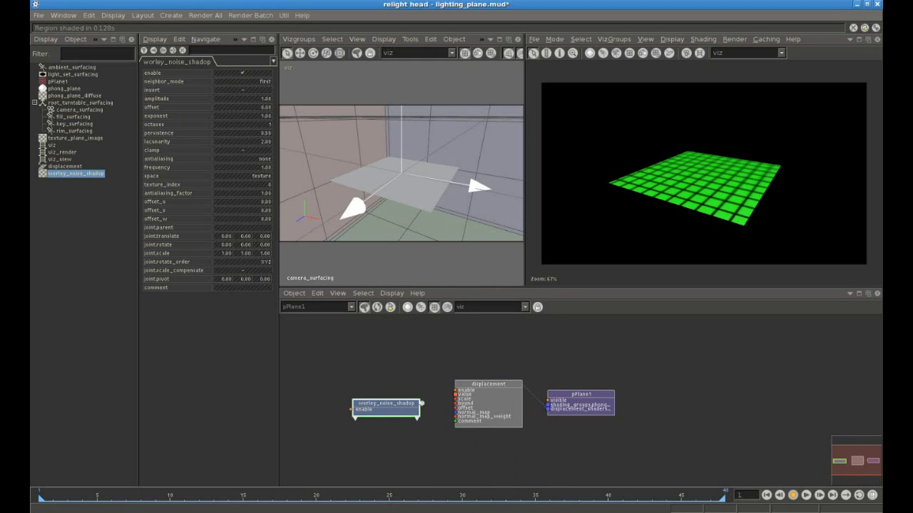
# Connect the Worley noise shadop to the value input of the displacement node.
pyautogui.moveTo(457, 426)
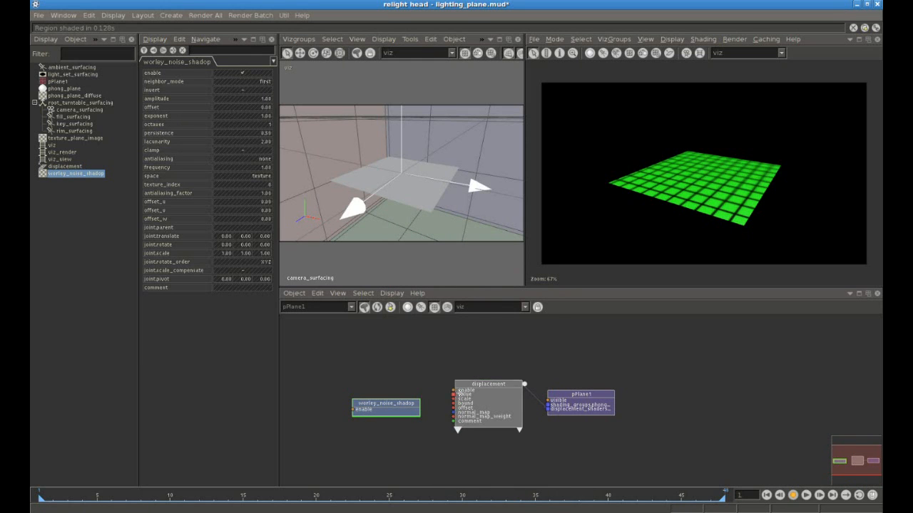
pyautogui.moveTo(460, 394); pyautogui.dragTo(459, 397, button='middle')
pyautogui.click(473, 405)
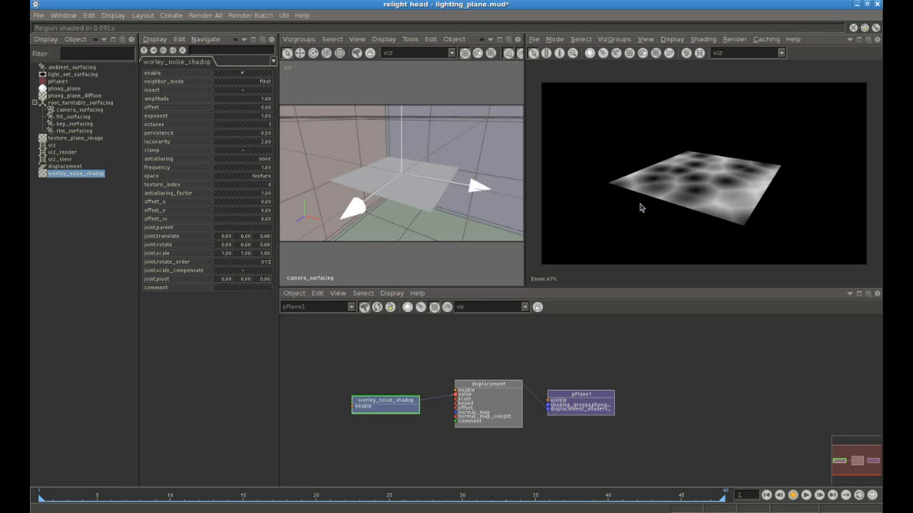
# Render the displaced plane, lowering the displacement node's scale and bound to 0.5 and finally to 0.2, with a re-render after each change.
pyautogui.press('r')
pyautogui.click(740, 245)
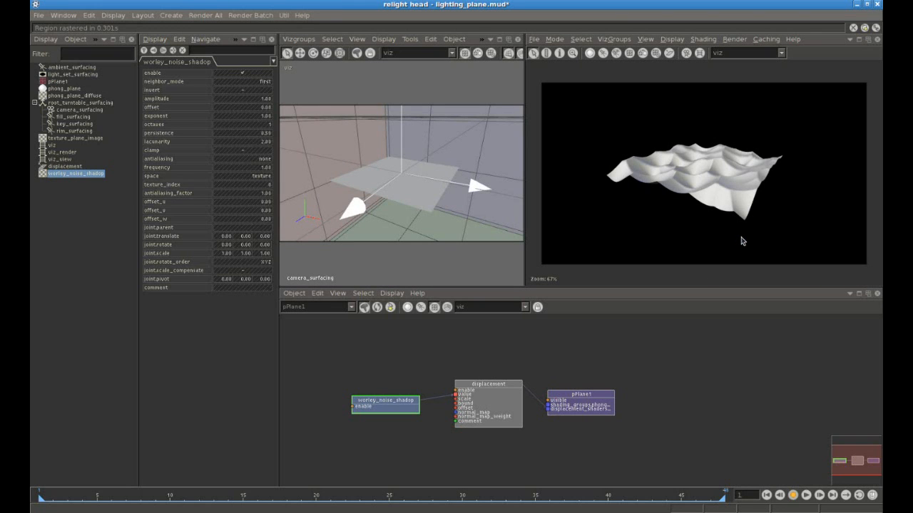
pyautogui.click(492, 396)
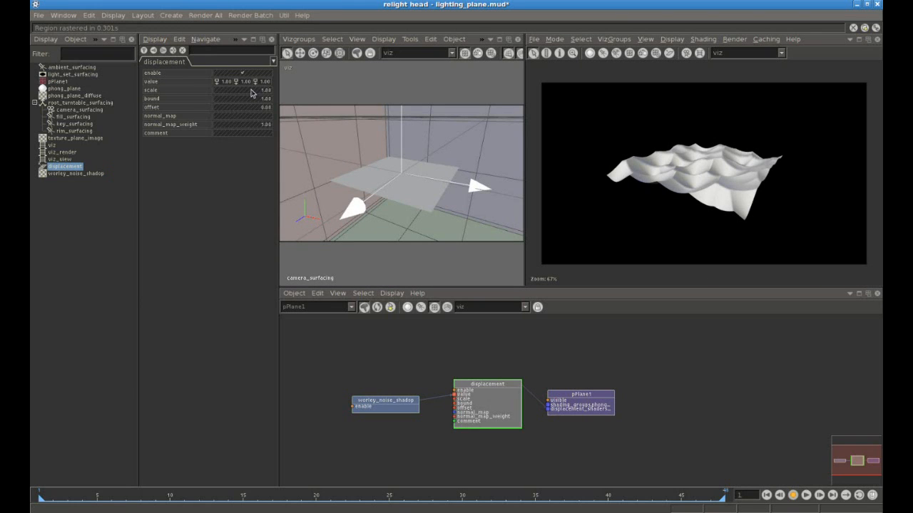
pyautogui.moveTo(251, 93); pyautogui.dragTo(251, 104)
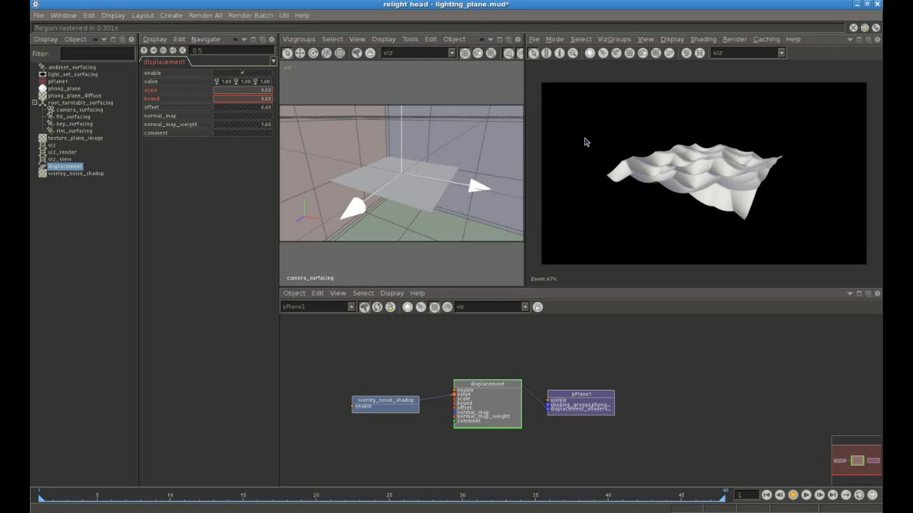
pyautogui.press('r')
pyautogui.click(769, 249)
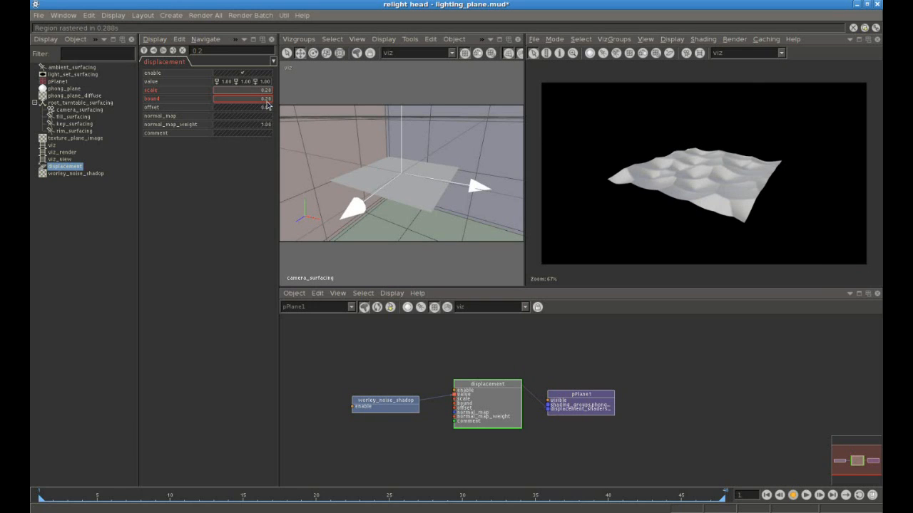
pyautogui.press('r')
pyautogui.click(757, 241)
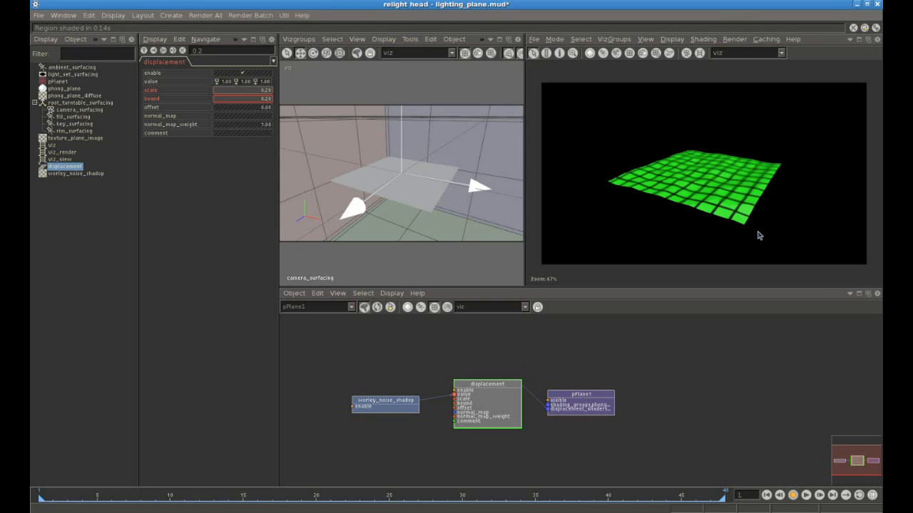
# Save lighting_plane.mud and close relight to return to Maya.
pyautogui.click(39, 16)
pyautogui.click(54, 74)
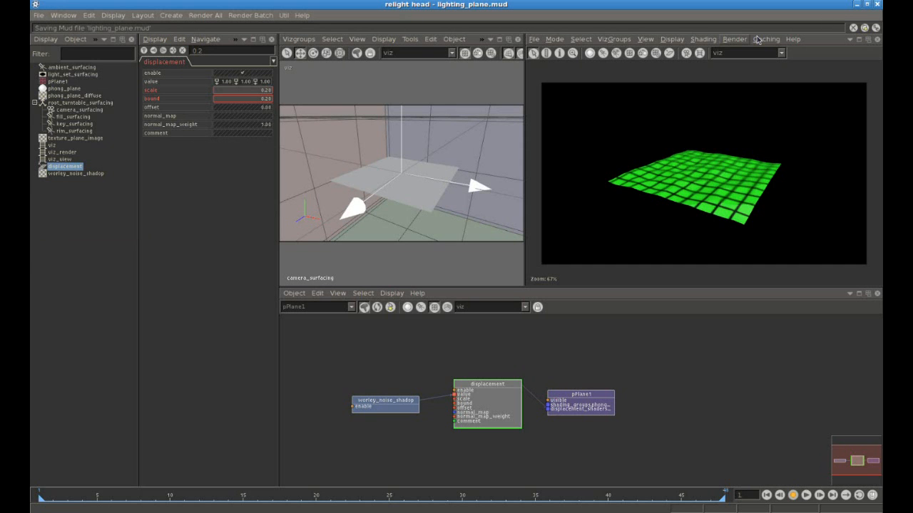
pyautogui.click(877, 5)
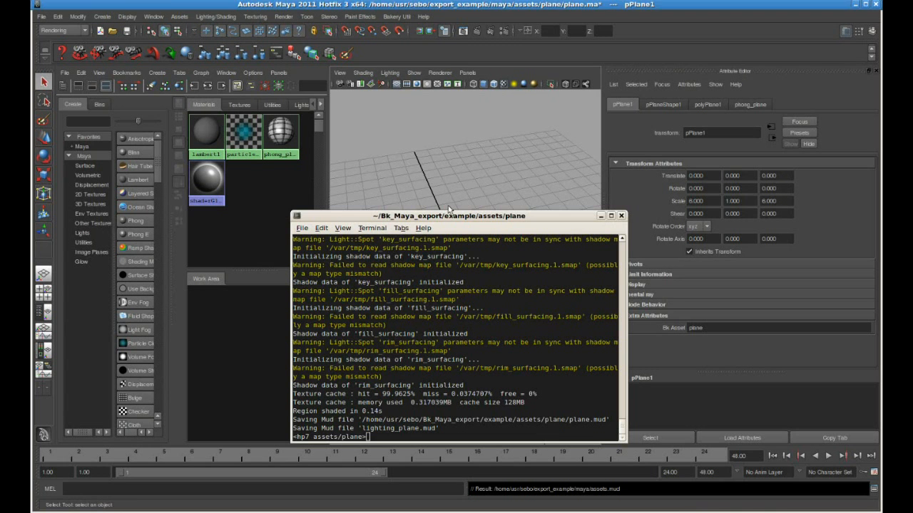
# Open the sfer.ma scene without saving the plane.ma changes, and select the sphere to examine its Bk Asset attribute.
pyautogui.click(40, 16)
pyautogui.click(48, 50)
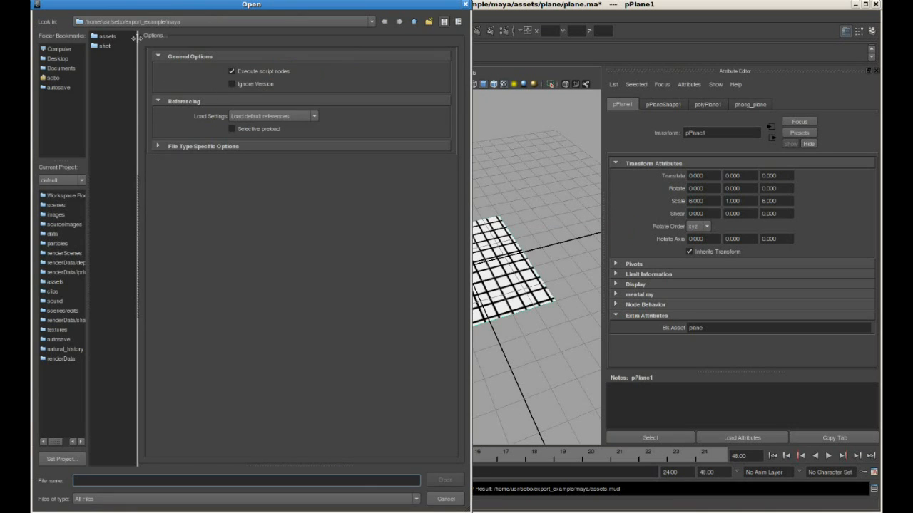
pyautogui.doubleClick(108, 64)
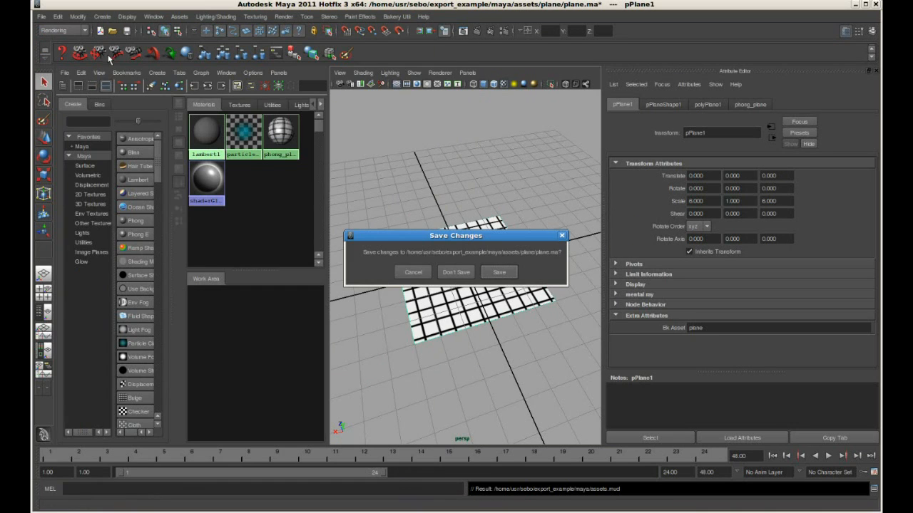
pyautogui.click(455, 273)
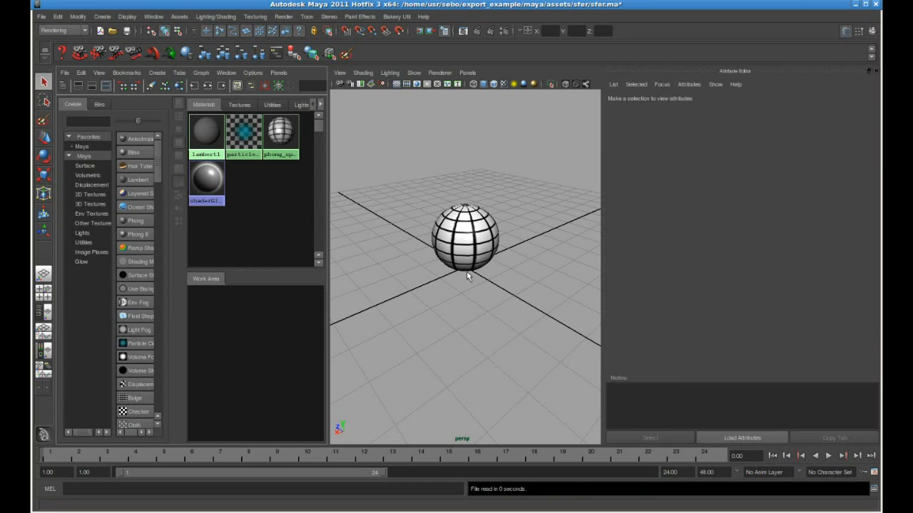
pyautogui.click(448, 221)
pyautogui.click(723, 328)
pyautogui.doubleClick(723, 330)
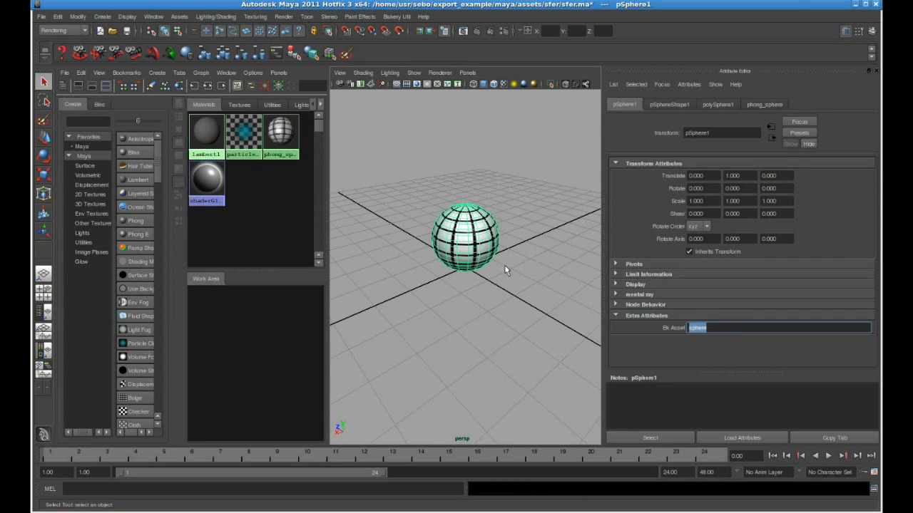
# Export the whole sphere scene with the Maya_mud_translator, entering ".." as the file name.
pyautogui.click(41, 16)
pyautogui.click(60, 123)
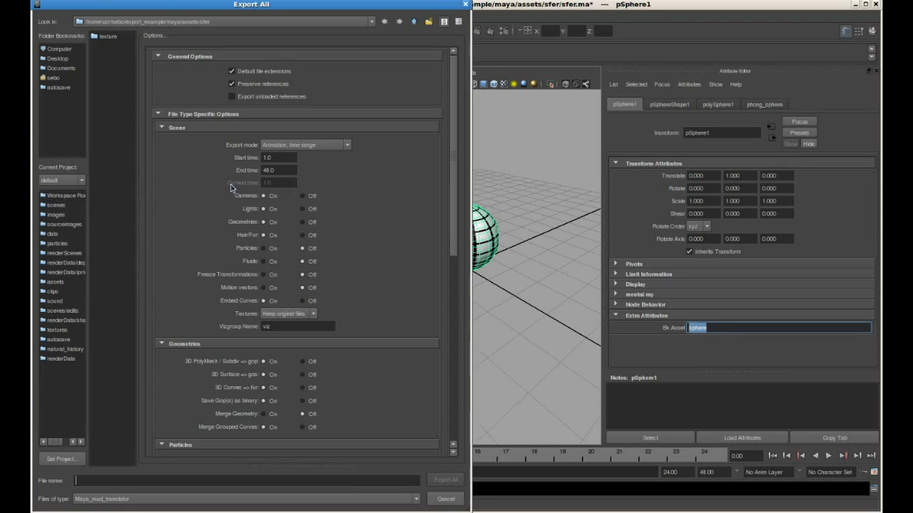
pyautogui.scroll(-10, 271, 285)
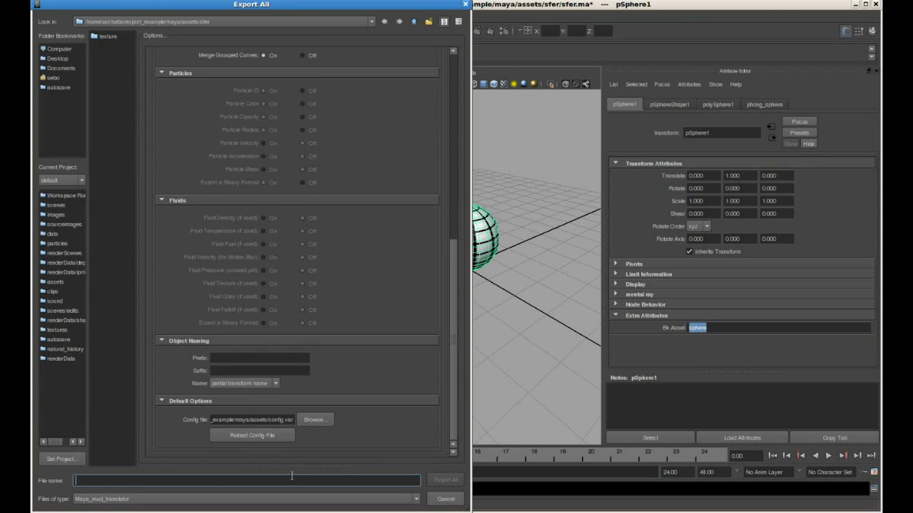
pyautogui.write('..')
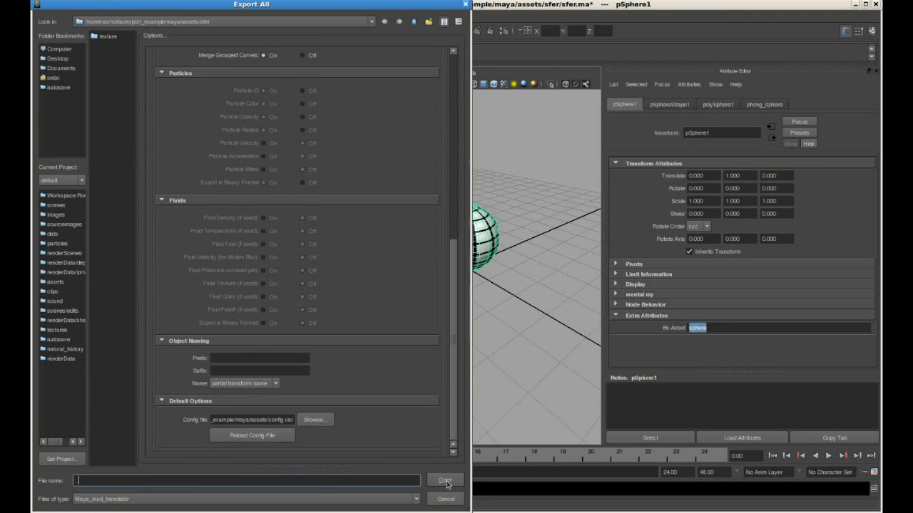
pyautogui.click(447, 481)
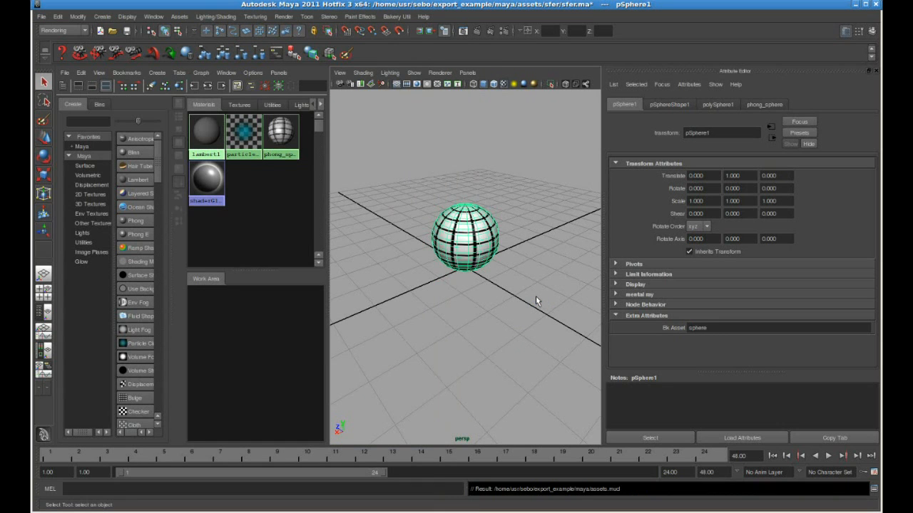
# In the terminal, change to the ../sphere/ folder, list its files and open lighting_sphere.mud in relight.
pyautogui.hotkey('alt', 'Tab')
pyautogui.write('cd ../sphere/')
pyautogui.press('Return')
pyautogui.write('ls')
pyautogui.press('Return')
pyautogui.write('relight lighting_sphere.mud')
pyautogui.press('Return')
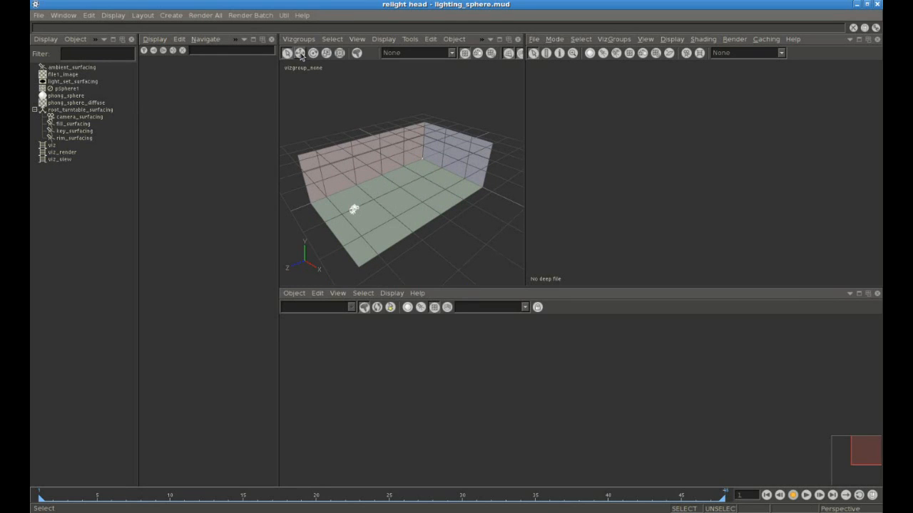
# Show the viz vizgroup through camera_surfacing at the first frame and render the sphere.
pyautogui.click(298, 39)
pyautogui.click(303, 82)
pyautogui.click(356, 39)
pyautogui.moveTo(374, 130)
pyautogui.click(504, 129)
pyautogui.click(421, 185)
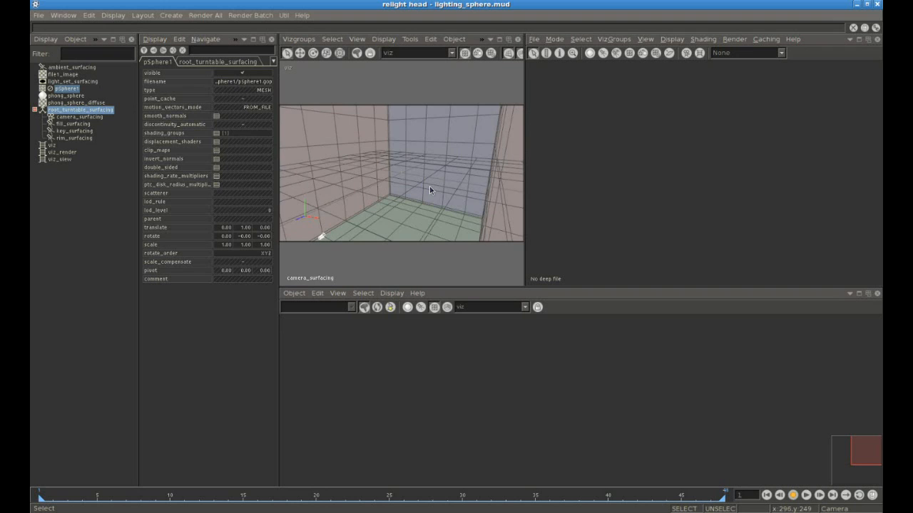
pyautogui.moveTo(156, 497); pyautogui.dragTo(31, 393)
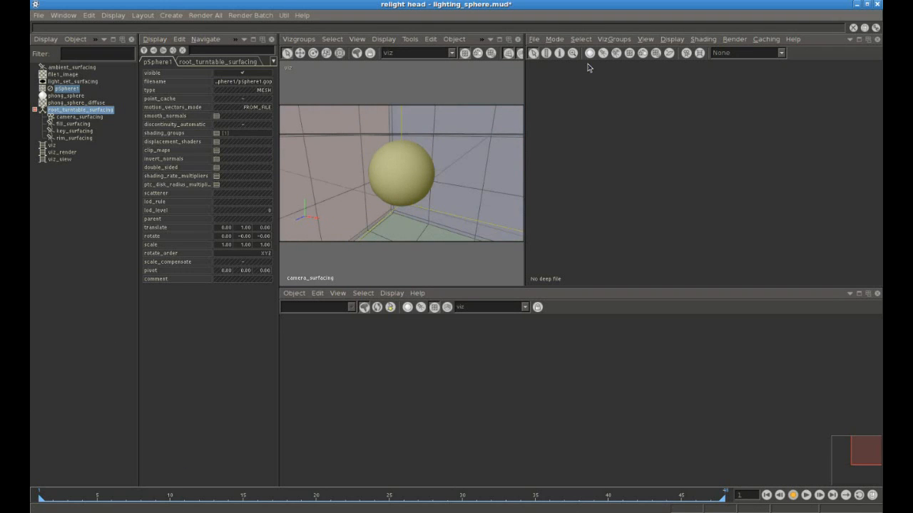
pyautogui.click(735, 40)
pyautogui.click(733, 127)
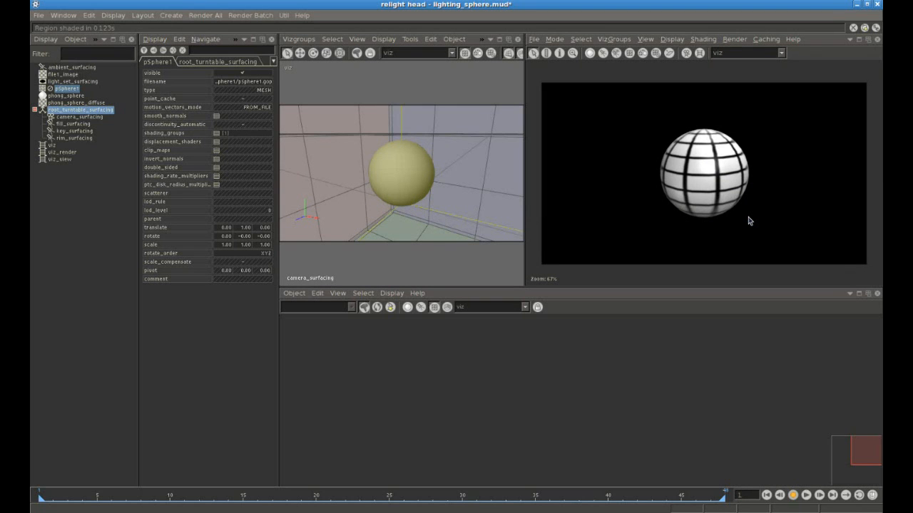
# Load pSphere1's shading tree in the node graph and select the phong_sphere material.
pyautogui.click(407, 310)
pyautogui.click(377, 308)
pyautogui.moveTo(656, 396); pyautogui.dragTo(647, 401)
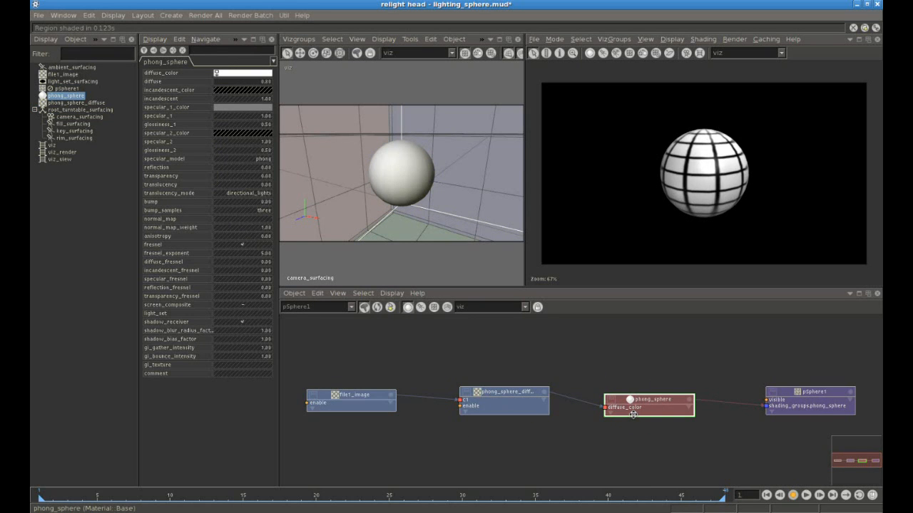
# Set phong_sphere's specular_1_color to light green (RGB 123, 255, 116) and its glossiness_1 to 0.9.
pyautogui.click(254, 108)
pyautogui.moveTo(499, 237); pyautogui.dragTo(524, 224)
pyautogui.click(578, 213)
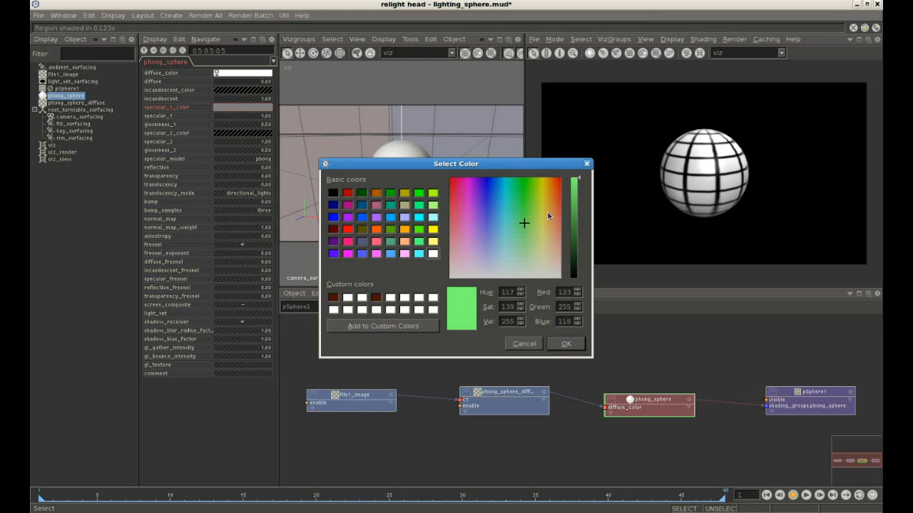
pyautogui.click(565, 343)
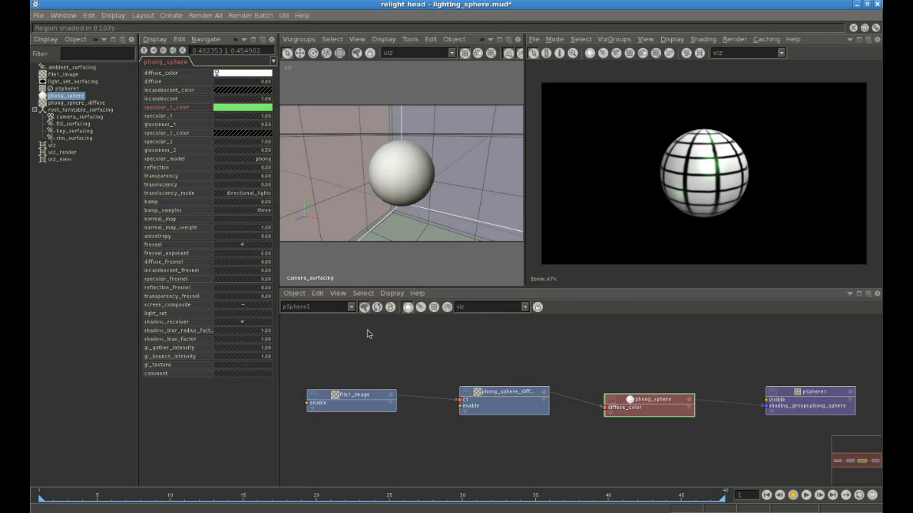
pyautogui.click(263, 127)
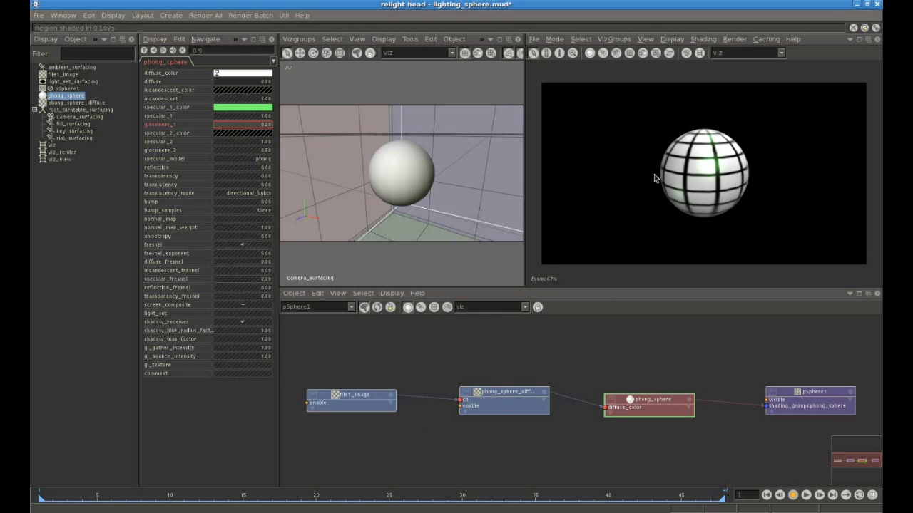
# Create an Incidence Gradient shadop and connect it to the c2 input of phong_sphere_diffuse.
pyautogui.rightClick(358, 457)
pyautogui.moveTo(404, 306)
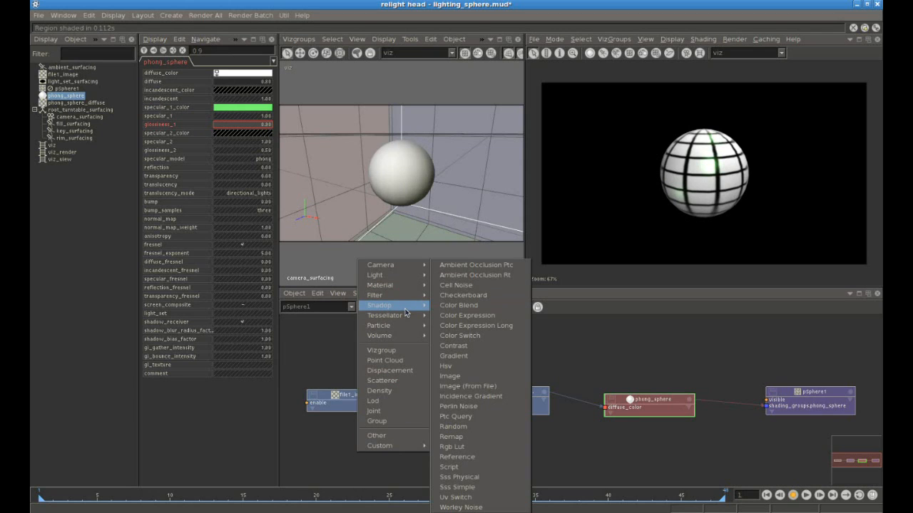
pyautogui.click(456, 396)
pyautogui.click(481, 424)
pyautogui.moveTo(397, 438); pyautogui.dragTo(464, 410)
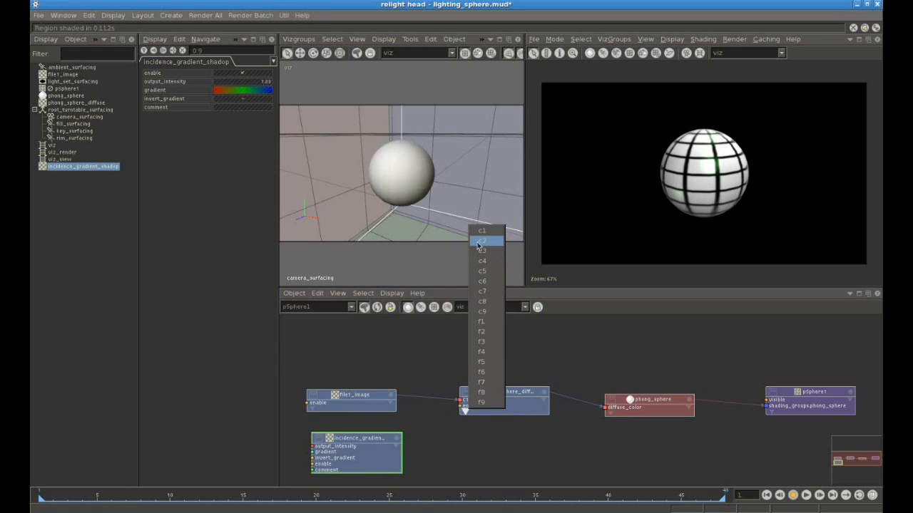
pyautogui.click(480, 241)
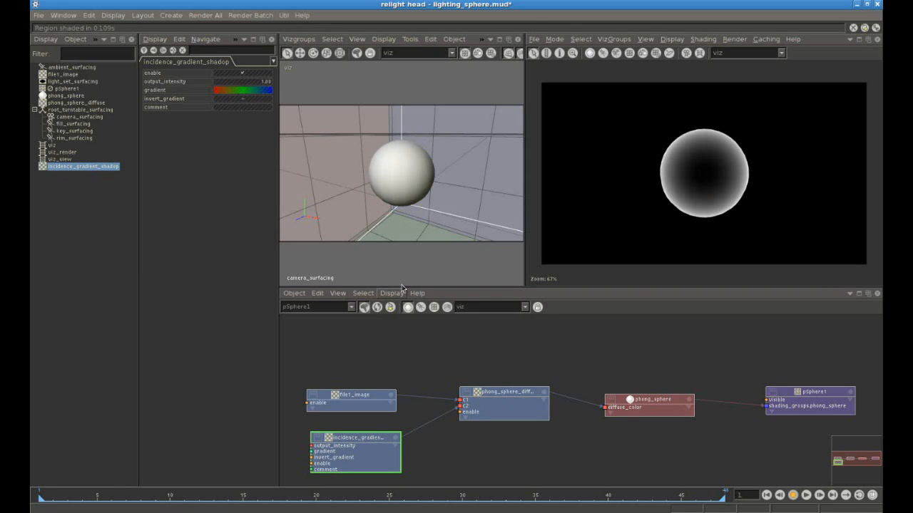
# Set the first key of the incidence gradient's color ramp to yellow (RGB 255, 250, 94).
pyautogui.click(228, 93)
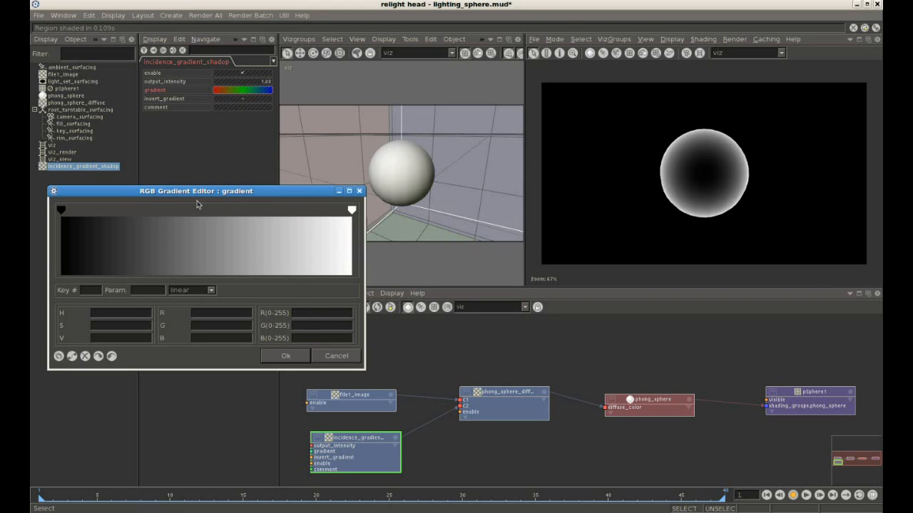
pyautogui.doubleClick(60, 211)
pyautogui.moveTo(512, 245); pyautogui.dragTo(556, 151)
pyautogui.click(560, 345)
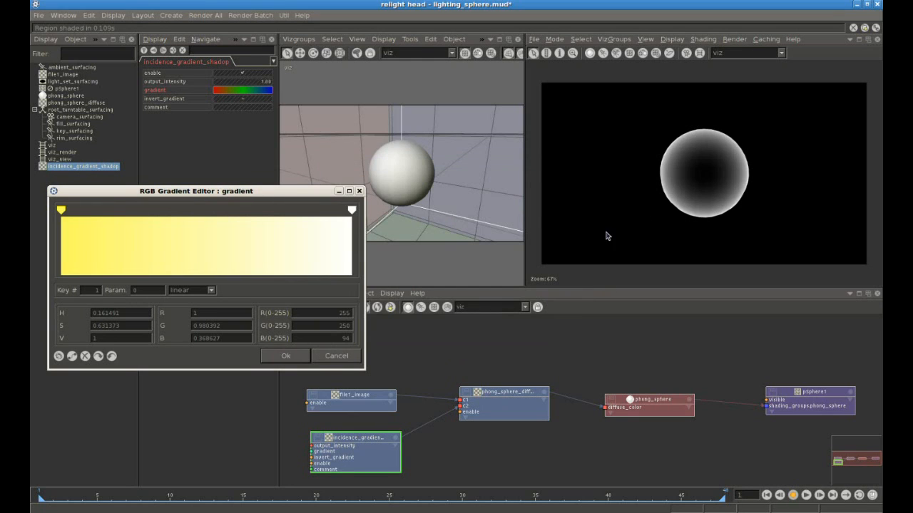
pyautogui.click(283, 357)
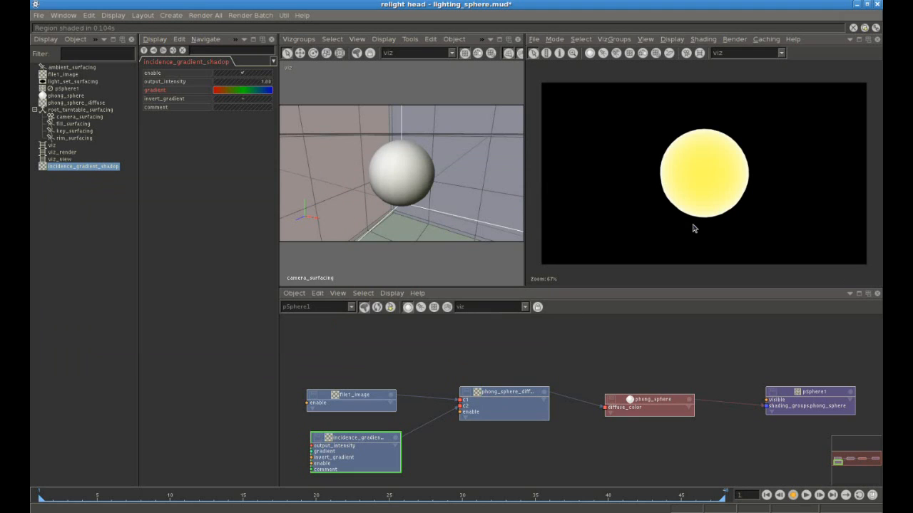
# Change the phong_sphere_diffuse expression to c1*c2, and bring up the phong_sphere material's specular_1_color.
pyautogui.click(484, 403)
pyautogui.click(236, 81)
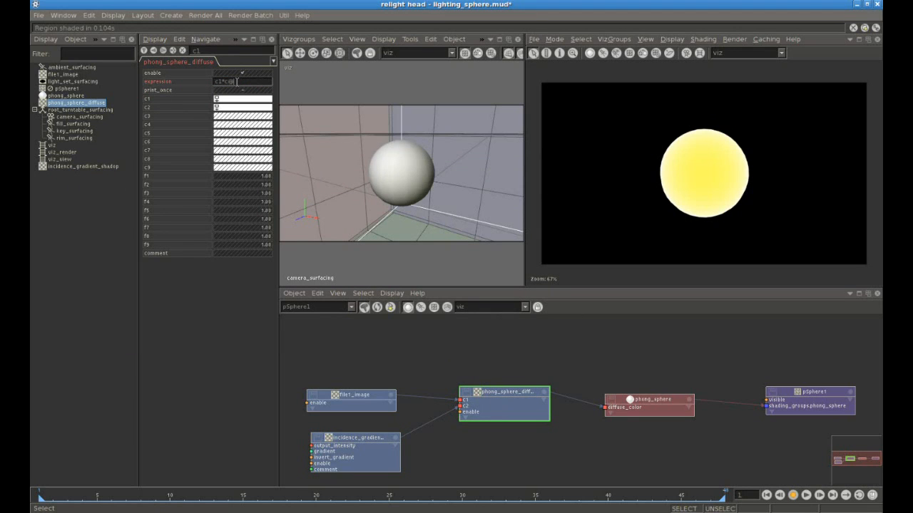
pyautogui.write('*c2')
pyautogui.press('Return')
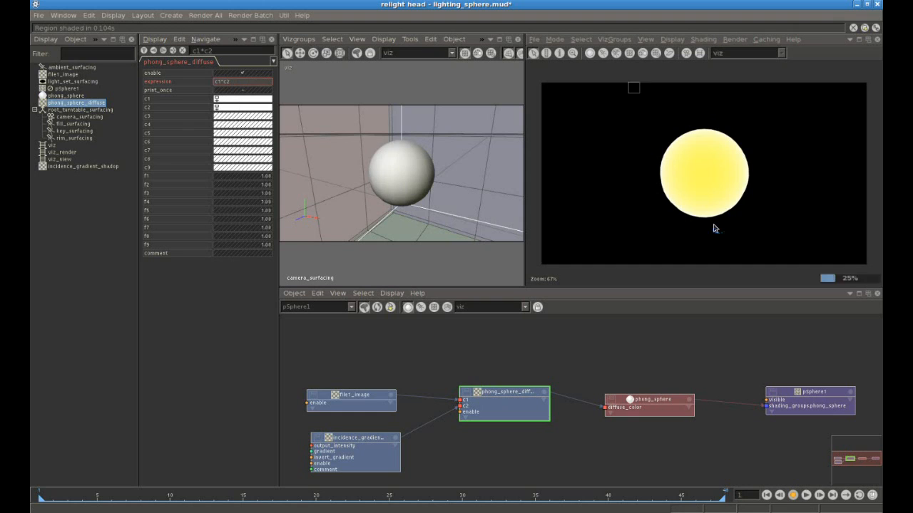
pyautogui.click(663, 401)
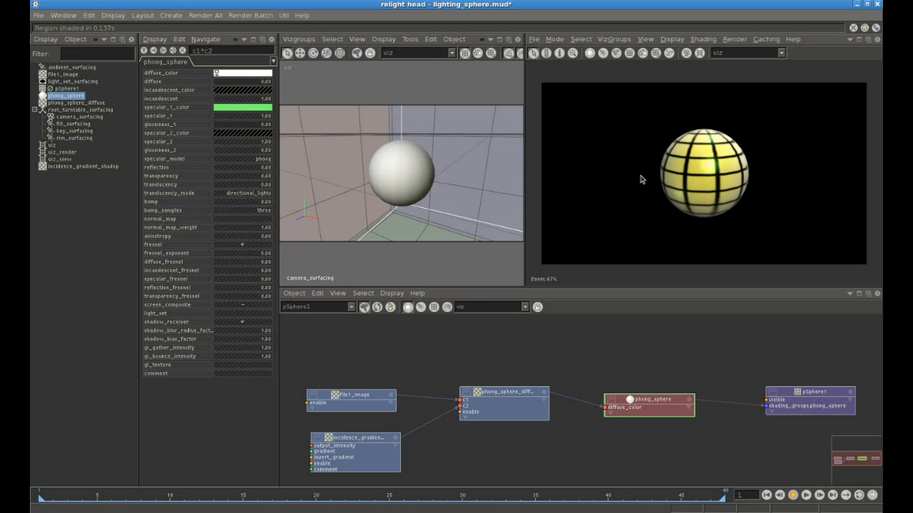
pyautogui.click(253, 111)
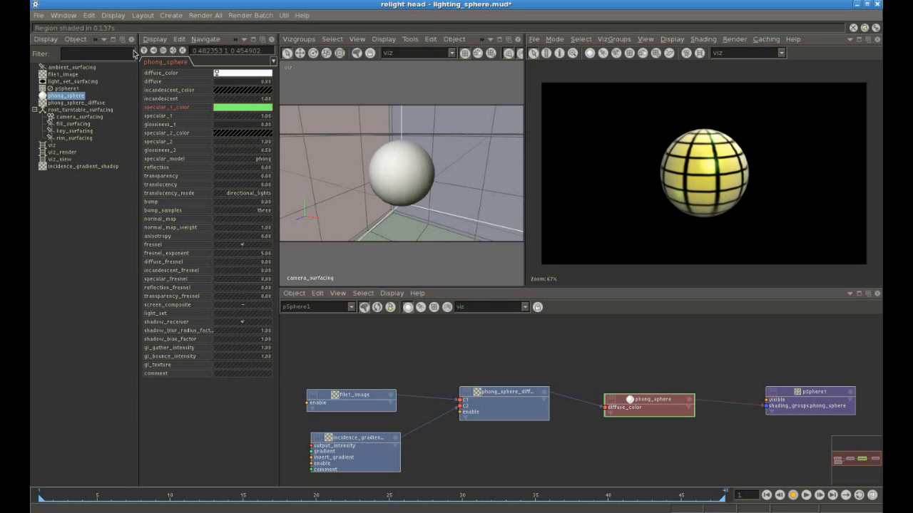
# Save lighting_sphere.mud and close relight to return to Maya.
pyautogui.click(39, 15)
pyautogui.click(127, 86)
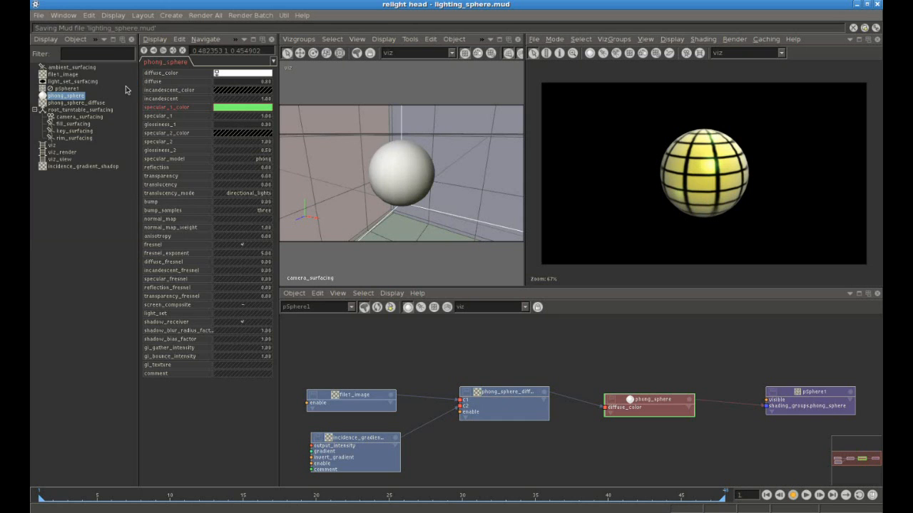
pyautogui.click(878, 5)
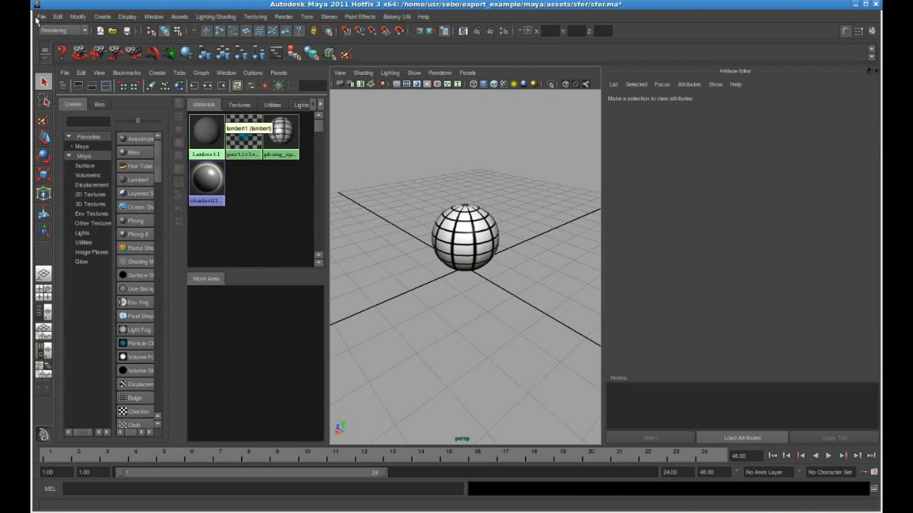
# Open the shot.ma scene from the shot folder, discarding the changes to sfer.ma.
pyautogui.click(40, 16)
pyautogui.click(62, 48)
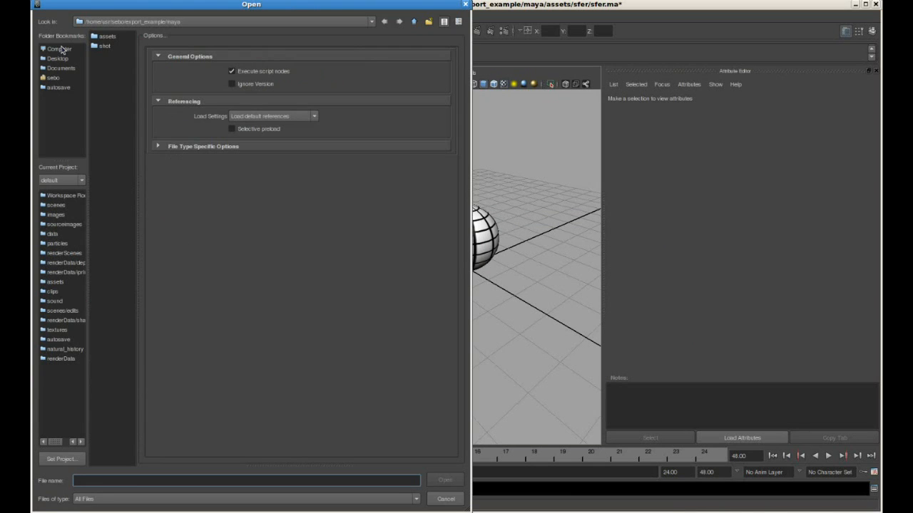
pyautogui.doubleClick(102, 47)
pyautogui.doubleClick(107, 65)
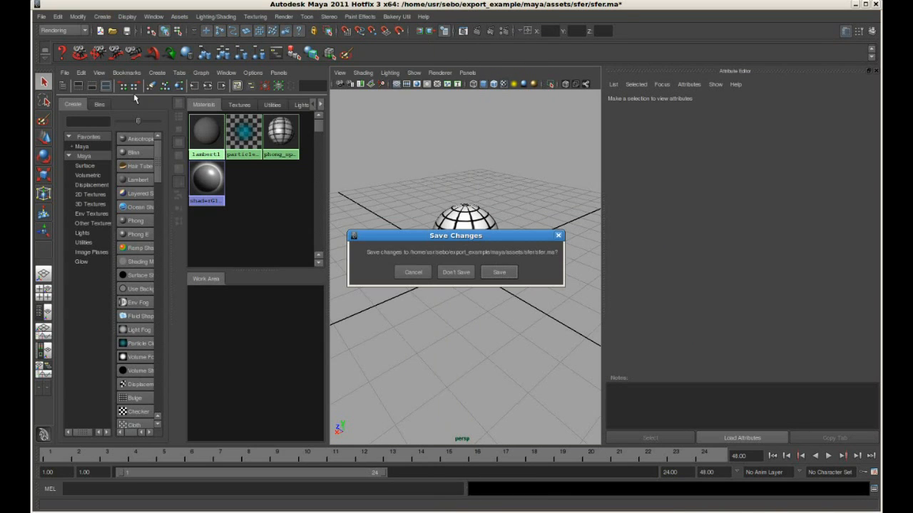
pyautogui.click(457, 271)
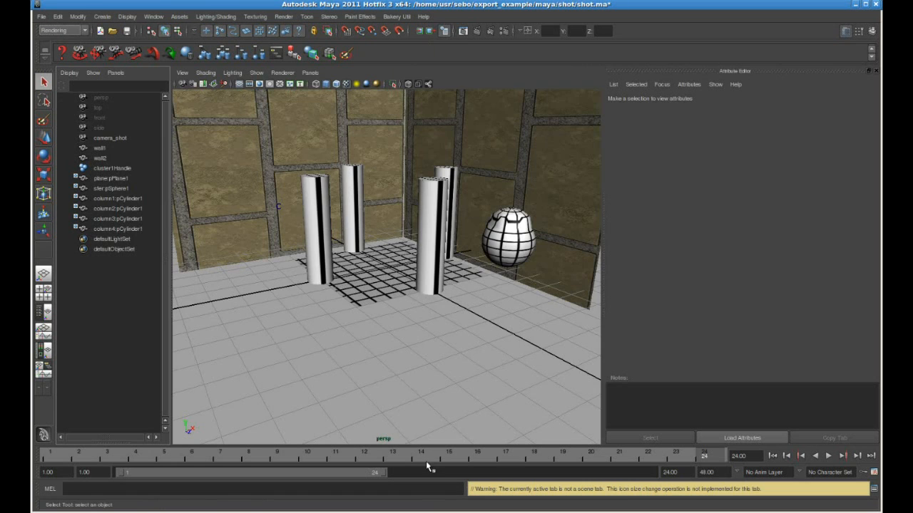
# Look through camera_shot in the viewport, play the animation and stop it at frame 9.
pyautogui.click(310, 73)
pyautogui.moveTo(317, 84)
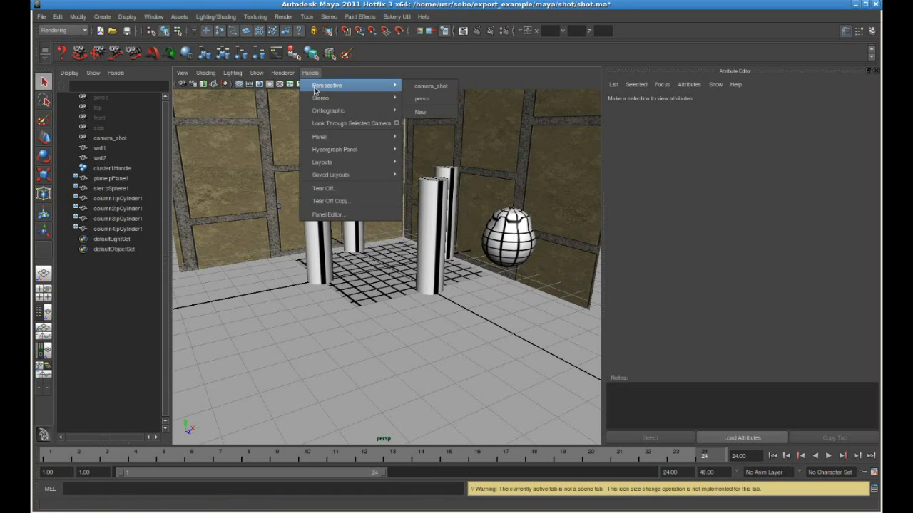
pyautogui.click(426, 84)
pyautogui.hotkey('alt', 'v')
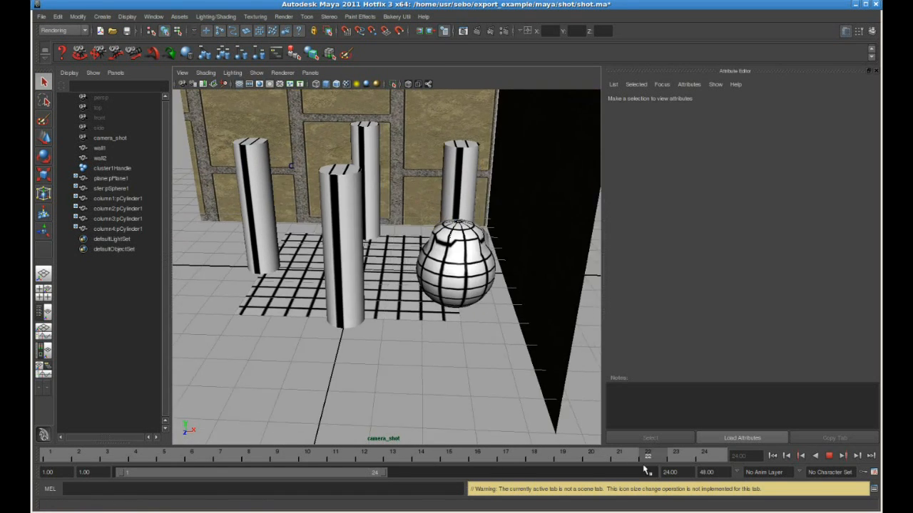
pyautogui.click(285, 452)
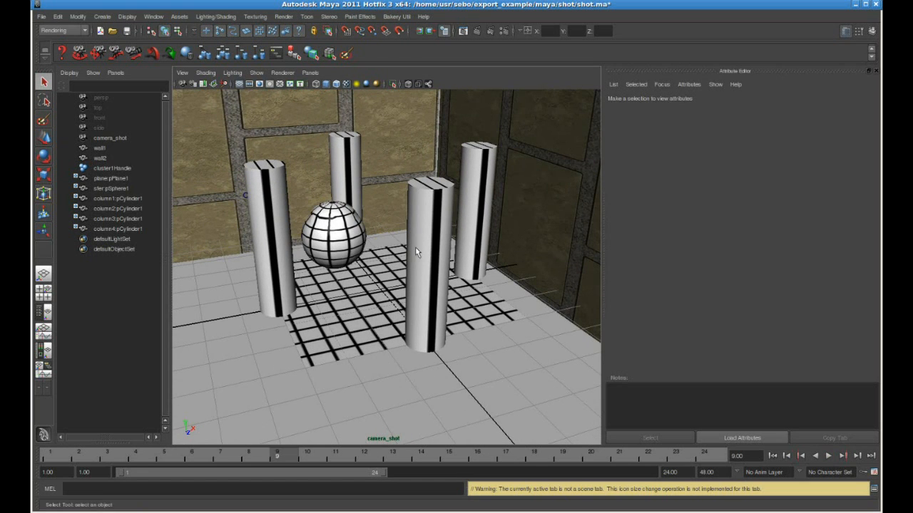
# Examine the deformed sphere over neighbouring frames, inspect wall1 and wall2, and replay the animation.
pyautogui.click(329, 227)
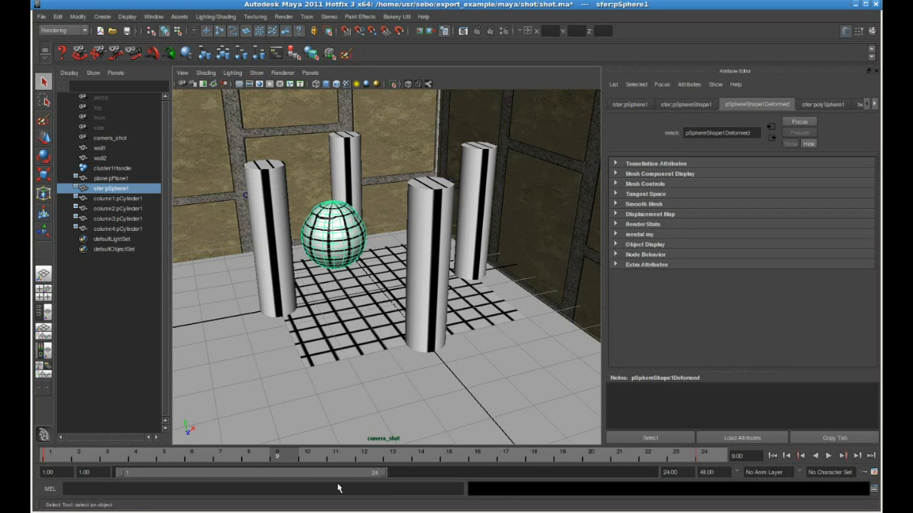
pyautogui.moveTo(284, 462); pyautogui.dragTo(311, 435)
pyautogui.click(277, 136)
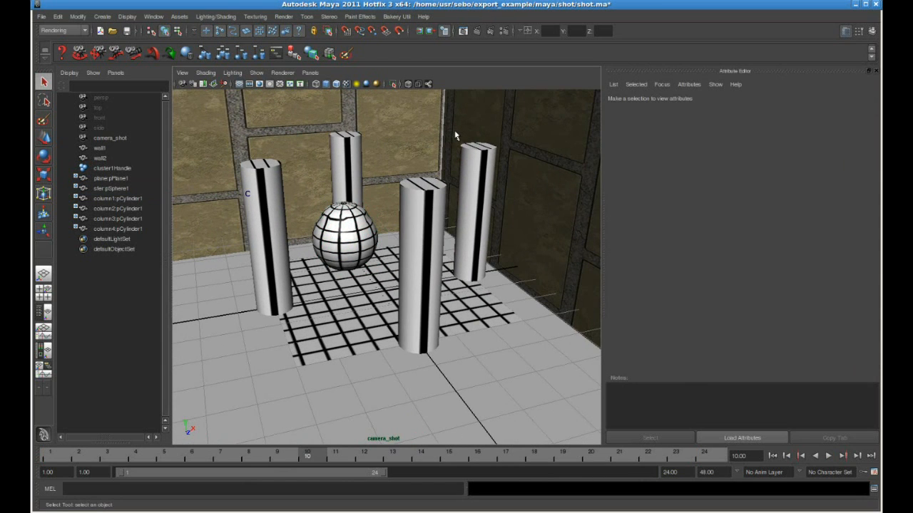
pyautogui.click(100, 148)
pyautogui.click(103, 156)
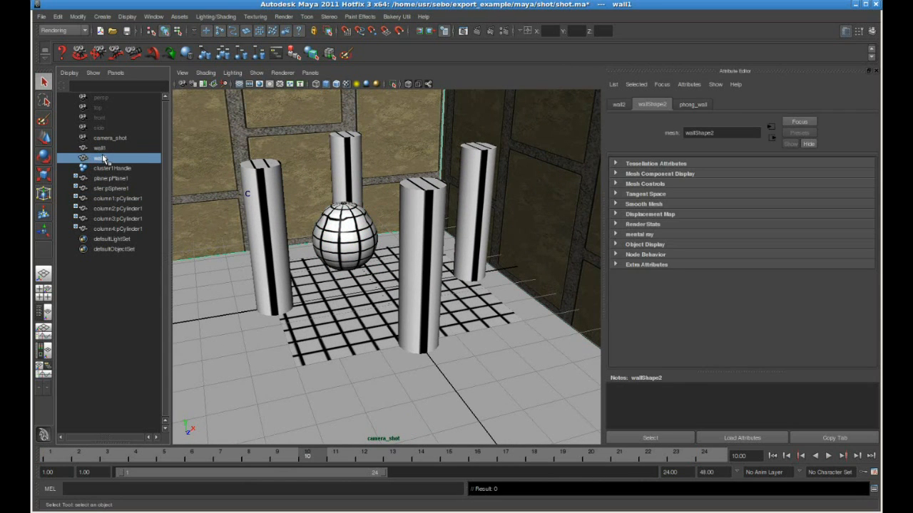
pyautogui.click(104, 148)
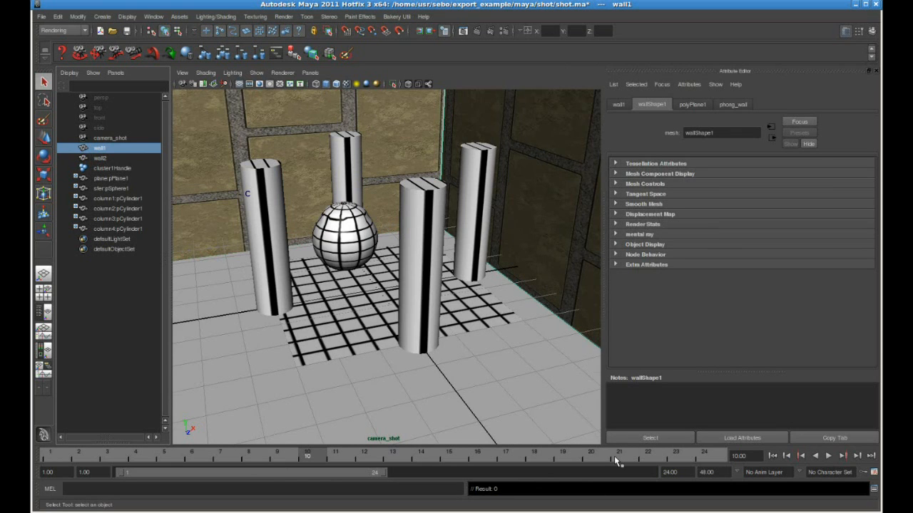
pyautogui.hotkey('alt', 'v')
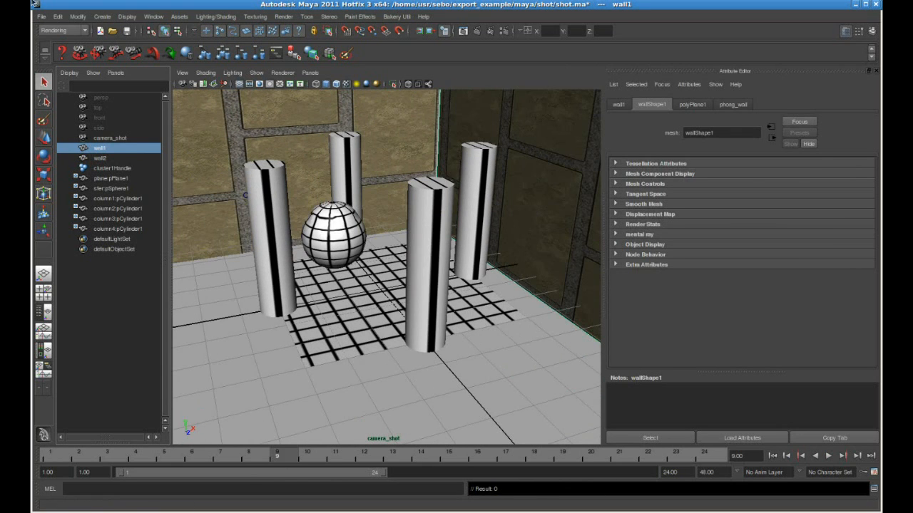
# Export the whole scene to mud with the file name "..", using config.var from the shot folder as the config file.
pyautogui.click(43, 16)
pyautogui.click(60, 142)
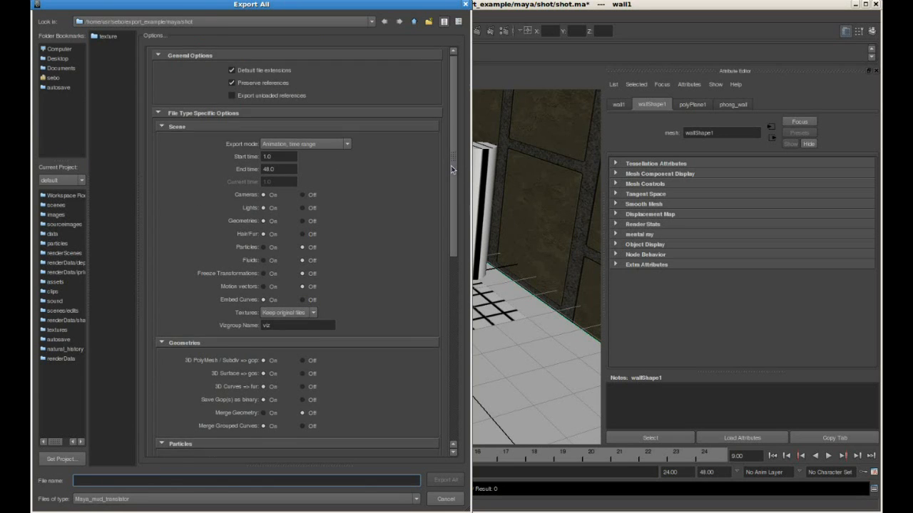
pyautogui.moveTo(450, 167); pyautogui.dragTo(451, 377)
pyautogui.click(314, 419)
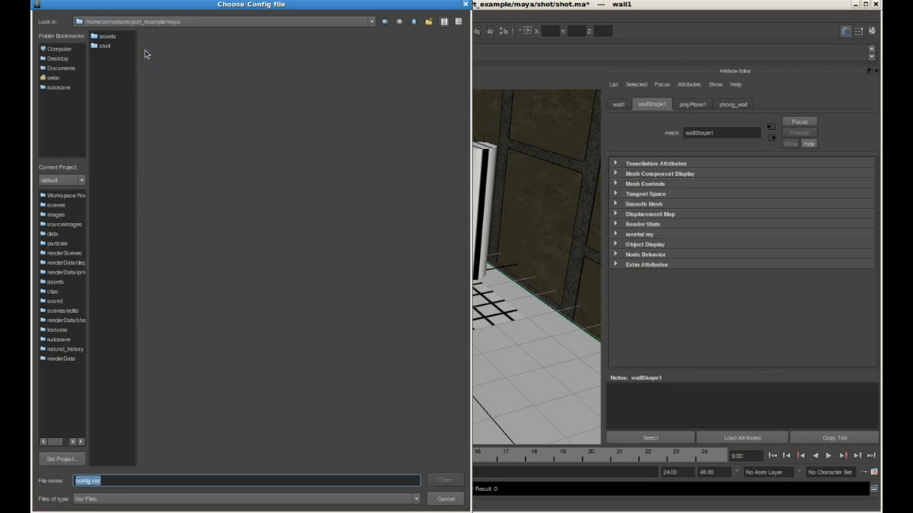
pyautogui.doubleClick(105, 46)
pyautogui.doubleClick(107, 46)
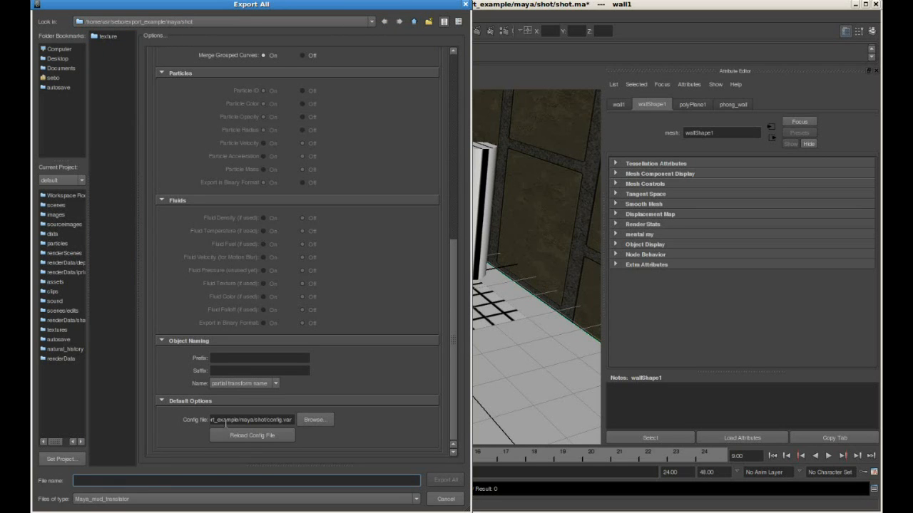
pyautogui.write('..')
pyautogui.click(458, 481)
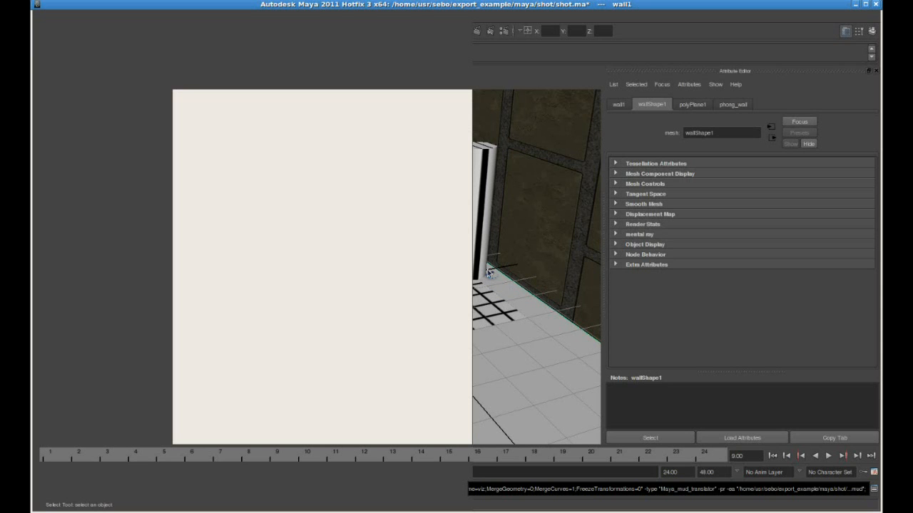
# Switch to the terminal, change to the example/shot folder and list its files.
pyautogui.hotkey('alt', 'Tab')
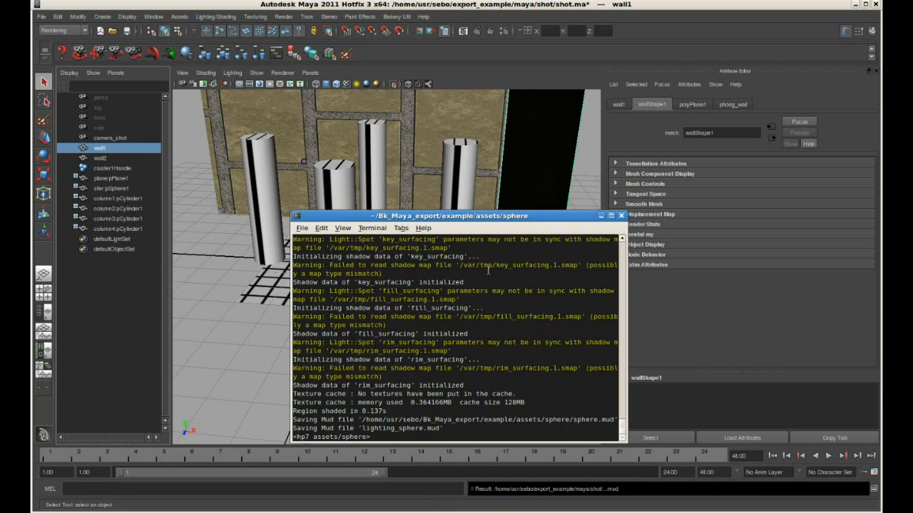
pyautogui.write('cd ..')
pyautogui.press('Return')
pyautogui.write('cd ..')
pyautogui.press('Return')
pyautogui.write('cd sh')
pyautogui.press('Tab')
pyautogui.press('Return')
pyautogui.write('ls')
pyautogui.press('Return')
# Open shot.mud in relight from the terminal.
pyautogui.write('relight shot.m')
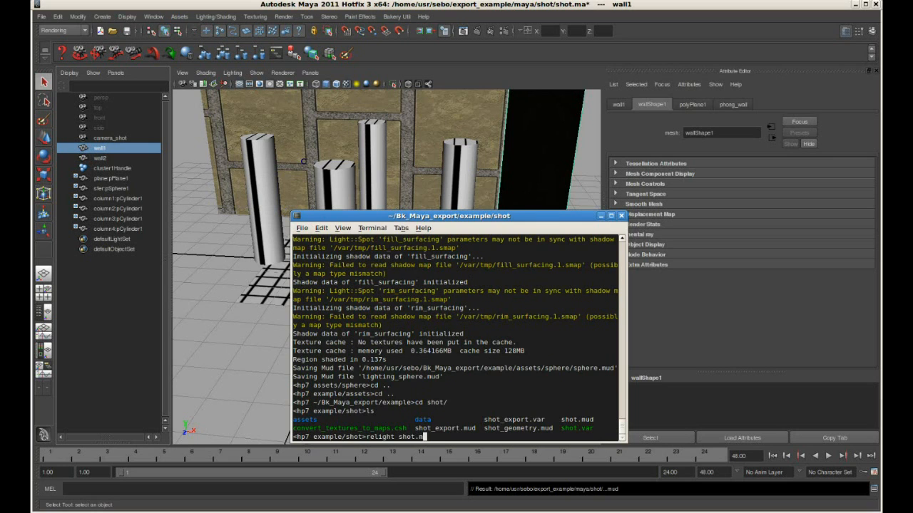
pyautogui.press('Tab')
pyautogui.press('Return')
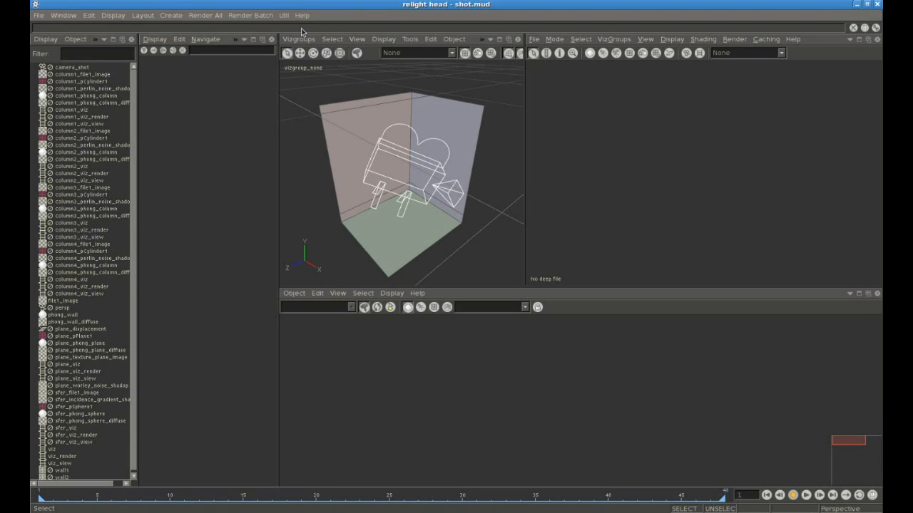
# Group the object list by file and look inside the shot geometry, column1 and column2 file references.
pyautogui.click(43, 40)
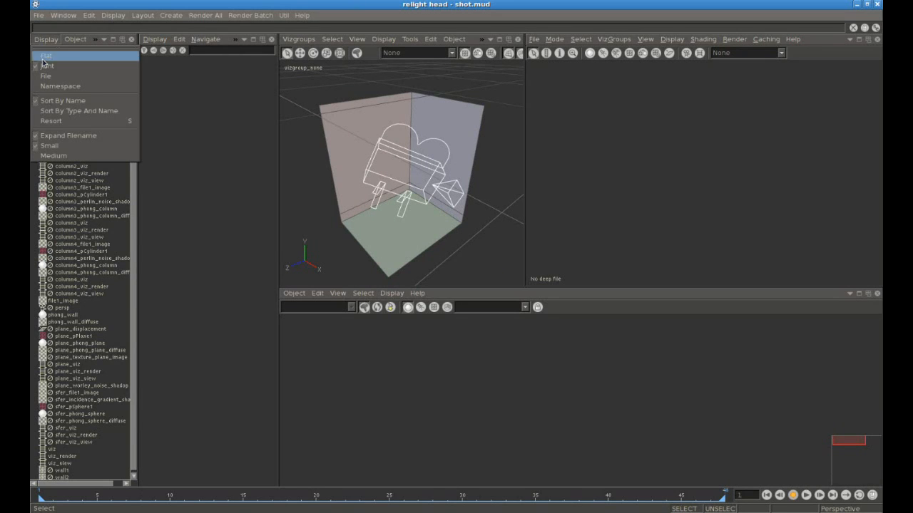
pyautogui.click(49, 79)
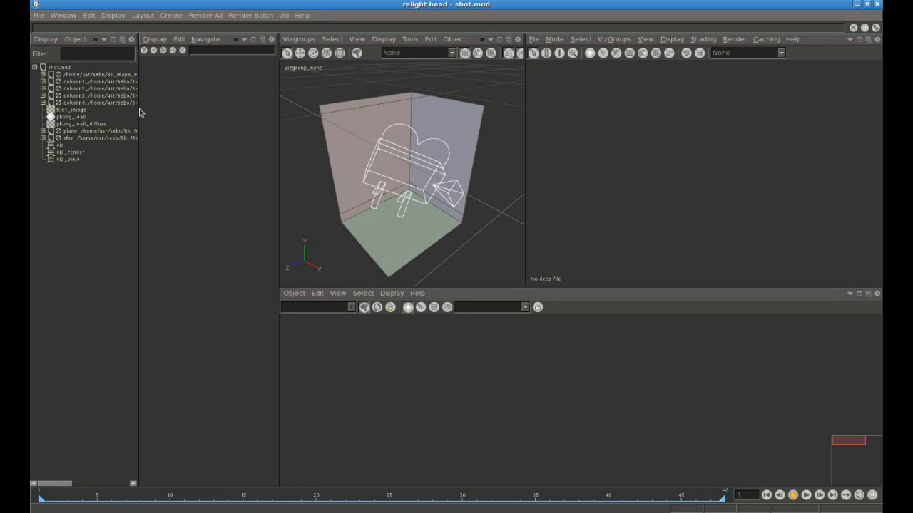
pyautogui.click(43, 74)
pyautogui.click(43, 74)
pyautogui.click(43, 81)
pyautogui.click(43, 82)
pyautogui.click(43, 89)
pyautogui.click(42, 88)
# Show the viz vizgroup in the 3D view through camera_shot and move to frame 10.
pyautogui.click(300, 39)
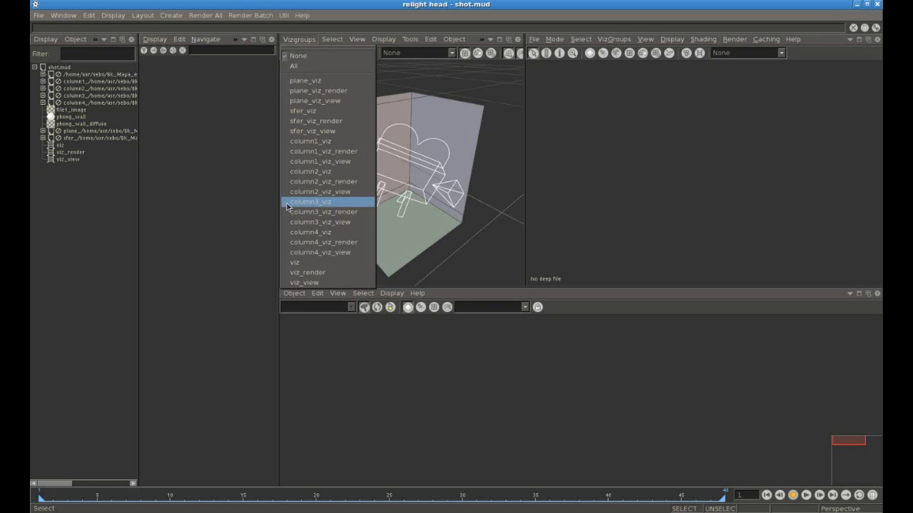
pyautogui.click(316, 263)
pyautogui.click(357, 39)
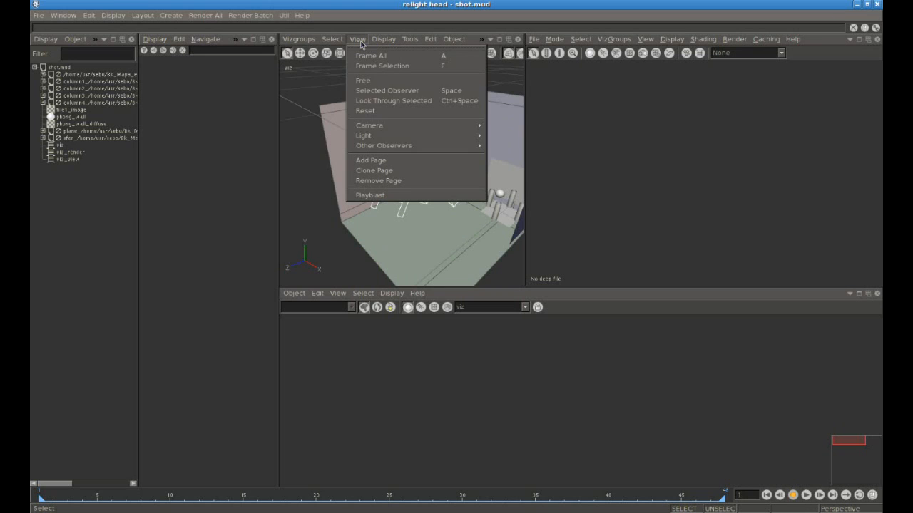
pyautogui.moveTo(480, 131)
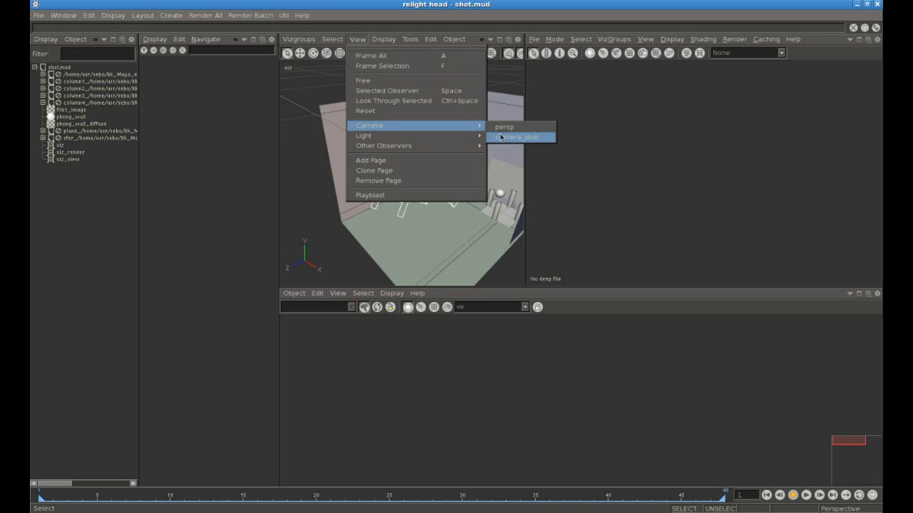
pyautogui.click(534, 135)
pyautogui.moveTo(77, 498); pyautogui.dragTo(608, 497)
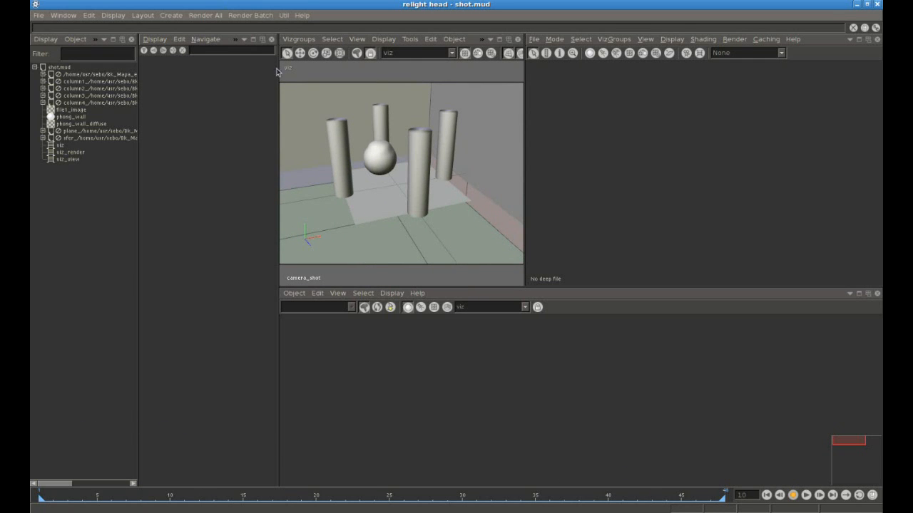
# Preview individual asset vizgroups such as column1_viz and column4_viz_view in the 3D view, and return to viz.
pyautogui.click(298, 39)
pyautogui.click(311, 86)
pyautogui.click(297, 39)
pyautogui.click(311, 141)
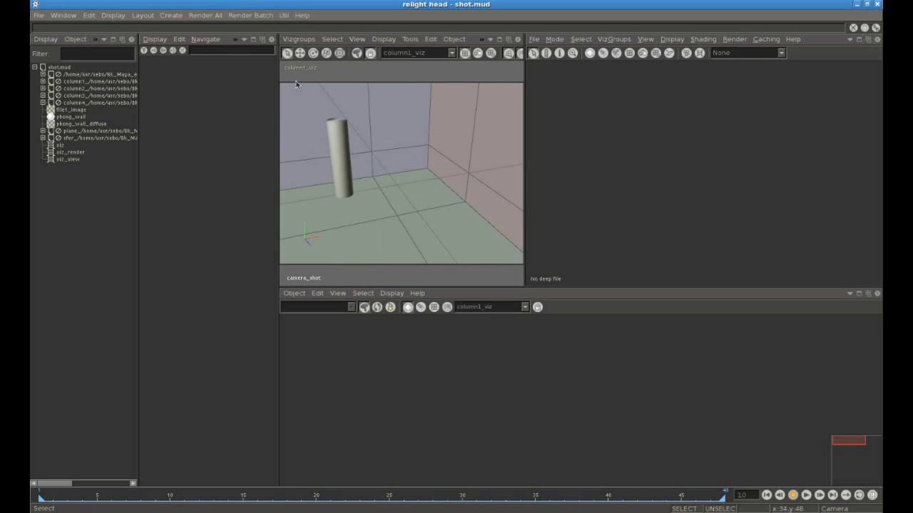
pyautogui.click(297, 39)
pyautogui.click(318, 250)
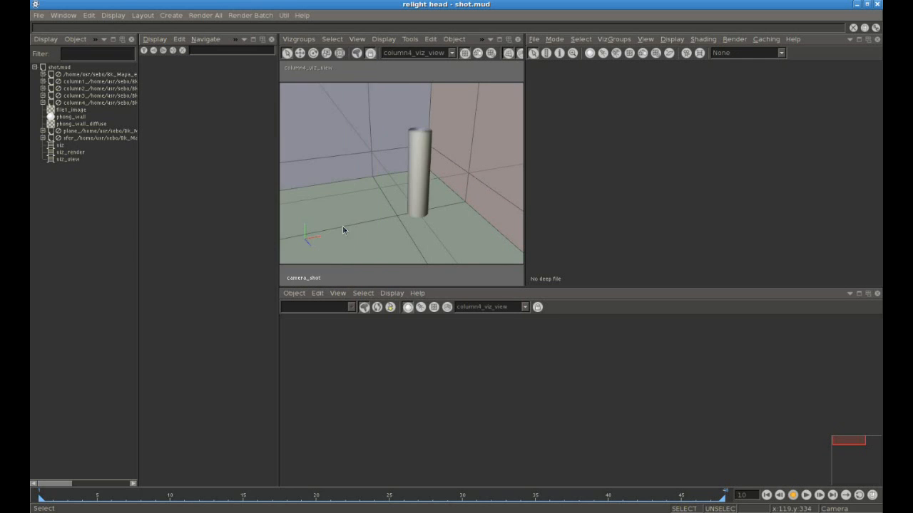
pyautogui.click(297, 39)
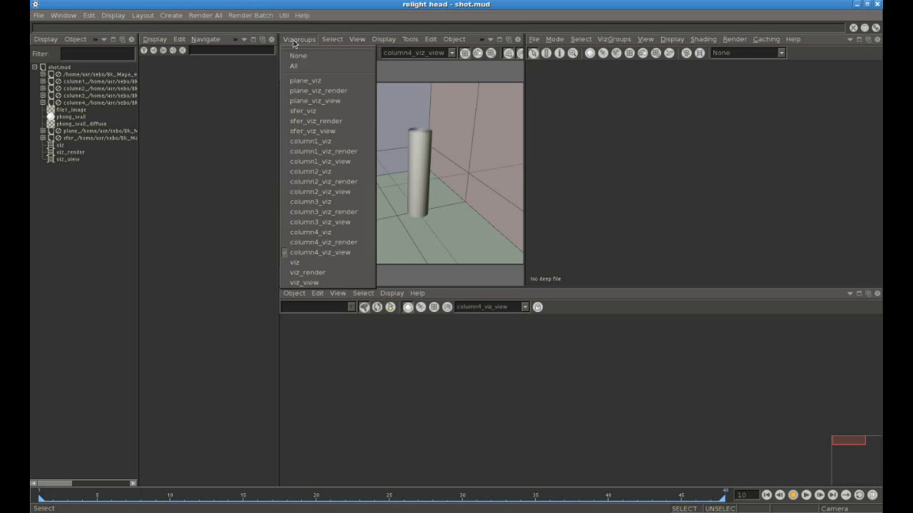
pyautogui.click(299, 263)
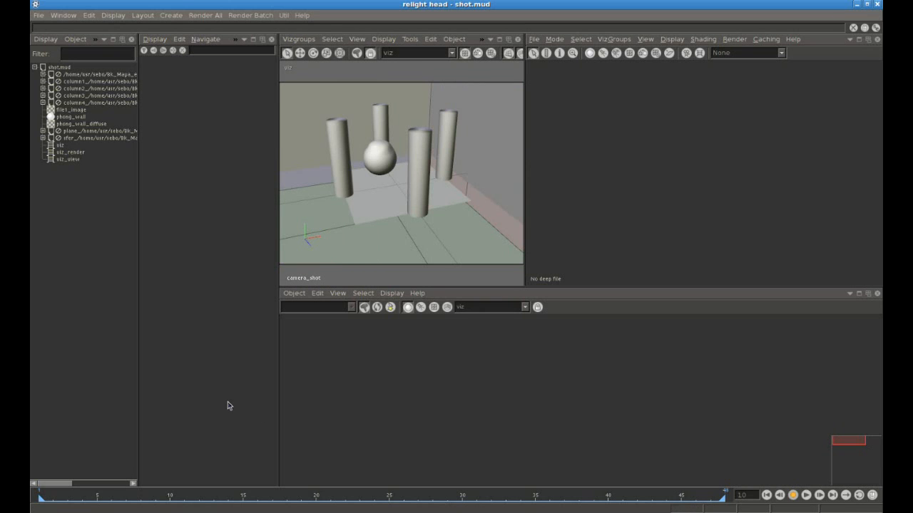
# Move to frame 19 and rasterize the plane_viz vizgroup through the persp camera.
pyautogui.moveTo(193, 498); pyautogui.dragTo(302, 498)
pyautogui.press('r')
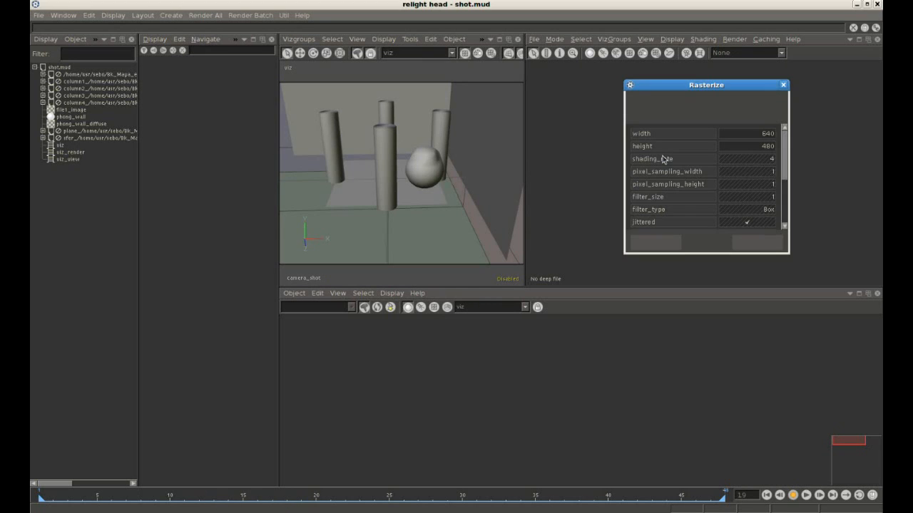
pyautogui.click(766, 239)
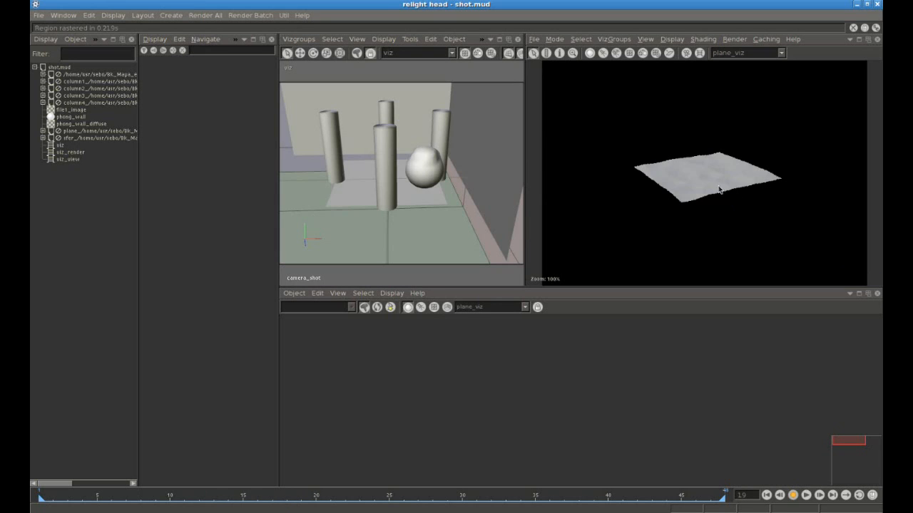
# Rasterize the viz vizgroup through camera_shot at 640 by 480.
pyautogui.press('r')
pyautogui.click(695, 113)
pyautogui.scroll(-2, 695, 146)
pyautogui.click(692, 194)
pyautogui.click(698, 100)
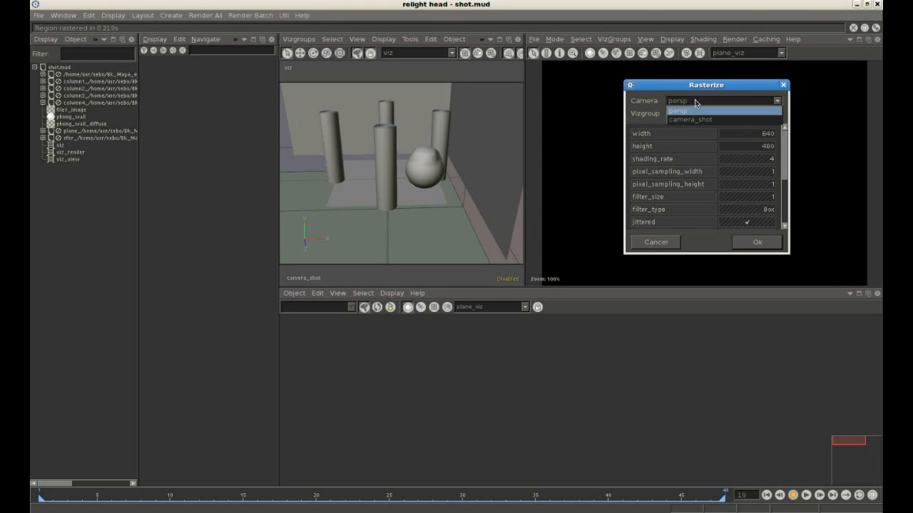
pyautogui.click(698, 118)
pyautogui.click(747, 243)
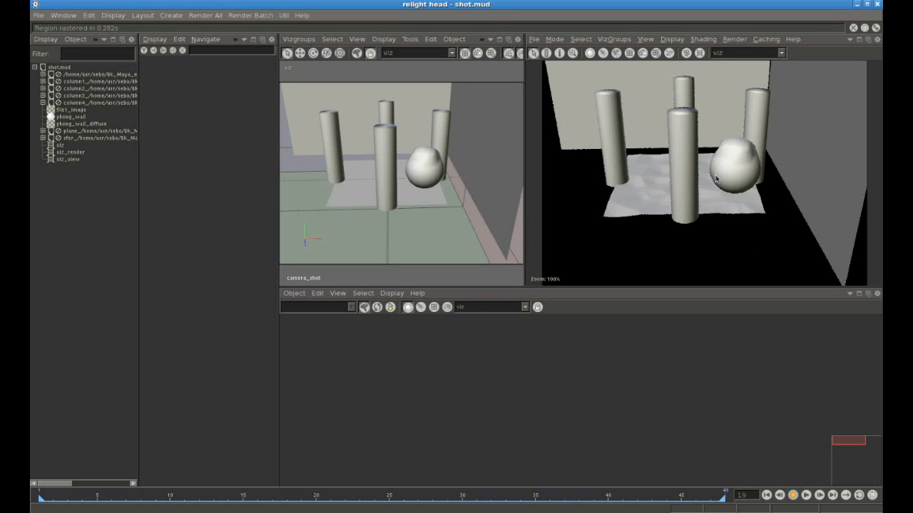
# Set camera_shot's pixel sampling width and height to 4, allowing overrides of the read-only file without being asked again.
pyautogui.click(668, 53)
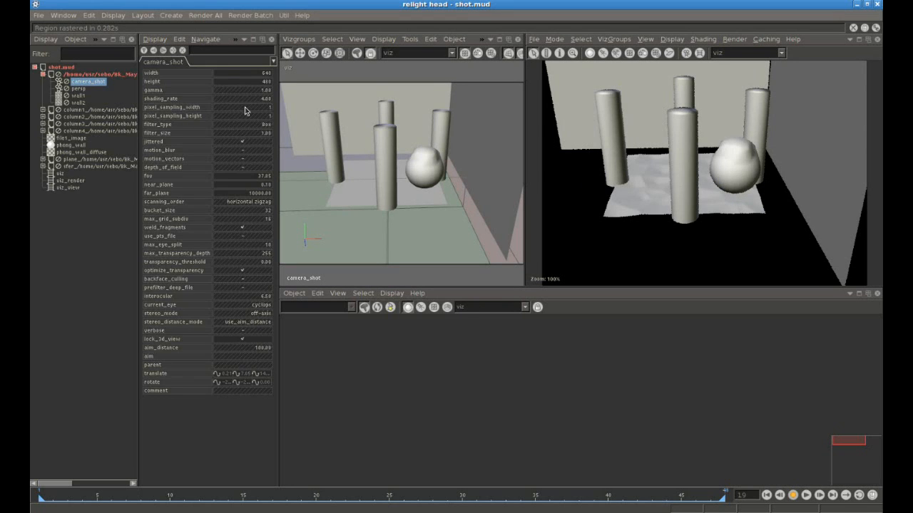
pyautogui.moveTo(251, 108); pyautogui.dragTo(251, 118)
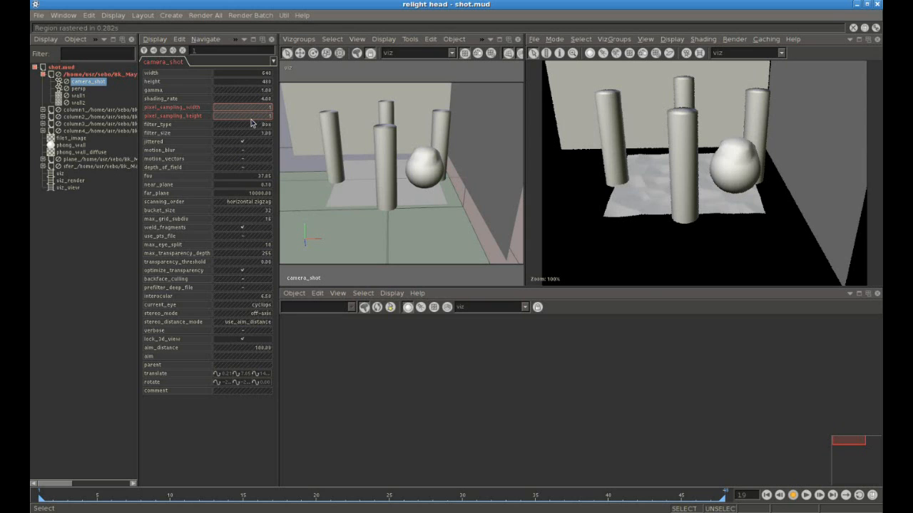
pyautogui.click(335, 266)
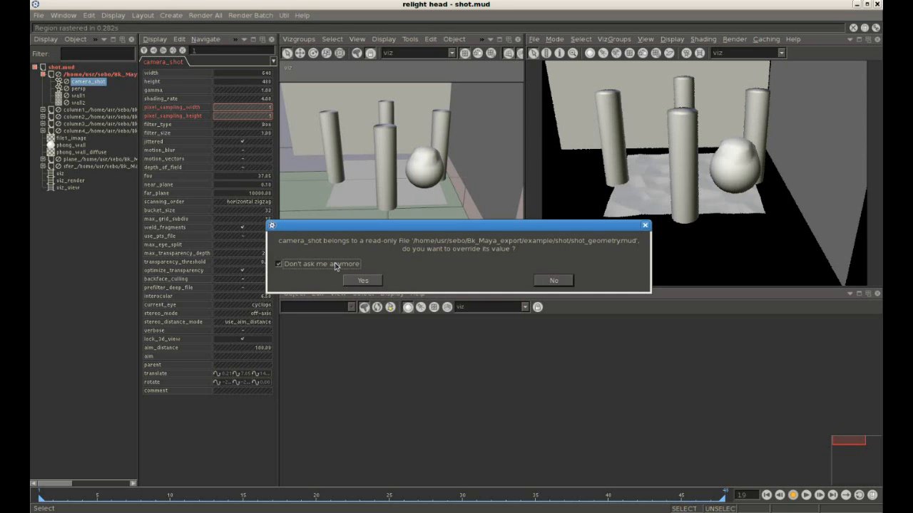
pyautogui.click(362, 280)
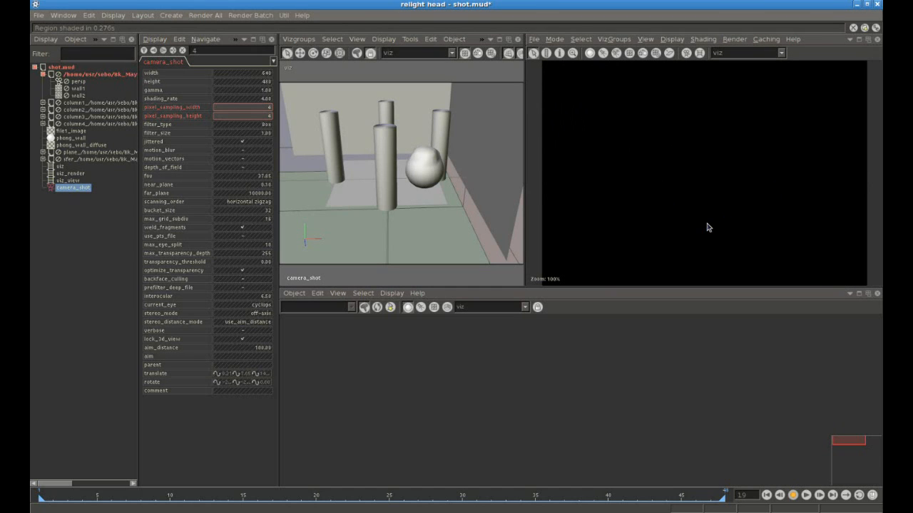
# Create a spot light named spot_light.
pyautogui.click(171, 16)
pyautogui.moveTo(185, 44)
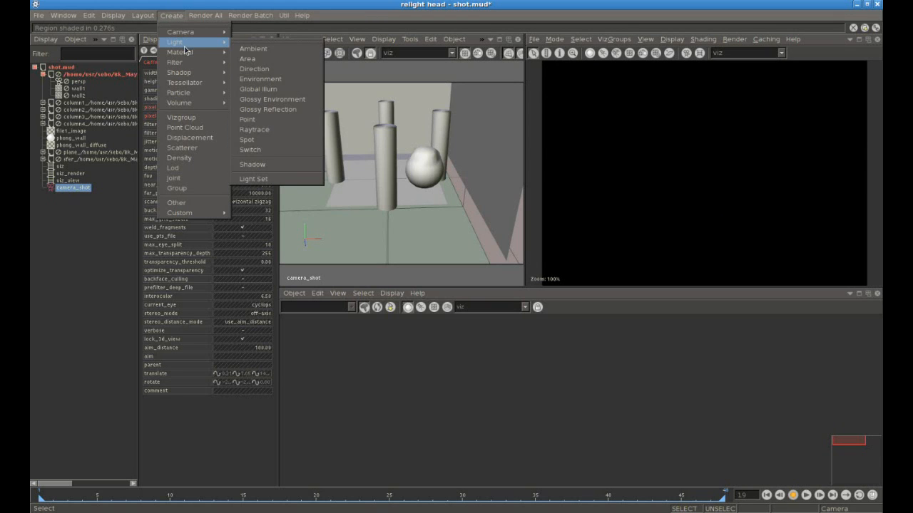
pyautogui.click(253, 143)
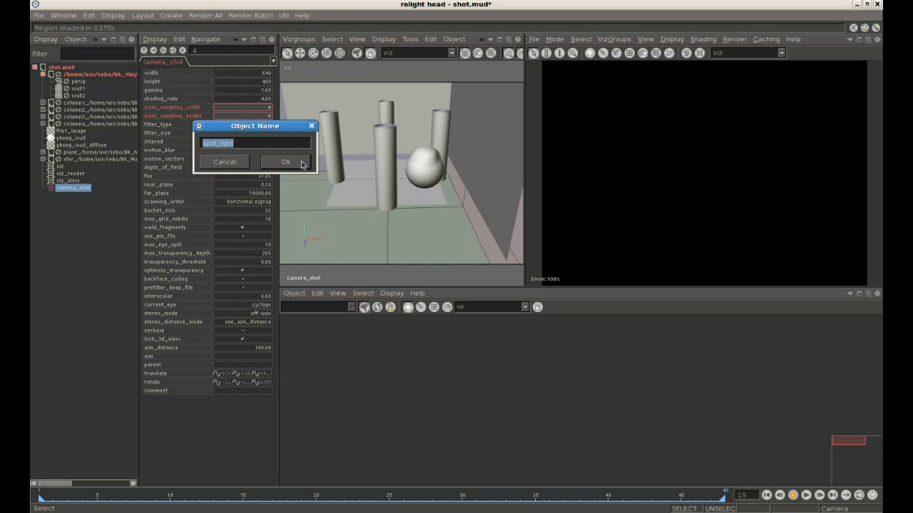
pyautogui.click(288, 161)
# Look through spot_light in the 3D view and roughly move and rotate it around the room with the columns.
pyautogui.press('p')
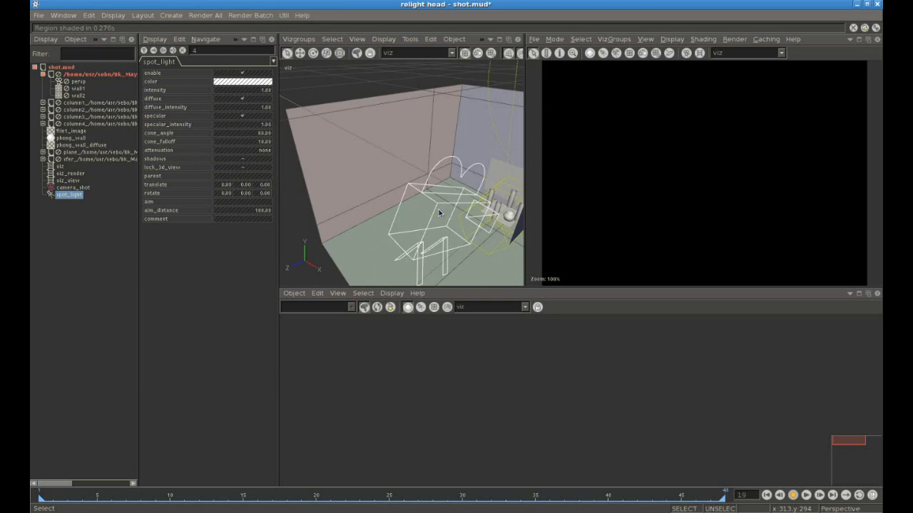
pyautogui.press('l')
pyautogui.keyDown('alt'); pyautogui.moveTo(432, 199); pyautogui.dragTo(456, 198); pyautogui.keyUp('alt')
pyautogui.keyDown('alt'); pyautogui.moveTo(455, 198); pyautogui.dragTo(397, 226, button='right'); pyautogui.keyUp('alt')
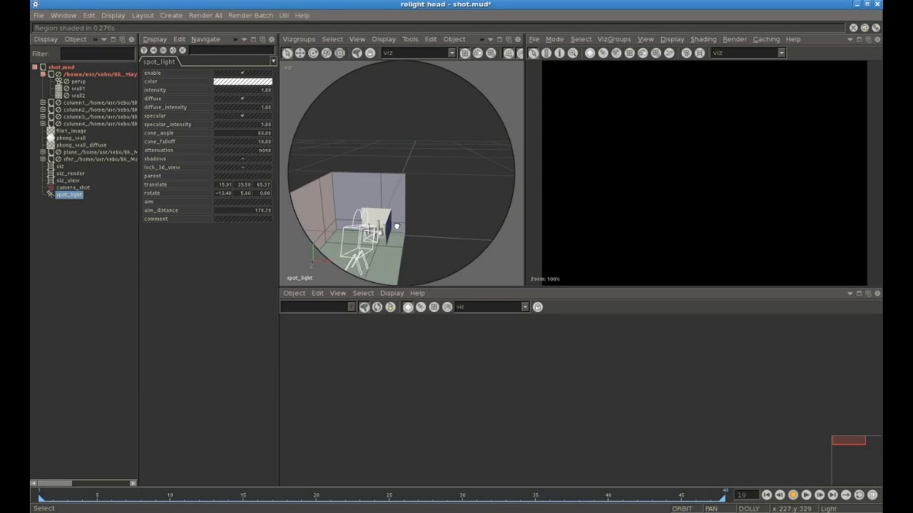
pyautogui.keyDown('alt'); pyautogui.moveTo(396, 226); pyautogui.dragTo(428, 207, button='middle'); pyautogui.keyUp('alt')
pyautogui.keyDown('alt'); pyautogui.moveTo(377, 221); pyautogui.dragTo(462, 206); pyautogui.keyUp('alt')
# Frame the floor plane through spot_light and place the light at about -16.5, 12.65, 3.34, looking down on the columns and sphere.
pyautogui.click(499, 204)
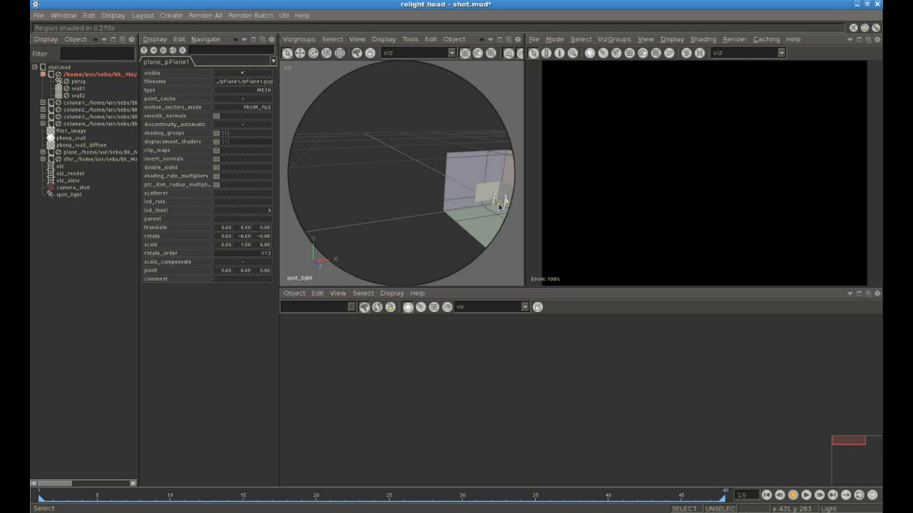
pyautogui.press('f')
pyautogui.keyDown('alt'); pyautogui.moveTo(390, 208); pyautogui.dragTo(454, 196); pyautogui.keyUp('alt')
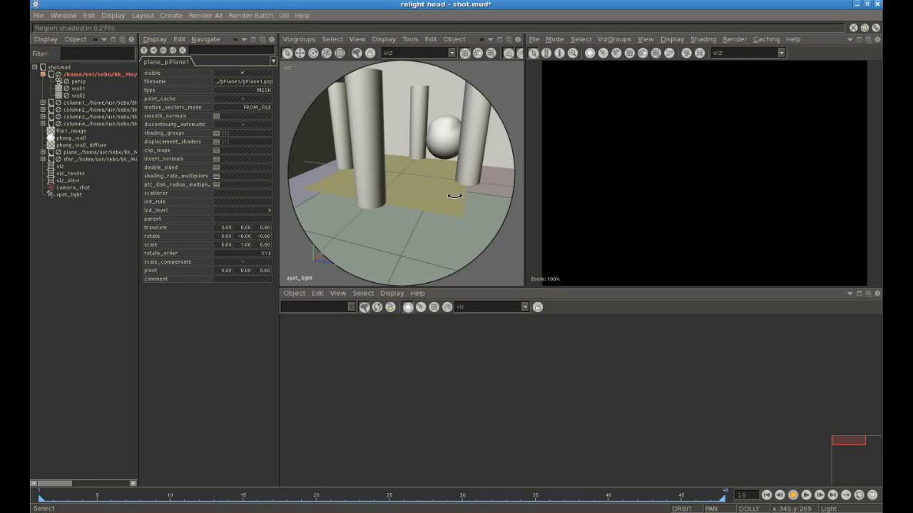
pyautogui.keyDown('alt'); pyautogui.moveTo(454, 196); pyautogui.dragTo(385, 187, button='right'); pyautogui.keyUp('alt')
pyautogui.keyDown('alt'); pyautogui.moveTo(447, 176); pyautogui.dragTo(464, 189); pyautogui.keyUp('alt')
pyautogui.keyDown('alt'); pyautogui.moveTo(464, 189); pyautogui.dragTo(406, 189, button='right'); pyautogui.keyUp('alt')
pyautogui.keyDown('alt'); pyautogui.moveTo(406, 190); pyautogui.dragTo(456, 191); pyautogui.keyUp('alt')
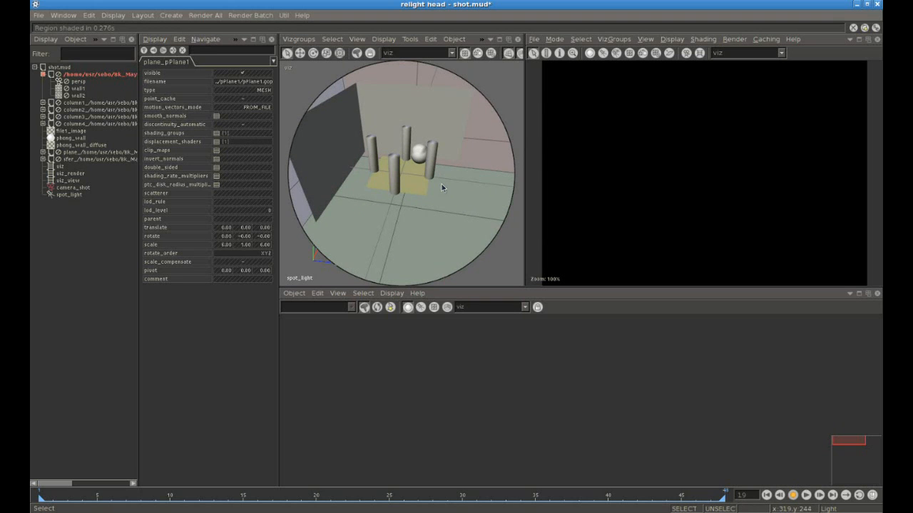
# Enable shadows on spot_light and set the shadow algorithm to soft shadow map.
pyautogui.click(305, 97)
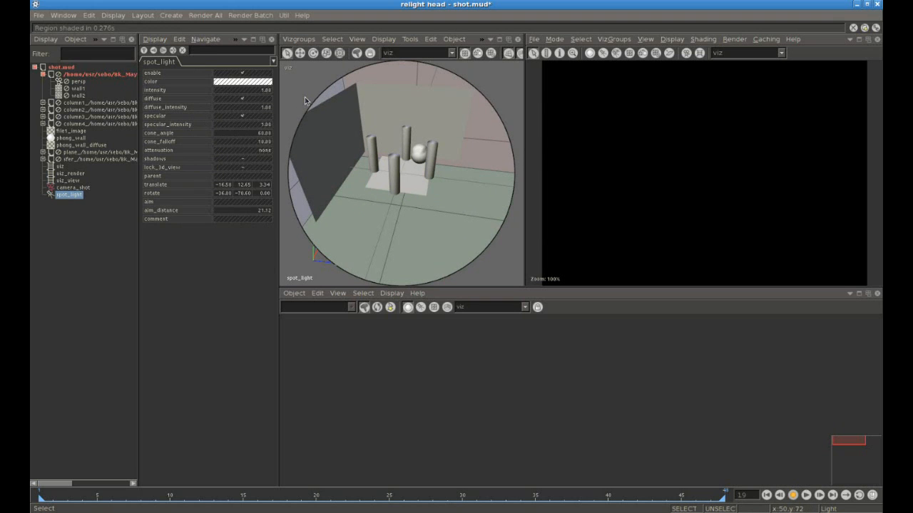
pyautogui.click(247, 159)
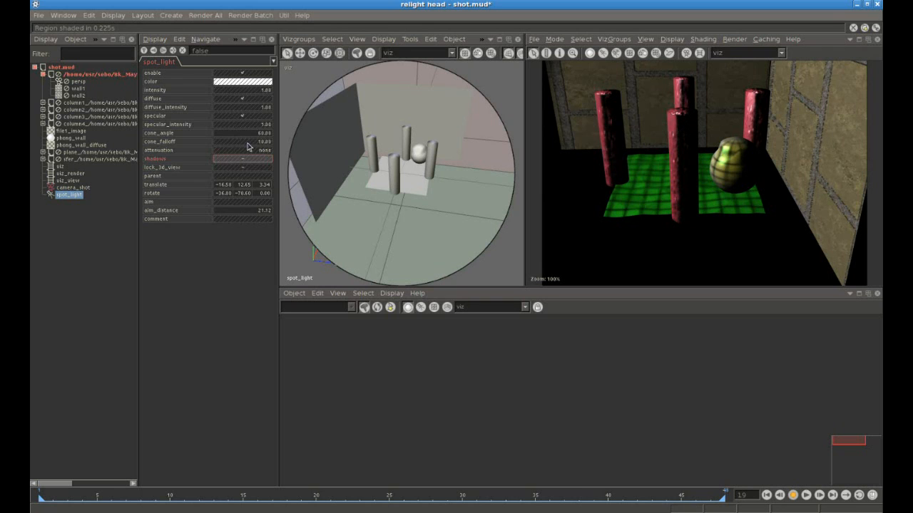
pyautogui.click(230, 161)
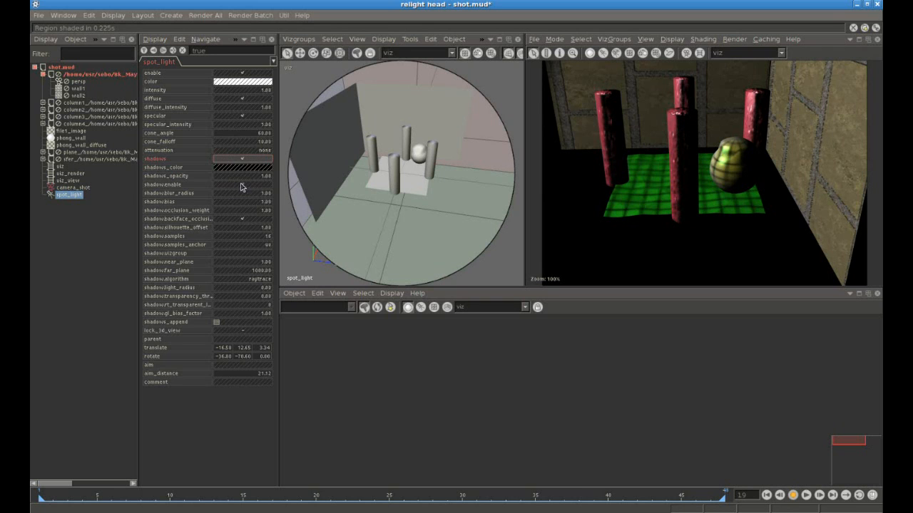
pyautogui.click(245, 280)
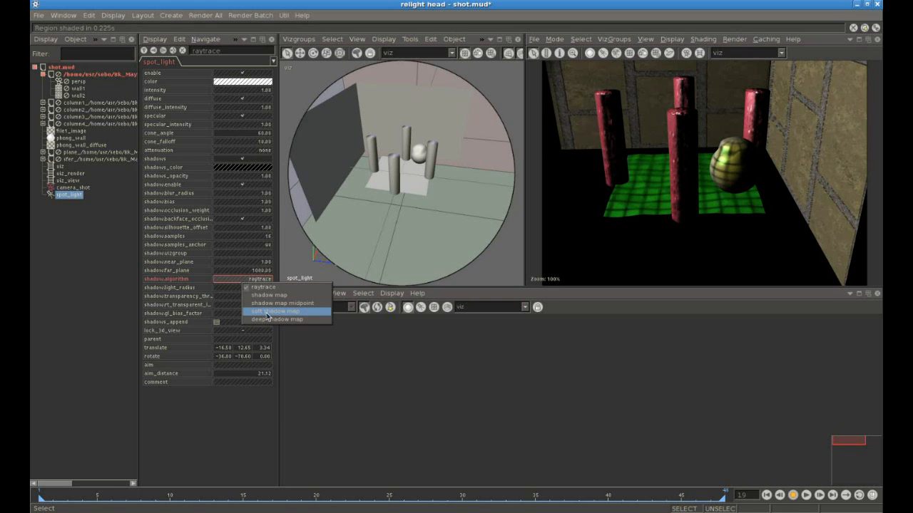
pyautogui.click(268, 313)
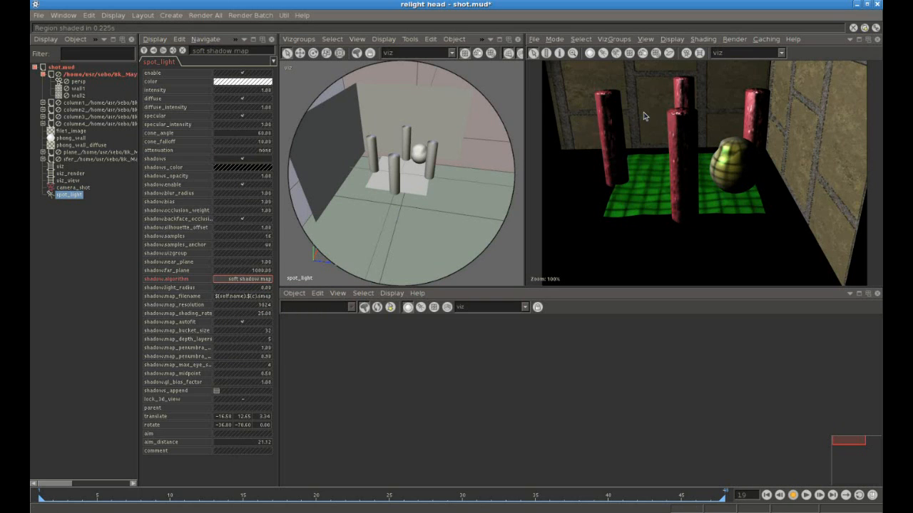
# Assign viz as spot_light's shadow vizgroup and compute the light's shadow map.
pyautogui.press('s')
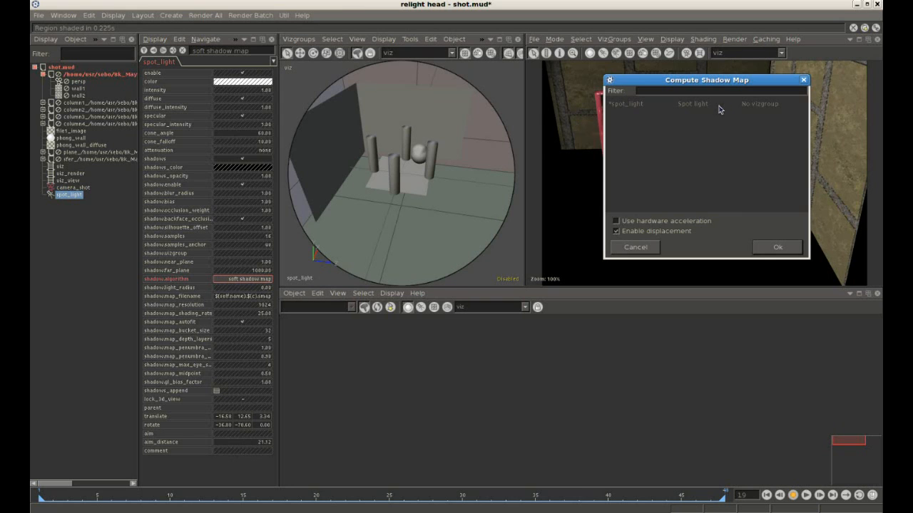
pyautogui.click(628, 249)
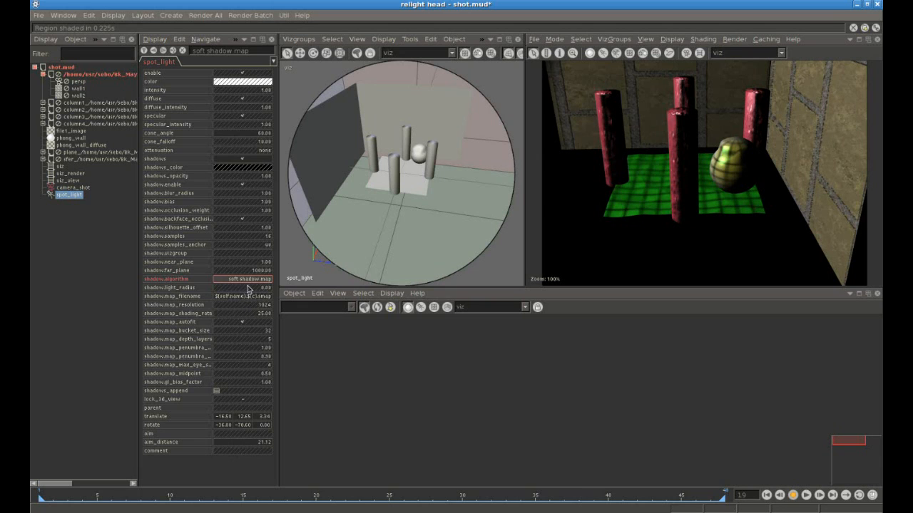
pyautogui.click(239, 255)
pyautogui.scroll(-2, 311, 242)
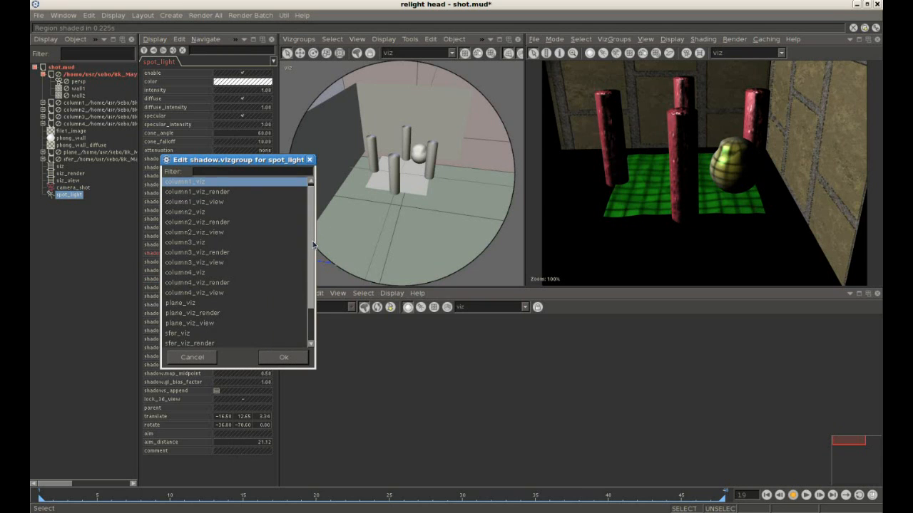
pyautogui.doubleClick(169, 327)
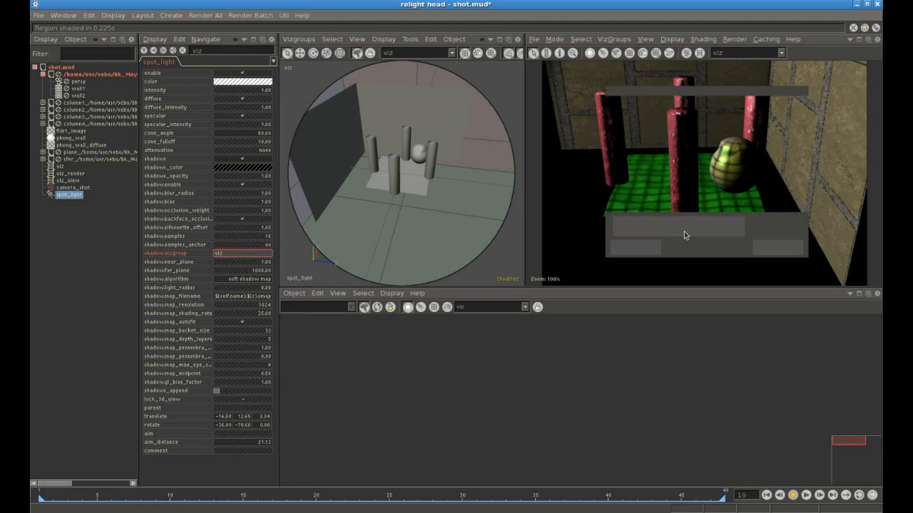
pyautogui.click(767, 246)
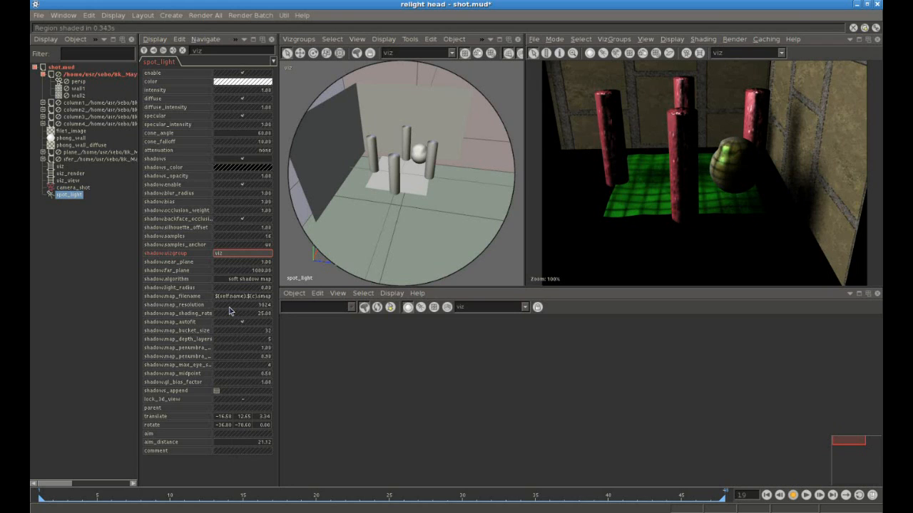
# Set spot_light's shadow blur radius to 0 and shadow bias to 0.1.
pyautogui.click(238, 200)
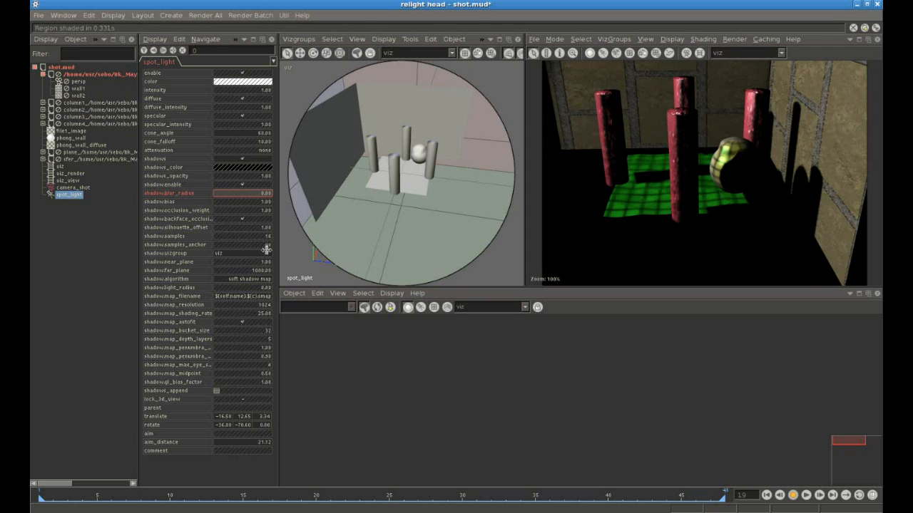
pyautogui.click(250, 204)
pyautogui.write('0.1')
pyautogui.press('Return')
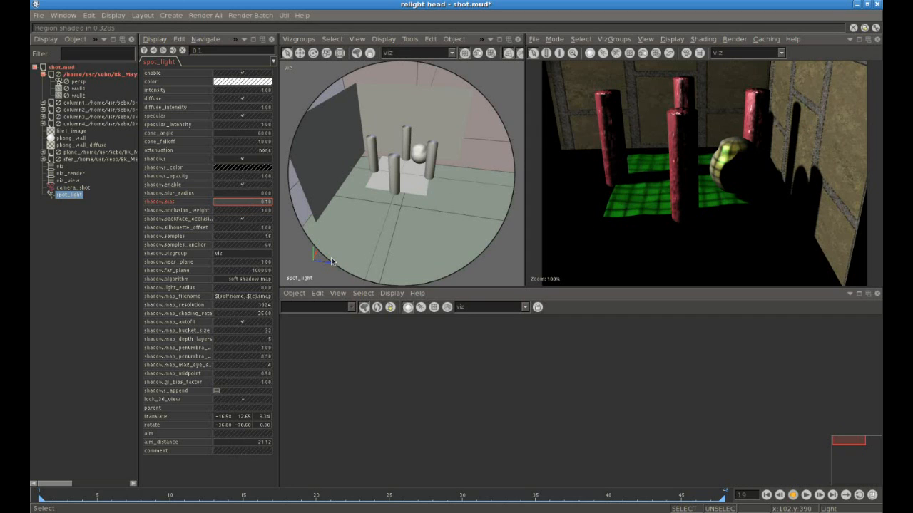
# Set spot_light's shadow light radius to 5 and its shadow samples to 64.
pyautogui.click(251, 289)
pyautogui.write('1')
pyautogui.press('Return')
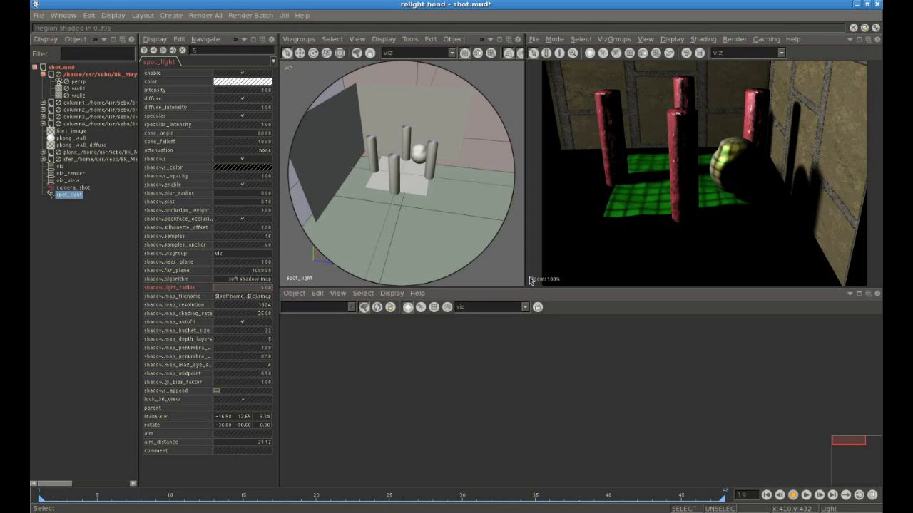
pyautogui.write('5')
pyautogui.press('Return')
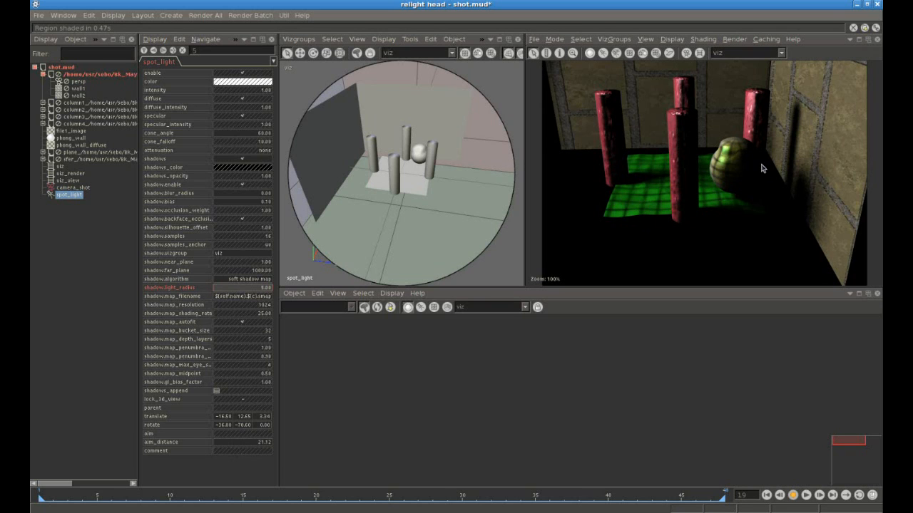
pyautogui.scroll(1, 631, 189)
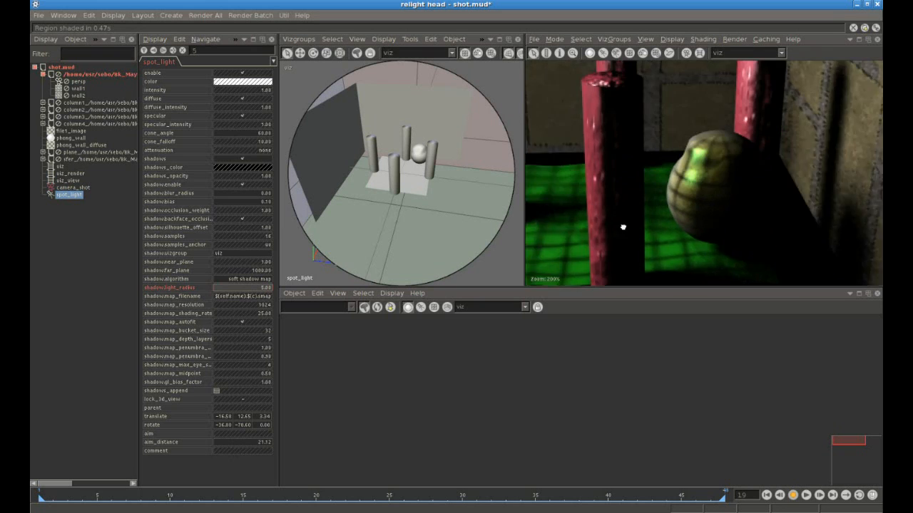
pyautogui.scroll(-1, 669, 207)
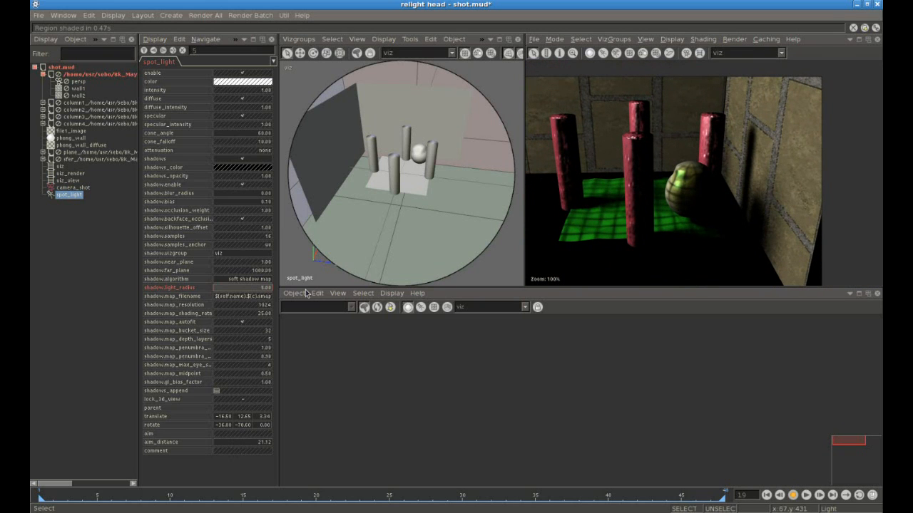
pyautogui.click(240, 240)
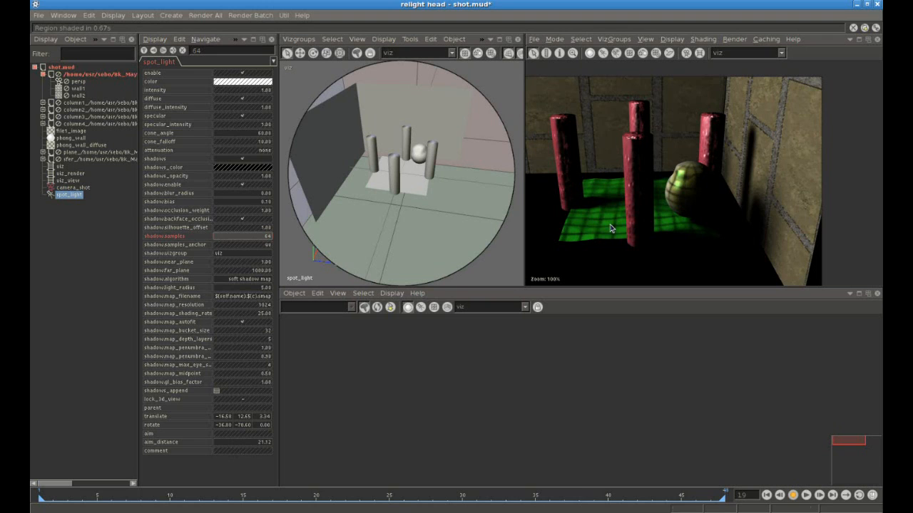
# Create an ambient light with the default name ambient_light.
pyautogui.click(171, 15)
pyautogui.moveTo(184, 42)
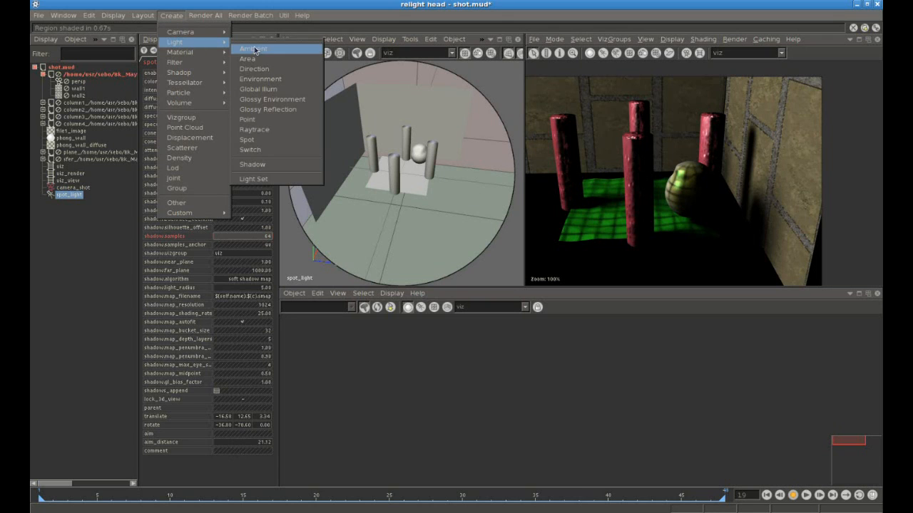
pyautogui.click(254, 50)
pyautogui.click(288, 64)
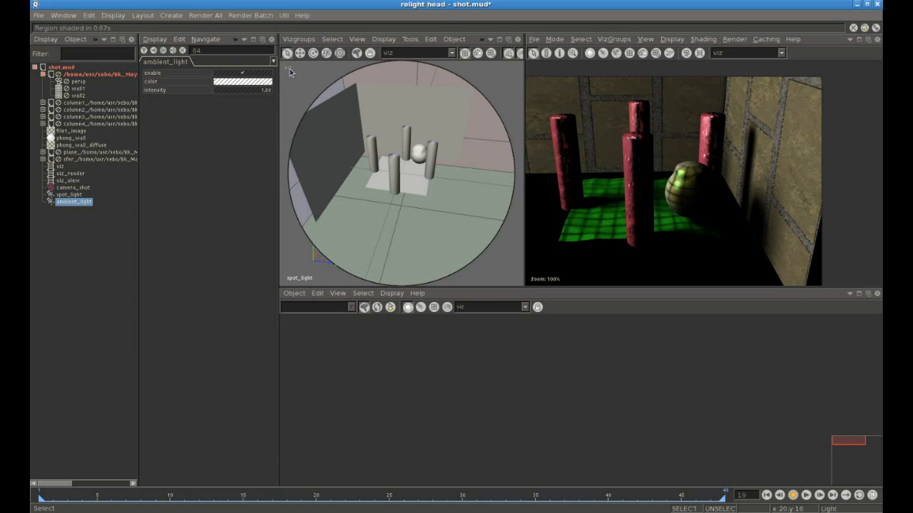
# Set the ambient light's intensity to 0.3 and save shot.mud.
pyautogui.click(227, 91)
pyautogui.write('0.2')
pyautogui.press('Return')
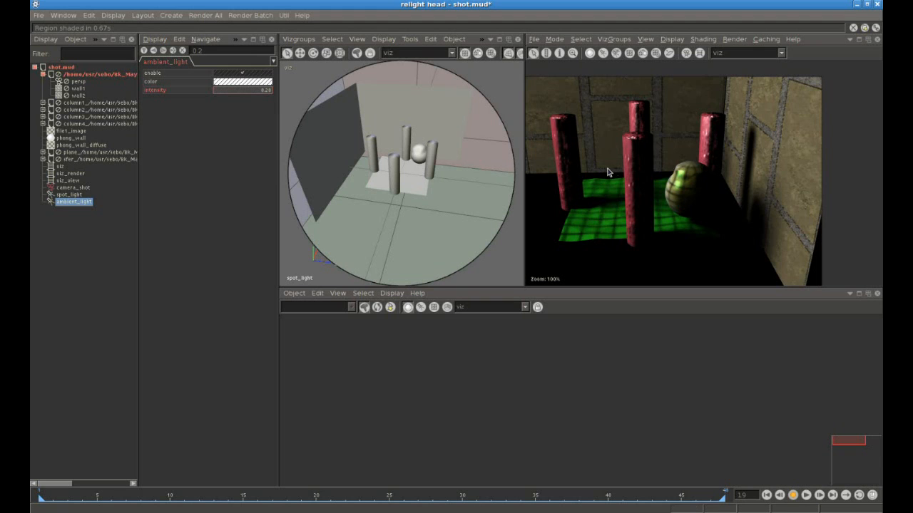
pyautogui.moveTo(243, 93); pyautogui.dragTo(243, 93, button='middle')
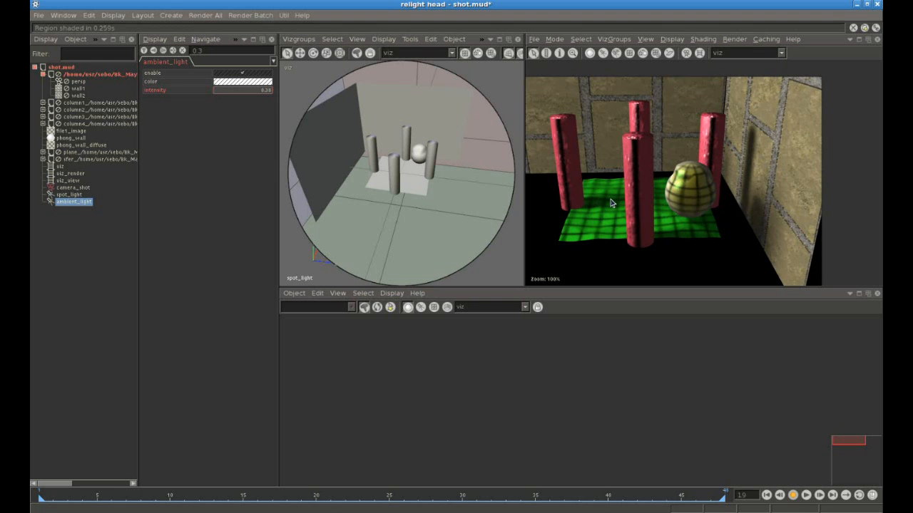
pyautogui.click(37, 15)
pyautogui.click(54, 88)
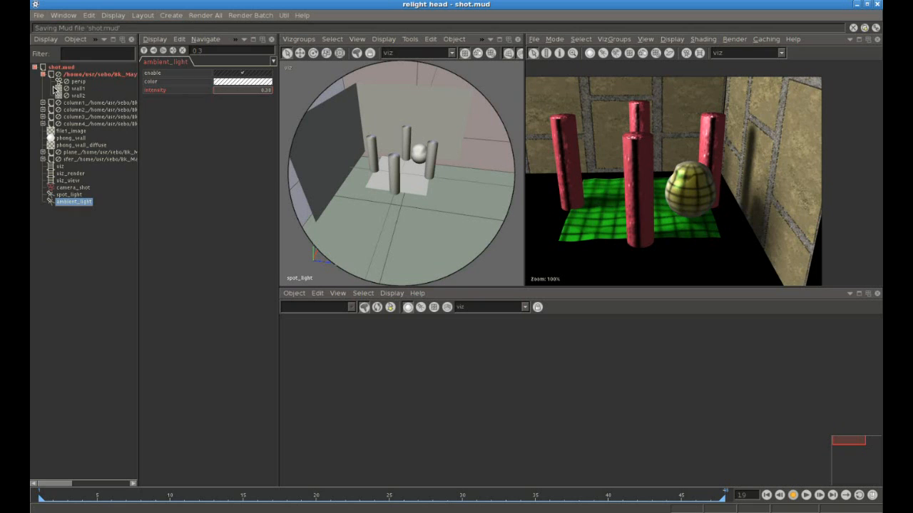
# Pick the front column's material in the rendered image and display its shading network in the node graph.
pyautogui.click(532, 53)
pyautogui.click(649, 180)
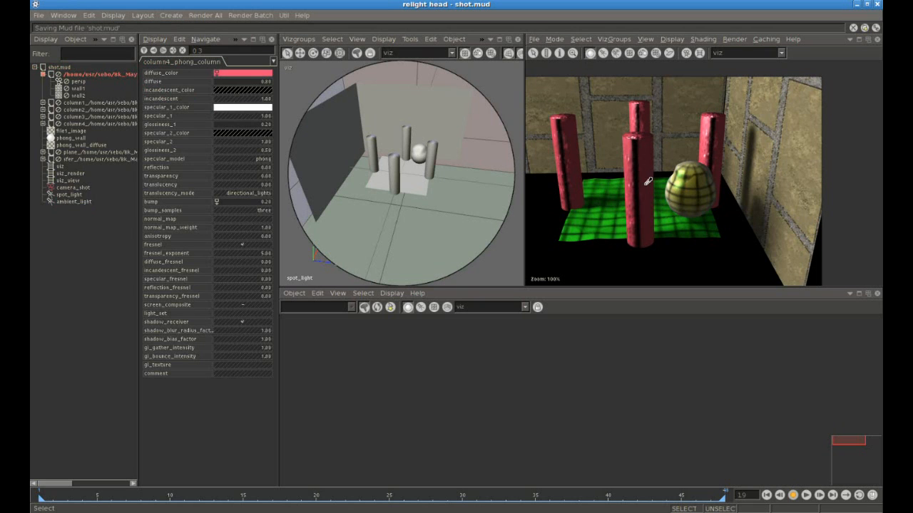
pyautogui.click(366, 307)
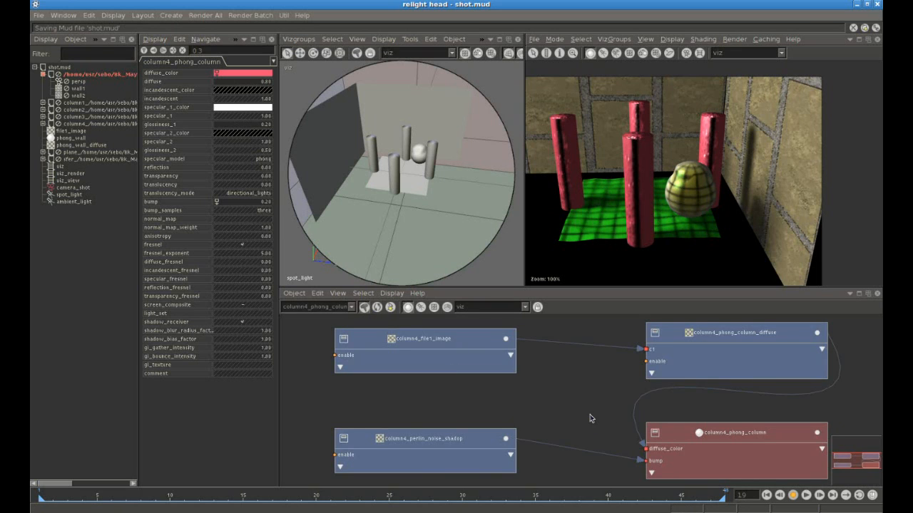
# Tidy the column network in the node graph and set column4_phong_column's diffuse_color to light cyan.
pyautogui.scroll(-2, 581, 413)
pyautogui.moveTo(705, 429); pyautogui.dragTo(729, 430)
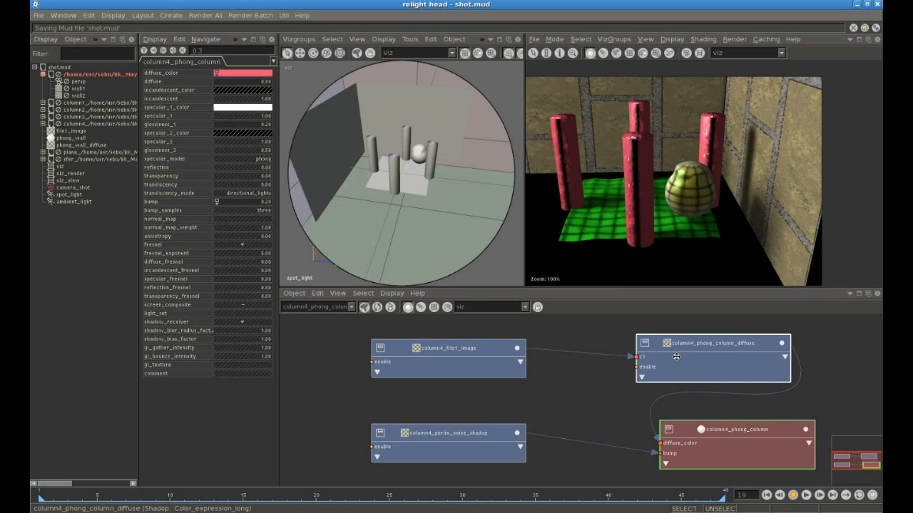
pyautogui.click(240, 75)
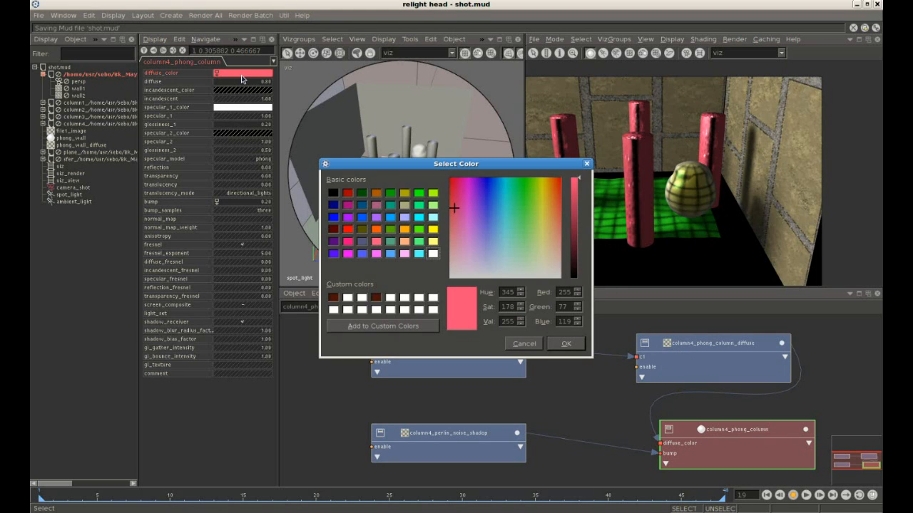
pyautogui.click(506, 224)
pyautogui.click(571, 344)
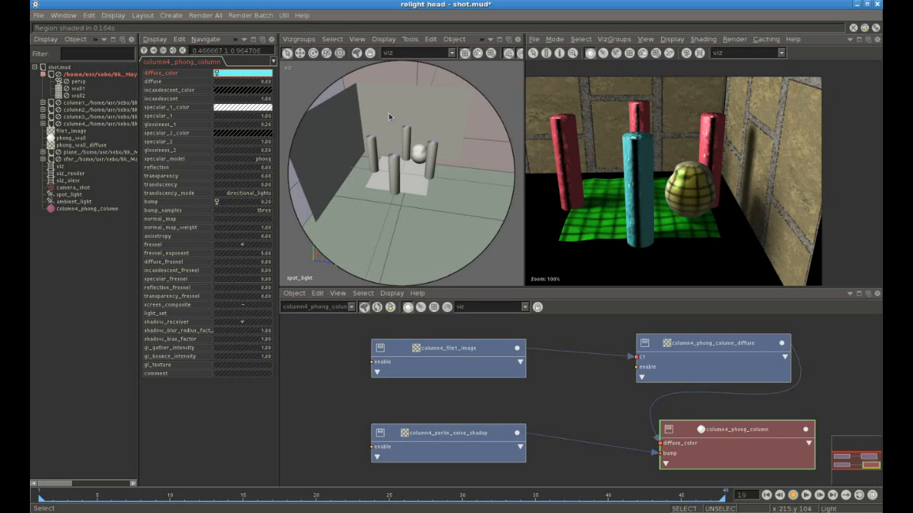
# Examine column4_phong_column's base and override rows in the Override Editor, comparing their source files and override levels.
pyautogui.click(64, 14)
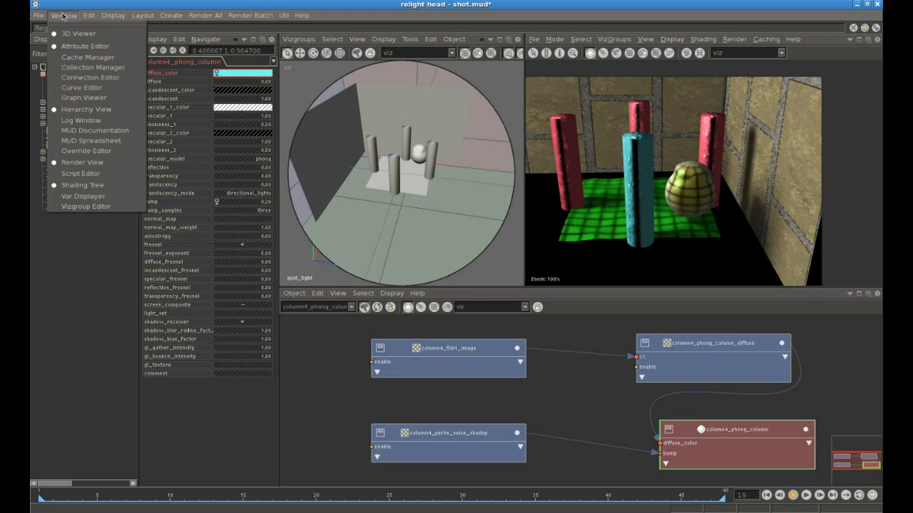
pyautogui.click(91, 151)
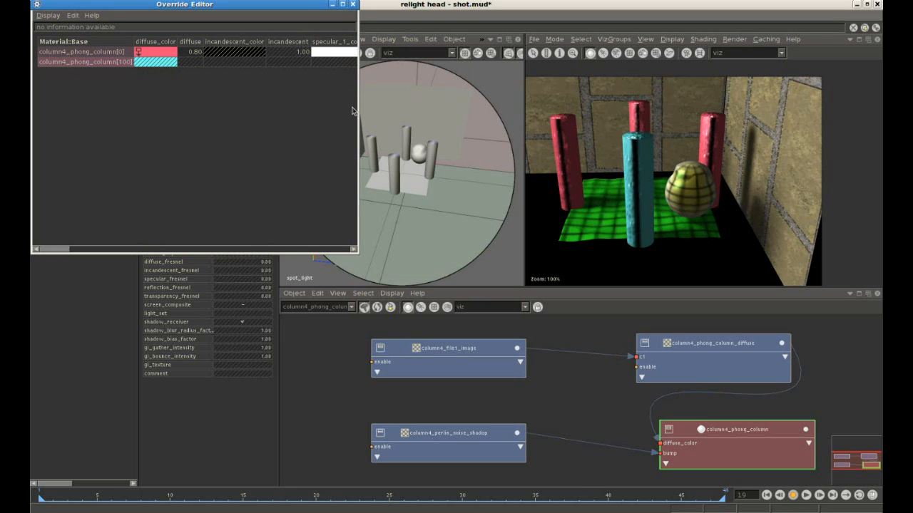
pyautogui.moveTo(352, 111); pyautogui.dragTo(716, 111)
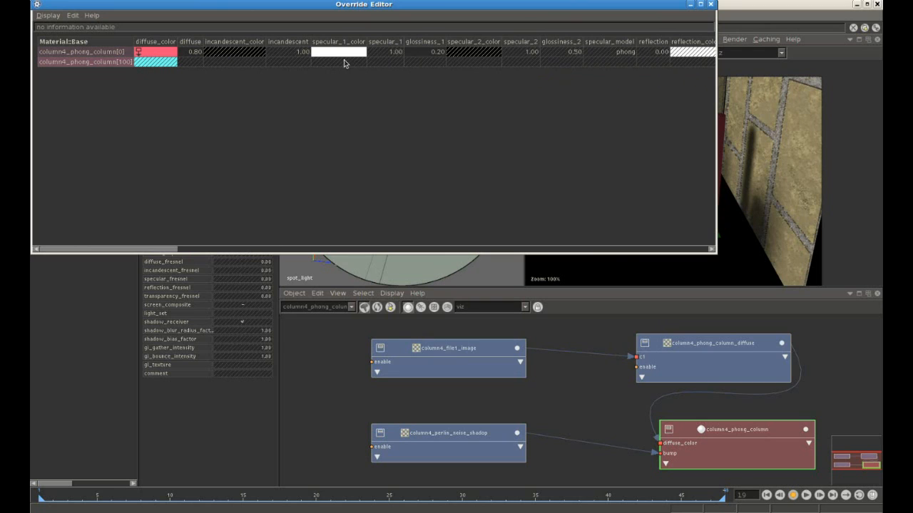
pyautogui.click(103, 53)
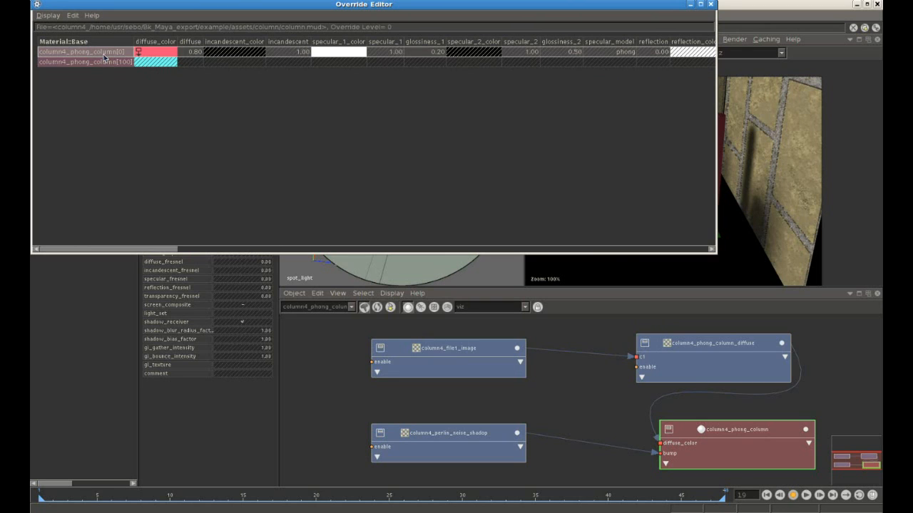
pyautogui.click(104, 64)
pyautogui.click(107, 54)
pyautogui.click(710, 4)
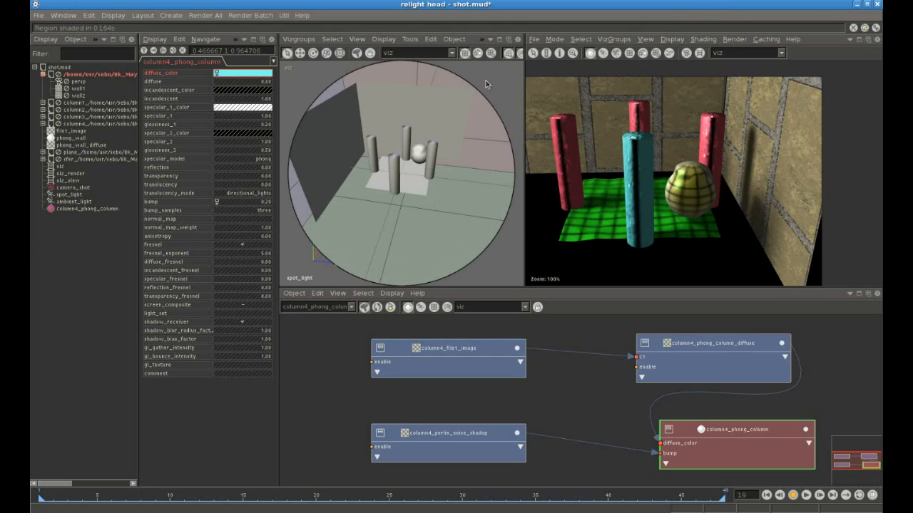
# Save shot.mud and close relight.
pyautogui.click(38, 15)
pyautogui.click(55, 82)
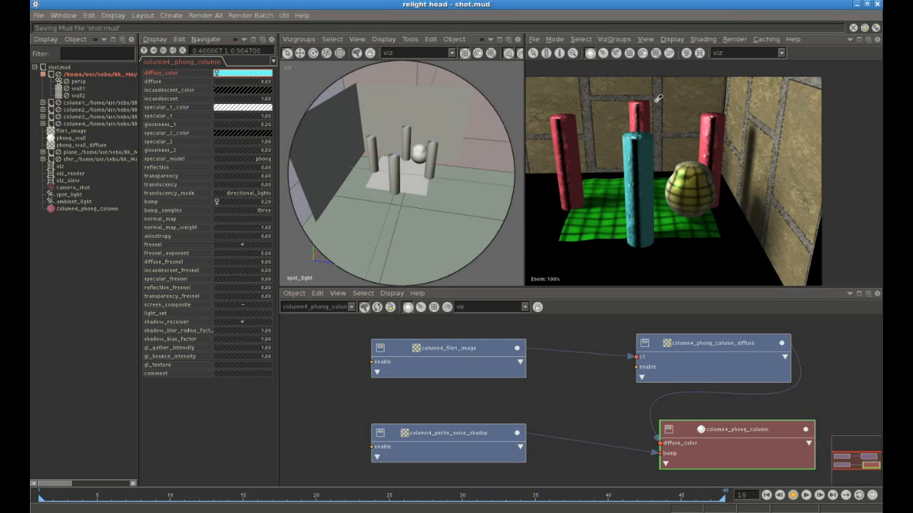
pyautogui.click(877, 4)
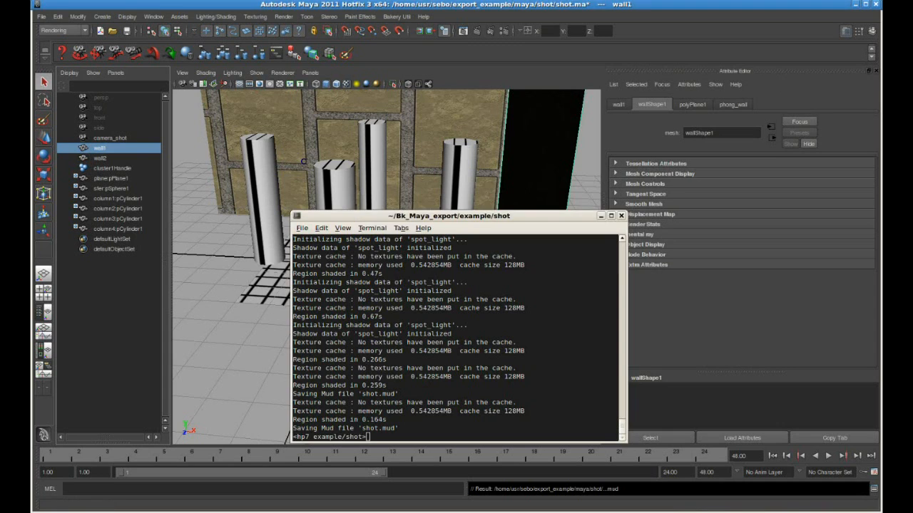
# In the terminal, go to the assets/column directory and open lighting_column.mud in relight.
pyautogui.write('cd ..')
pyautogui.press('Return')
pyautogui.write('cd assets/')
pyautogui.press('Return')
pyautogui.write('cd ')
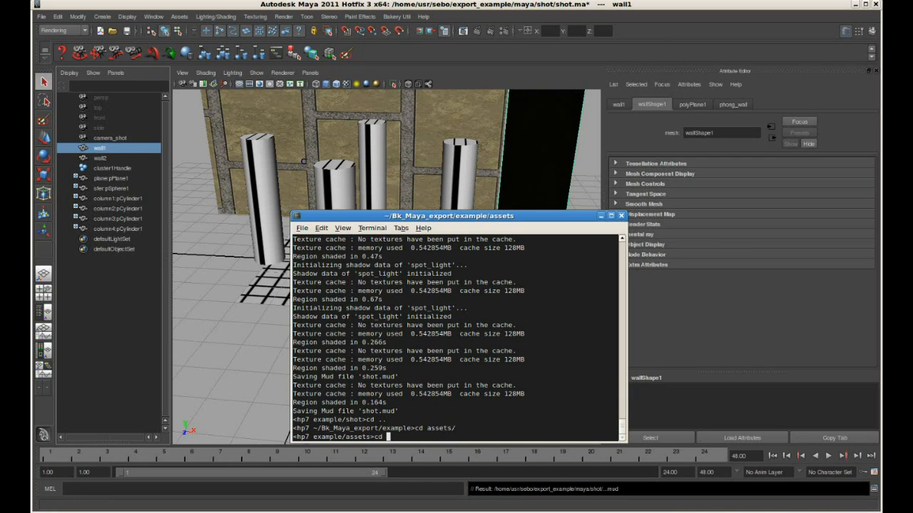
pyautogui.write('column/')
pyautogui.press('Return')
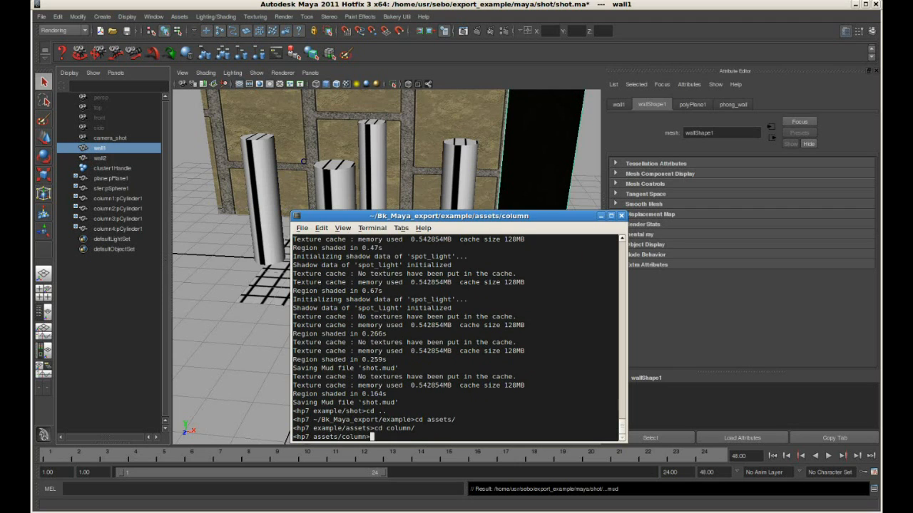
pyautogui.write('relight lighting_column.')
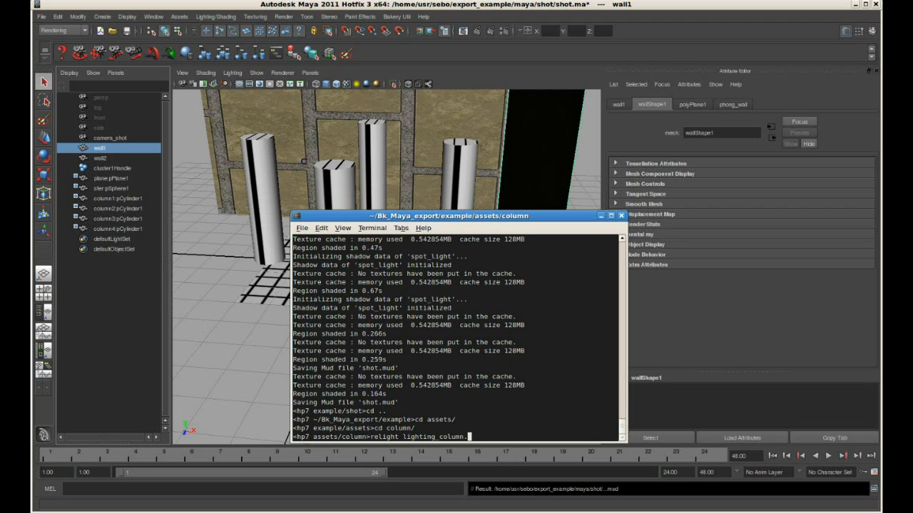
pyautogui.write('mud')
pyautogui.press('Return')
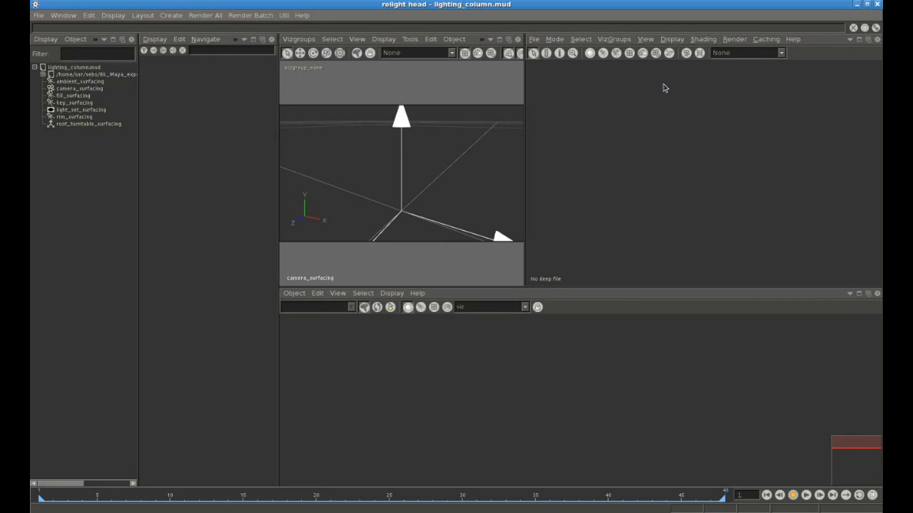
# Compute all passes using camera_surfacing and the viz vizgroup.
pyautogui.click(734, 39)
pyautogui.click(757, 132)
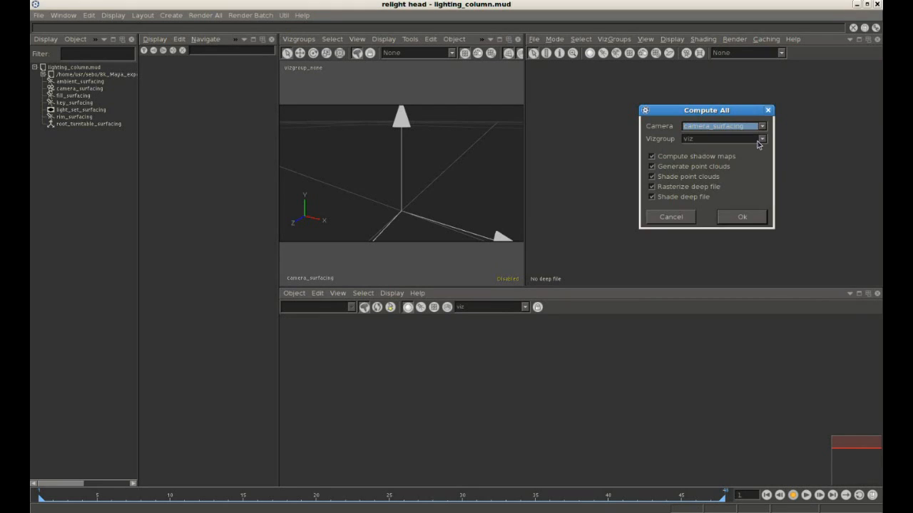
pyautogui.click(738, 218)
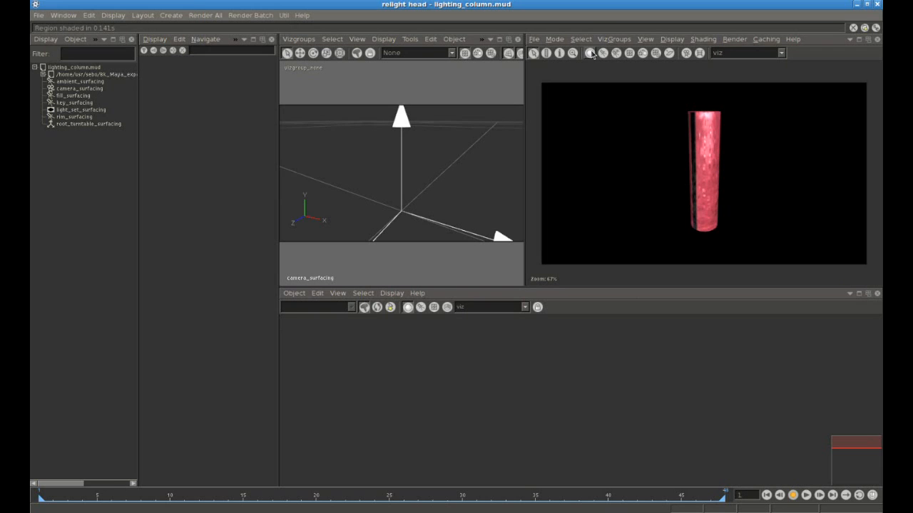
# Pick the column's phong_column material in the render and set its diffuse_color to white.
pyautogui.click(705, 171)
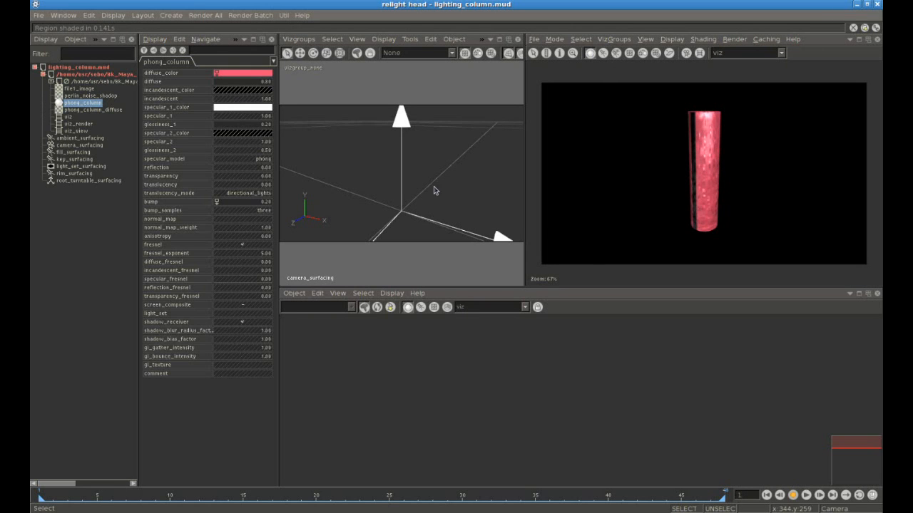
pyautogui.click(239, 74)
pyautogui.moveTo(510, 233); pyautogui.dragTo(570, 301)
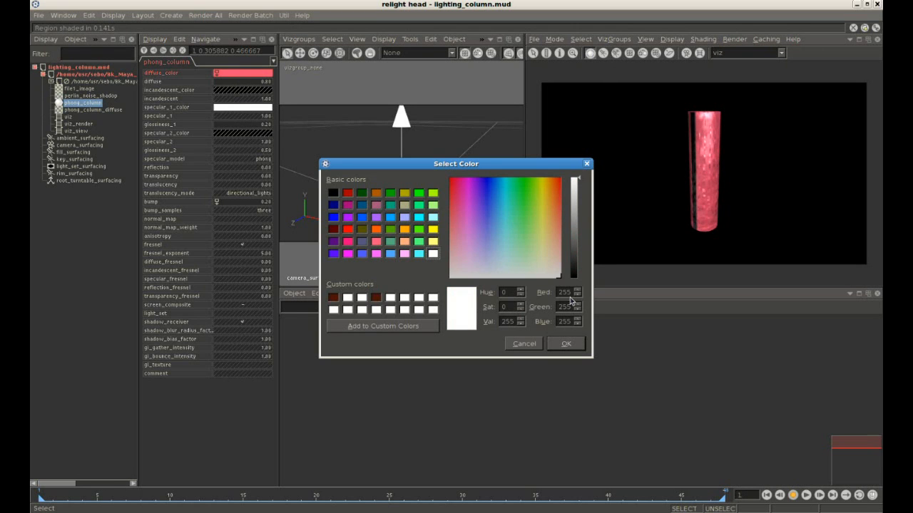
pyautogui.click(577, 343)
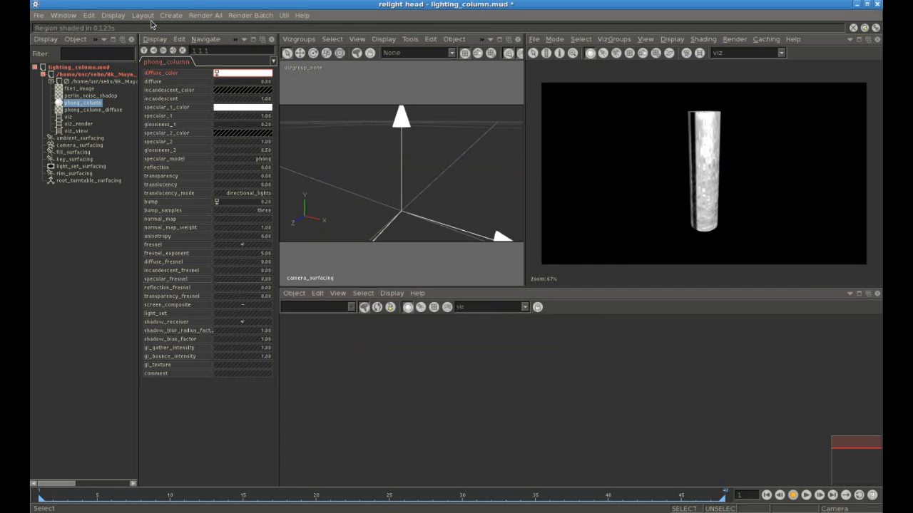
# Save the material change to column.mud and close relight.
pyautogui.click(39, 15)
pyautogui.click(63, 86)
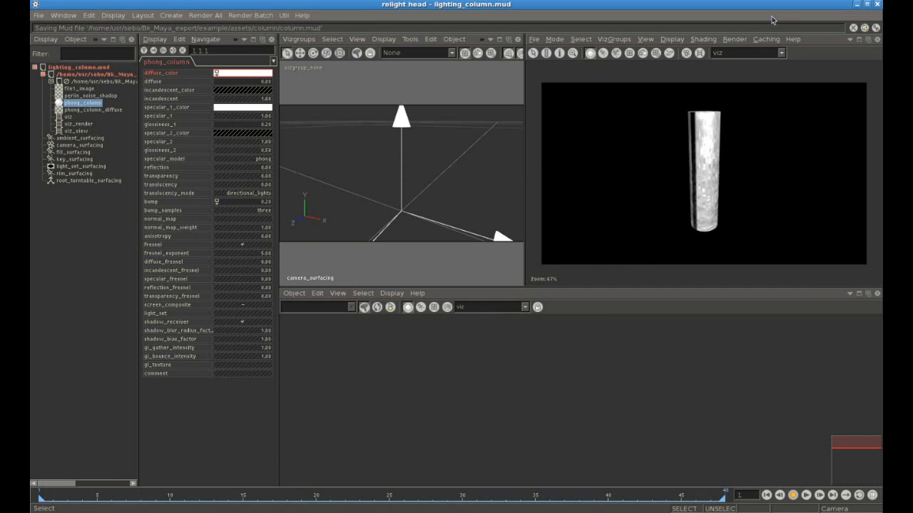
pyautogui.click(878, 5)
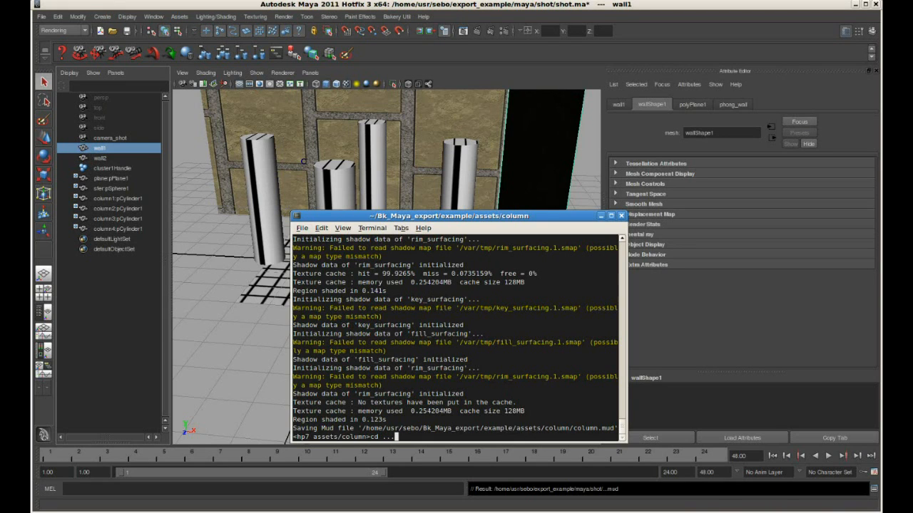
# In the terminal, return to the example's shot directory and open shot.mud in relight.
pyautogui.write('/..')
pyautogui.press('Return')
pyautogui.write('cd shot/')
pyautogui.press('Return')
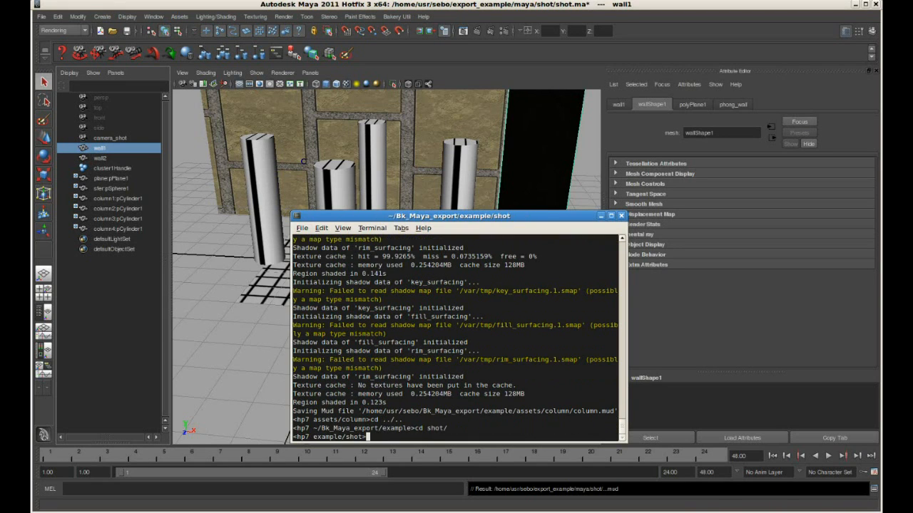
pyautogui.write('relight shot.mud')
pyautogui.press('Return')
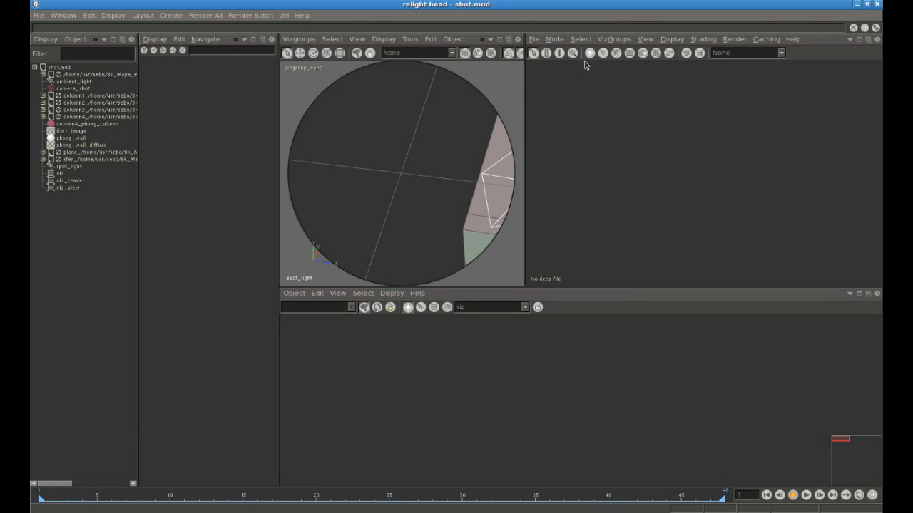
# Compute all passes of the shot using camera_shot and the viz vizgroup, then close relight.
pyautogui.click(734, 39)
pyautogui.click(756, 134)
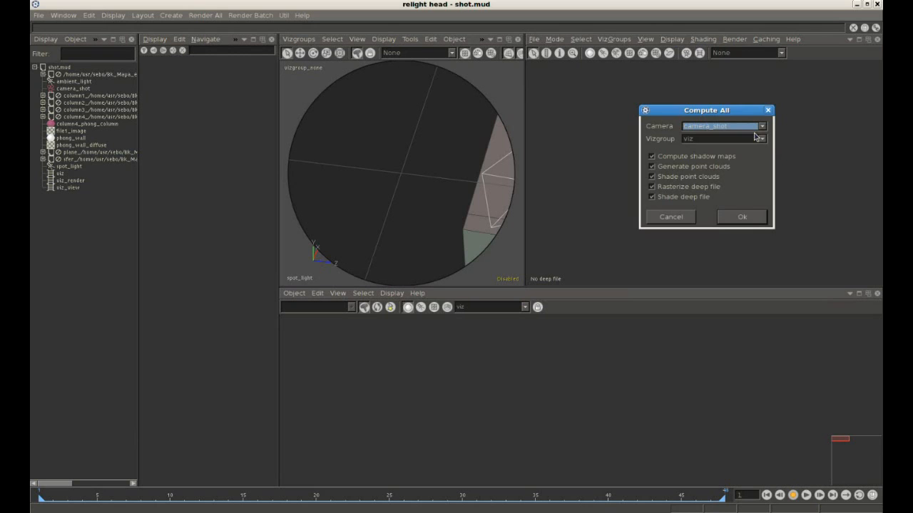
pyautogui.click(744, 218)
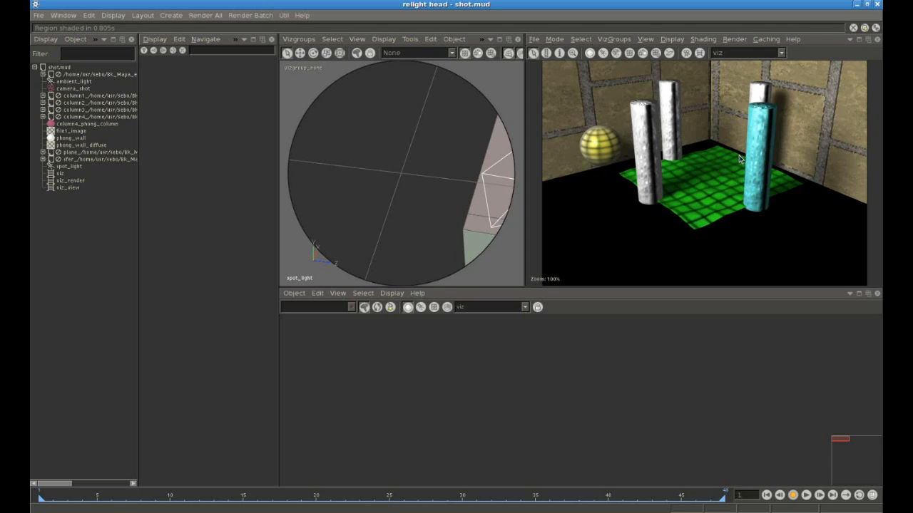
pyautogui.click(877, 5)
# Switch to Maya and scale the front column, column4:pCylinder1, vertically to about 1.9.
pyautogui.click(410, 7)
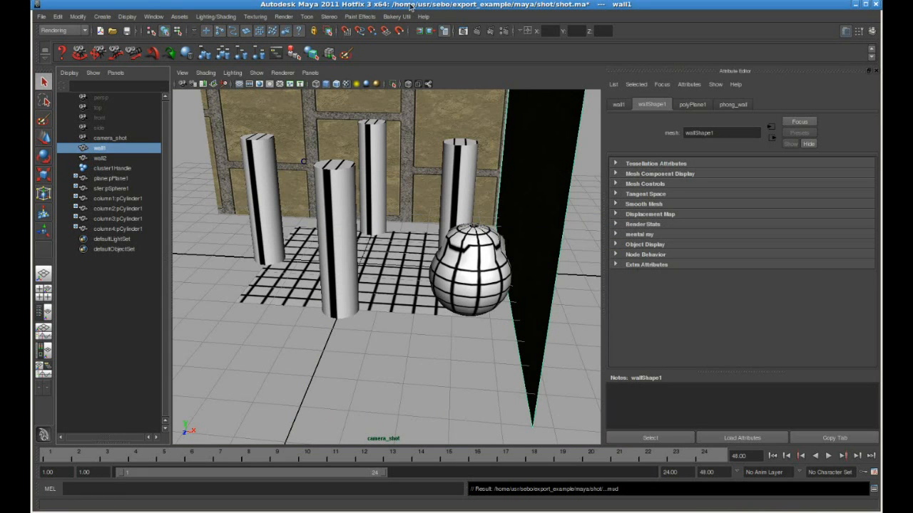
pyautogui.click(339, 230)
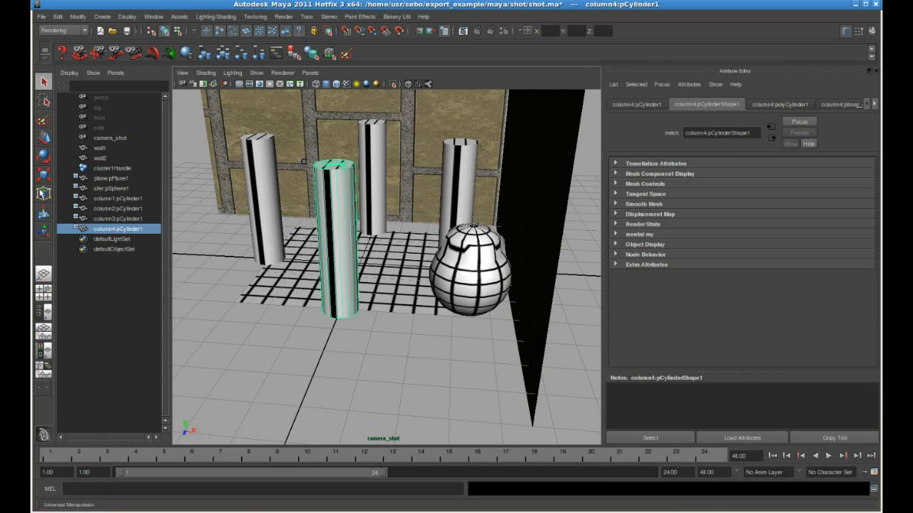
pyautogui.click(43, 175)
pyautogui.moveTo(340, 206); pyautogui.dragTo(333, 166)
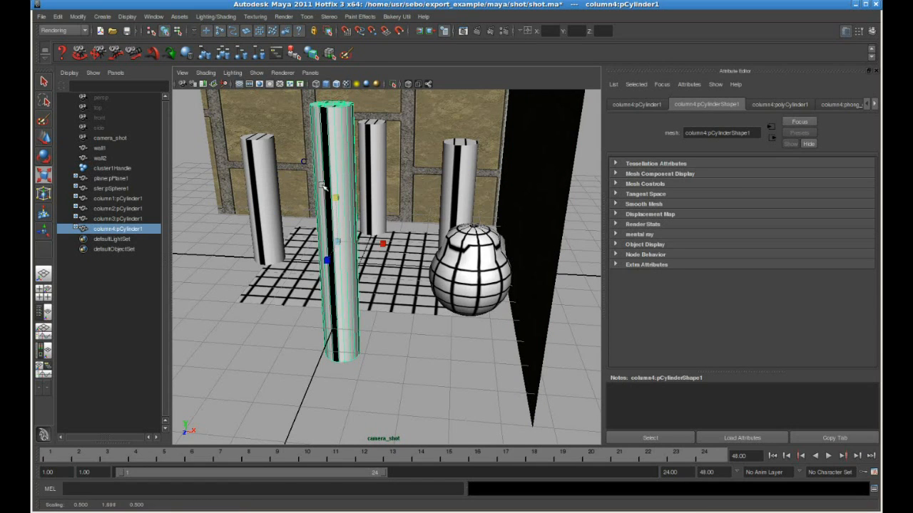
# At frame 17, move the sphere toward the camera to about 1.41, 1.31, 2.85.
pyautogui.moveTo(647, 460); pyautogui.dragTo(501, 419)
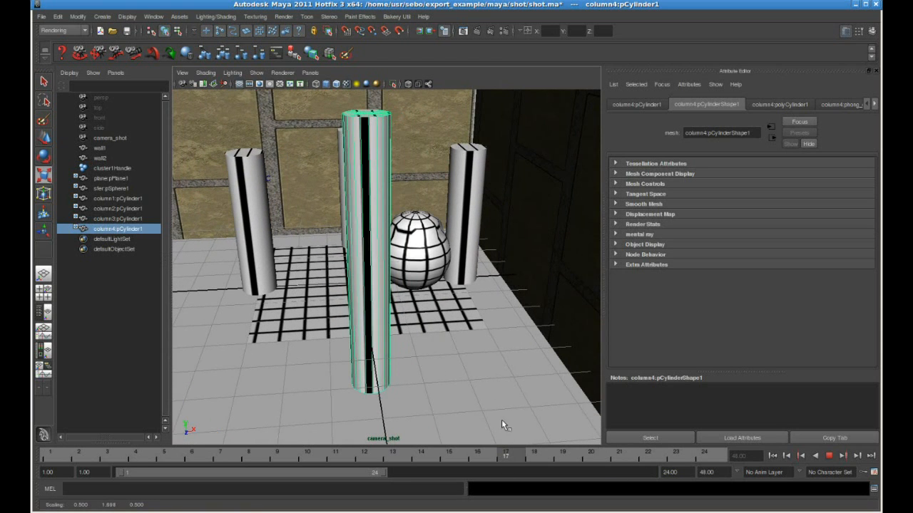
pyautogui.press('space')
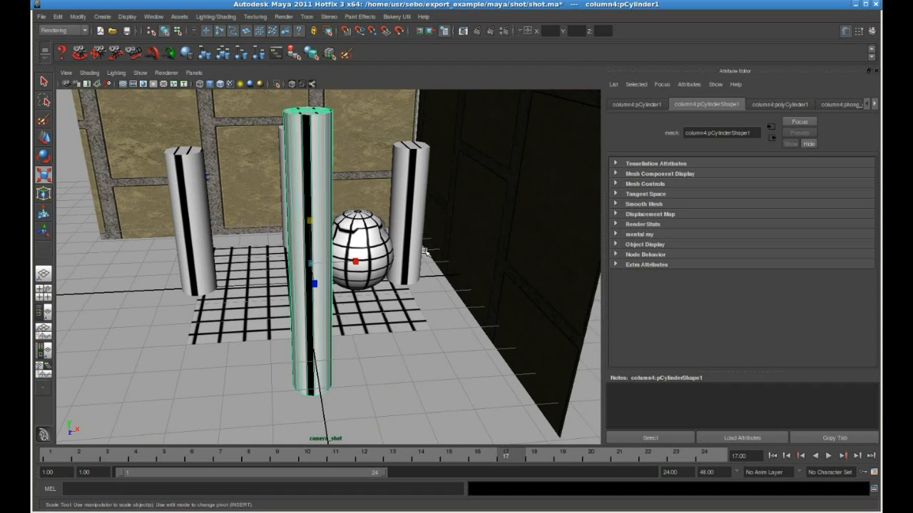
pyautogui.click(376, 254)
pyautogui.press('e')
pyautogui.press('w')
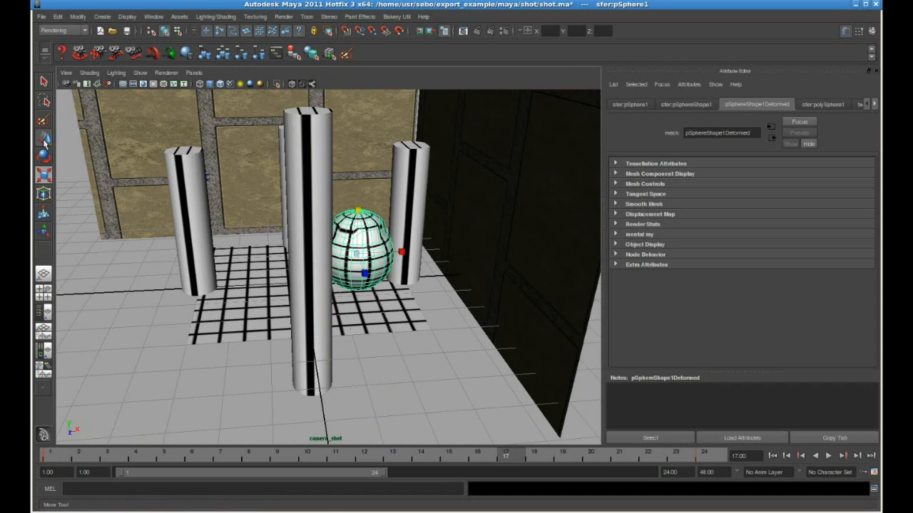
pyautogui.moveTo(362, 271); pyautogui.dragTo(374, 305)
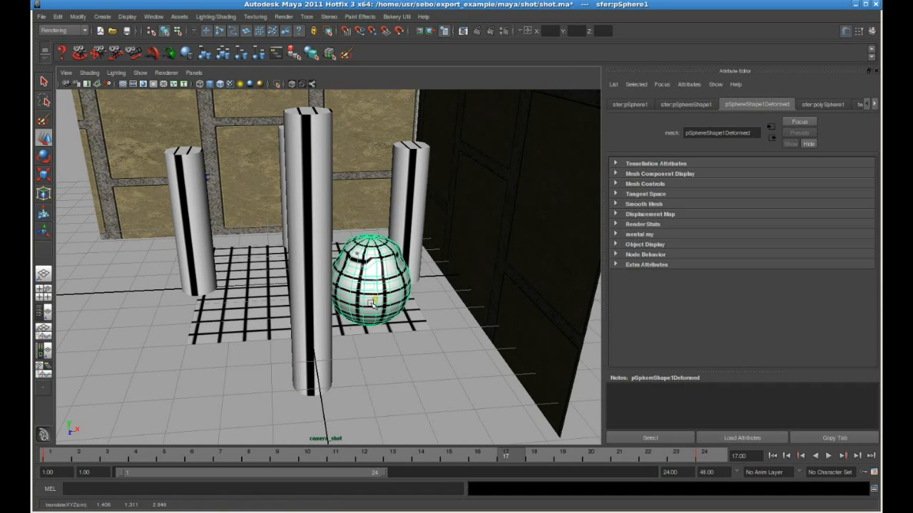
# Set a key on sfer:pSphere1's Translate attribute at frame 17 and preview the animation.
pyautogui.click(625, 104)
pyautogui.rightClick(665, 177)
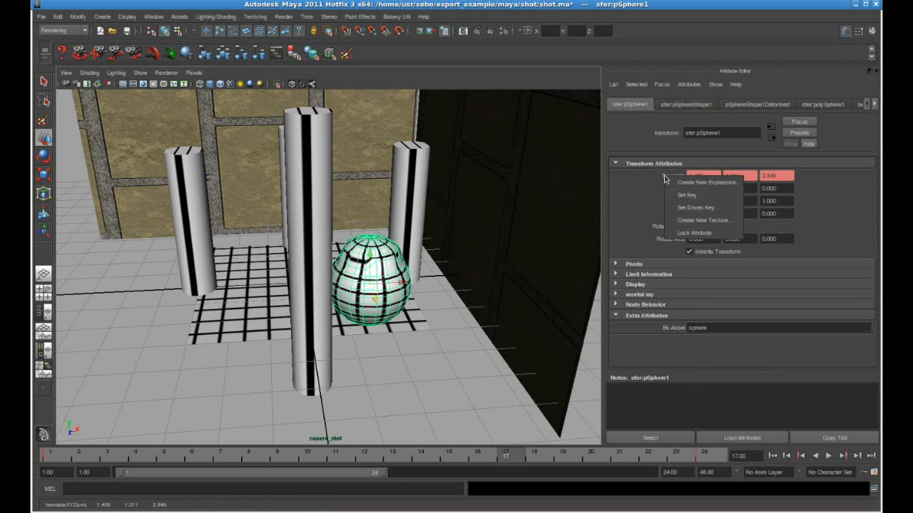
pyautogui.click(676, 195)
pyautogui.hotkey('alt', 'v')
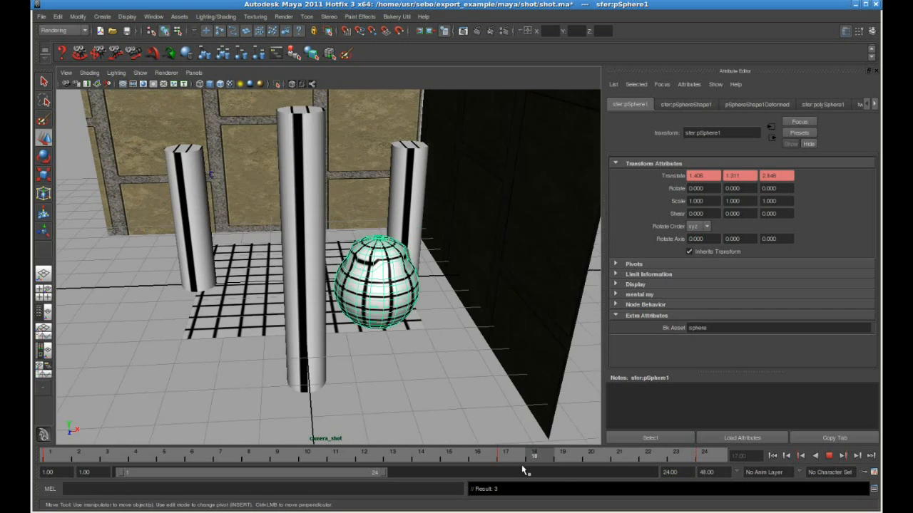
pyautogui.hotkey('alt', 'v')
# Export the whole shot with Maya_mud_translator again, using the animation time range 1 to 48 and vizgroup viz.
pyautogui.click(42, 16)
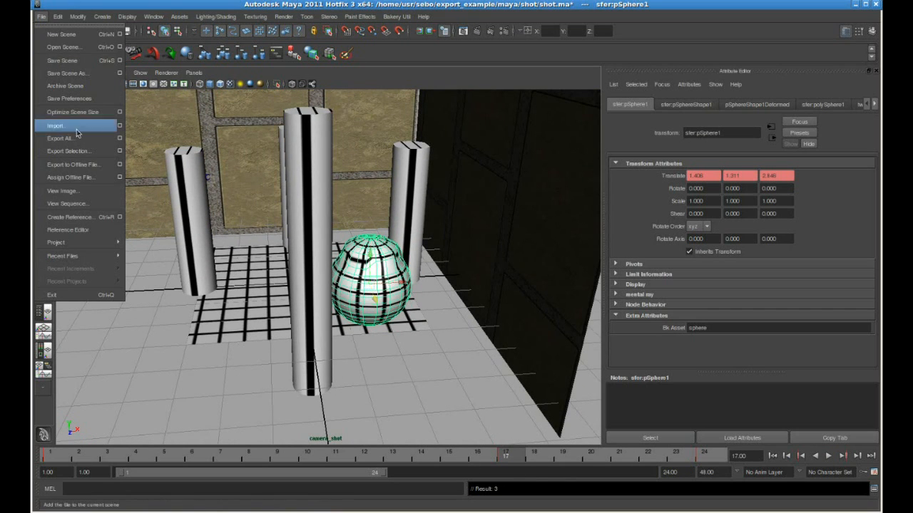
pyautogui.click(83, 138)
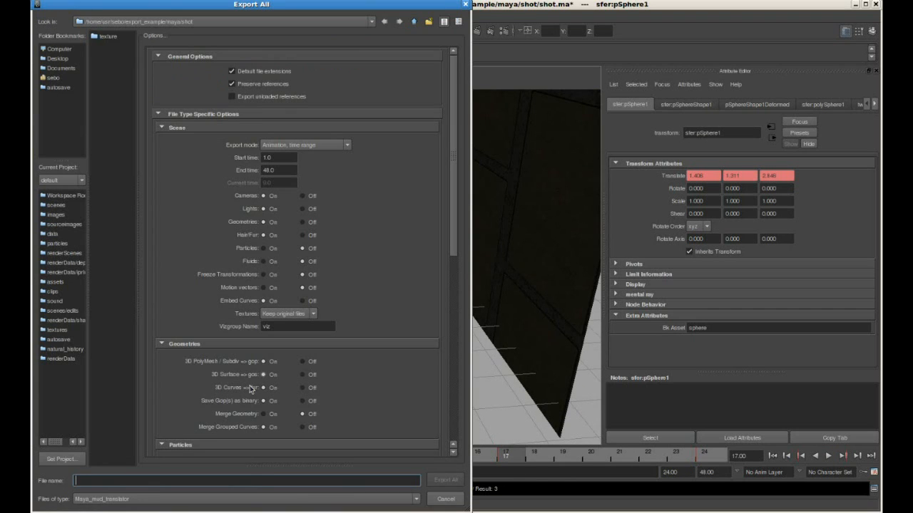
pyautogui.write('..')
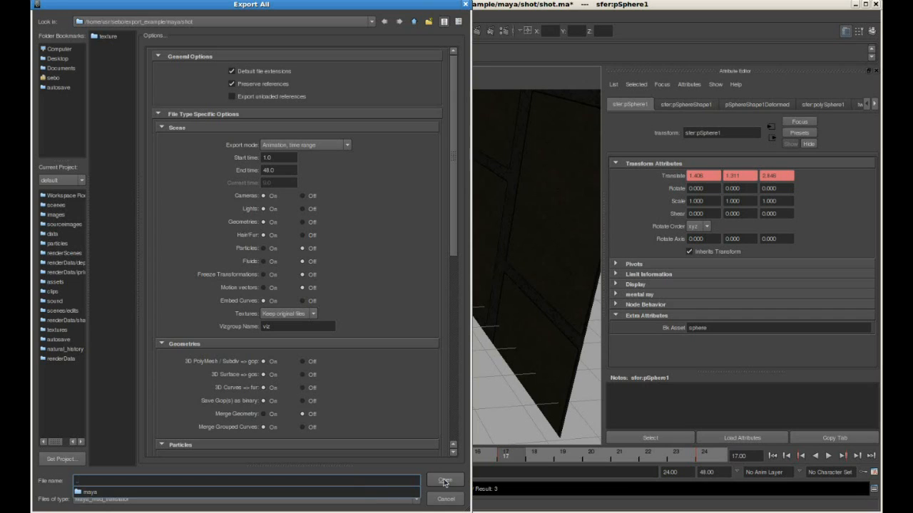
pyautogui.click(443, 482)
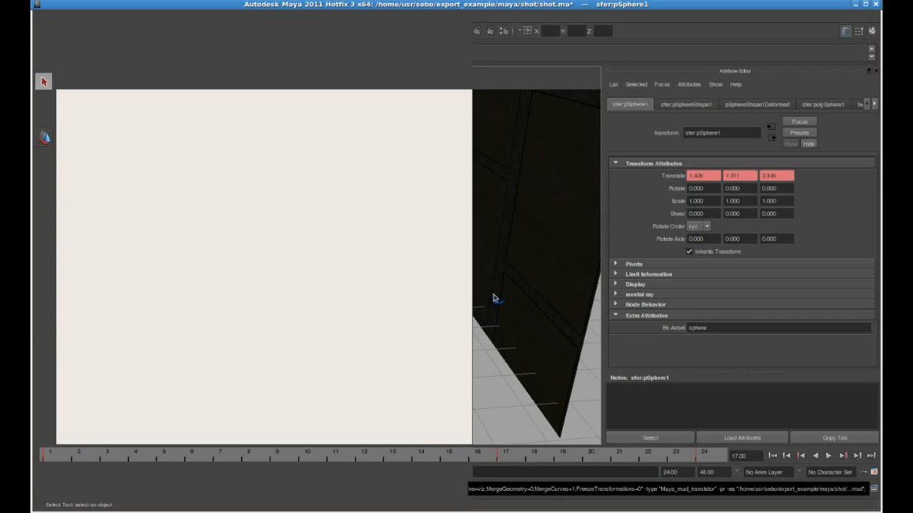
# Switch to the terminal and open shot.mud in relight.
pyautogui.hotkey('alt', 'Tab')
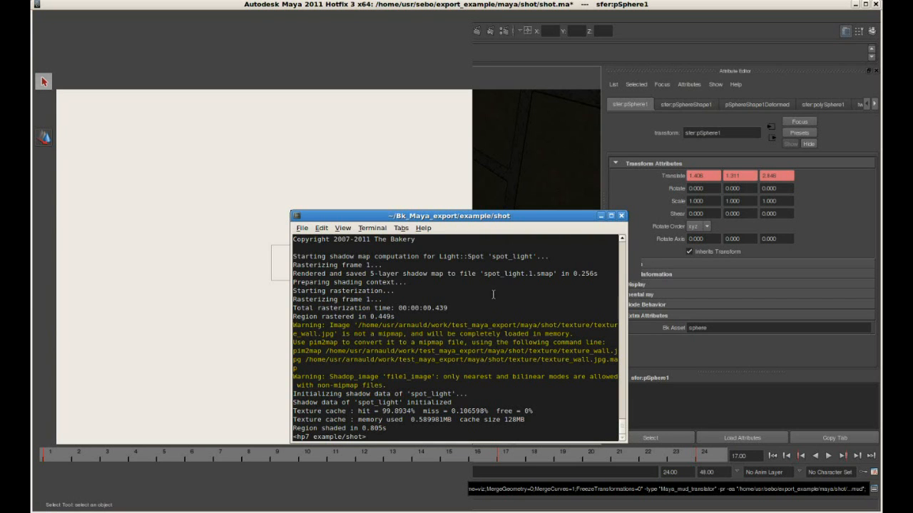
pyautogui.write('relight shot.mud')
pyautogui.press('Return')
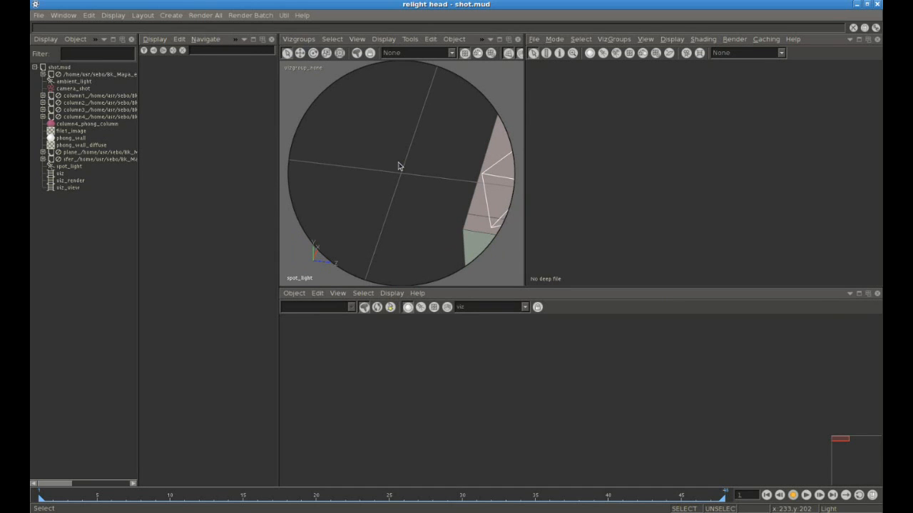
# Display the viz vizgroup through camera_shot and scrub the shot to frame 20.
pyautogui.click(299, 39)
pyautogui.click(320, 260)
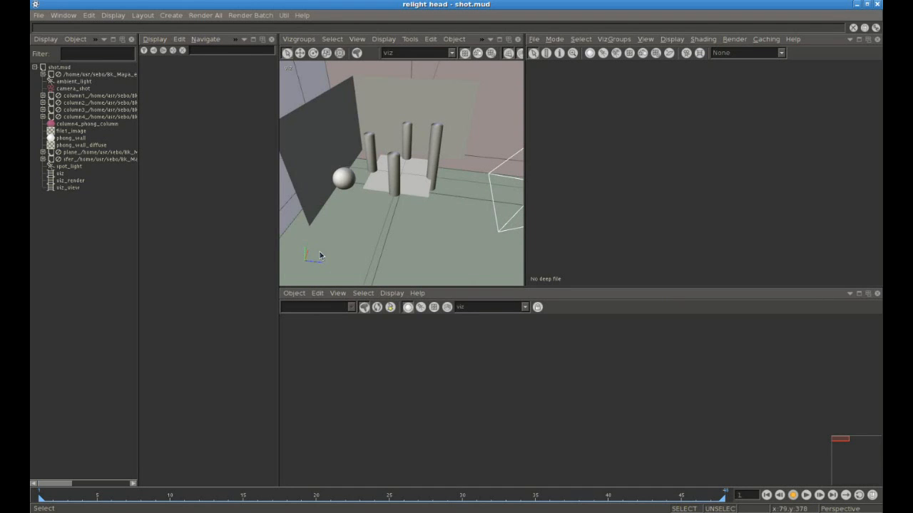
pyautogui.click(357, 39)
pyautogui.moveTo(389, 137)
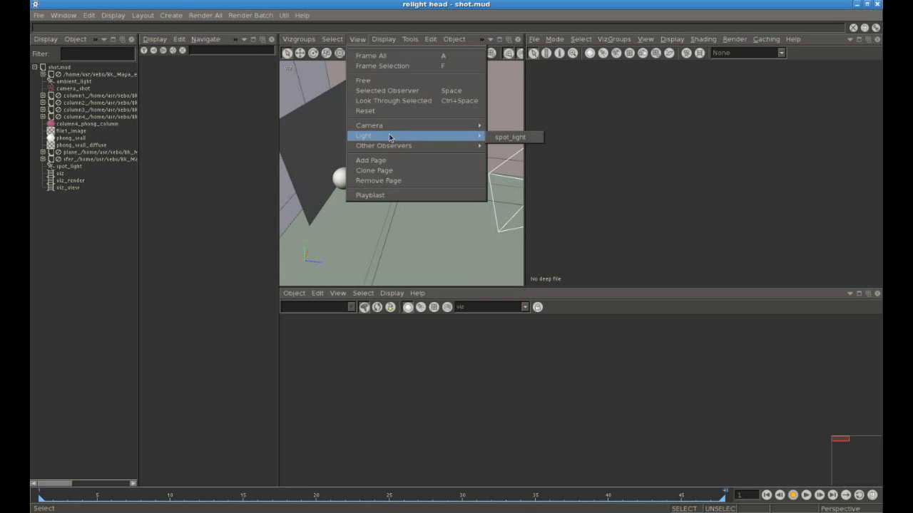
pyautogui.moveTo(453, 125)
pyautogui.click(512, 137)
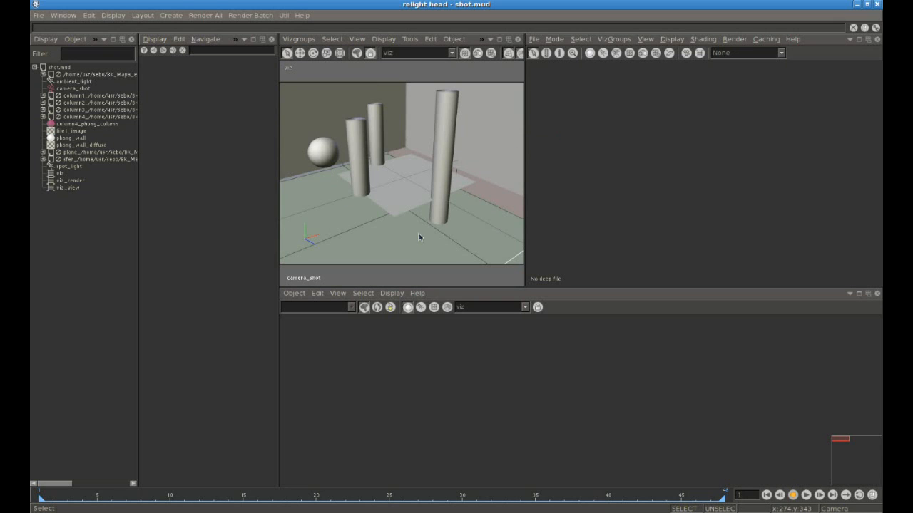
pyautogui.moveTo(100, 498); pyautogui.dragTo(316, 499)
# Turn on texture display for the camera_shot view and scrub the animation, ending at frame 20.
pyautogui.click(383, 40)
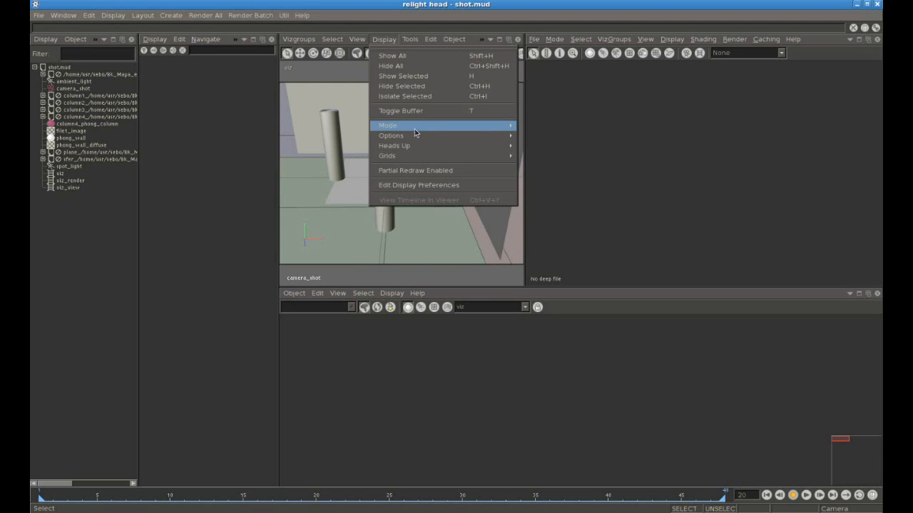
pyautogui.moveTo(417, 127)
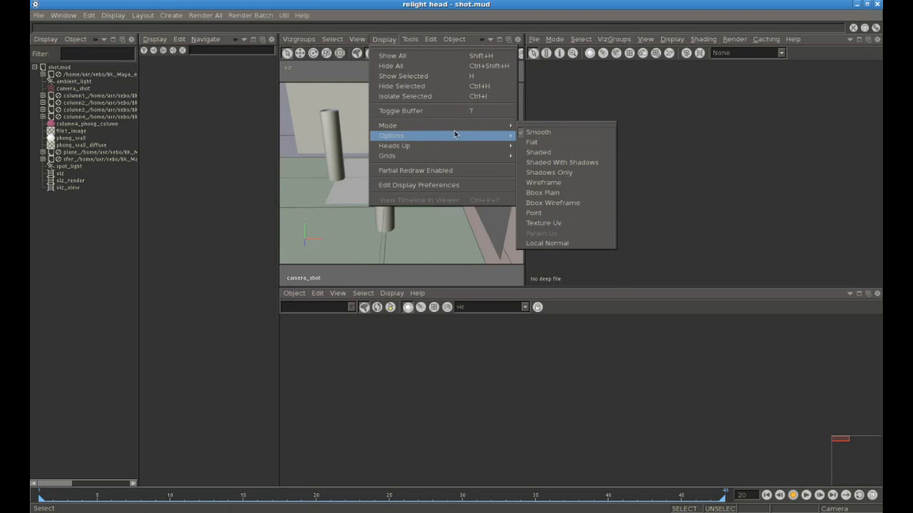
pyautogui.moveTo(460, 136)
pyautogui.click(557, 236)
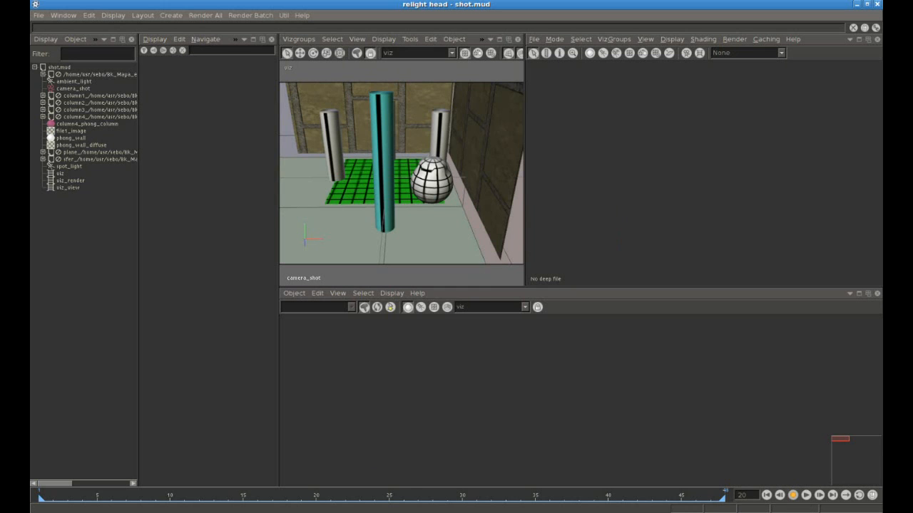
pyautogui.moveTo(398, 497); pyautogui.dragTo(324, 492)
# Compute all passes at frame 20 with camera_shot and the viz vizgroup, including shadow maps, point clouds and the deep file.
pyautogui.click(731, 42)
pyautogui.click(745, 133)
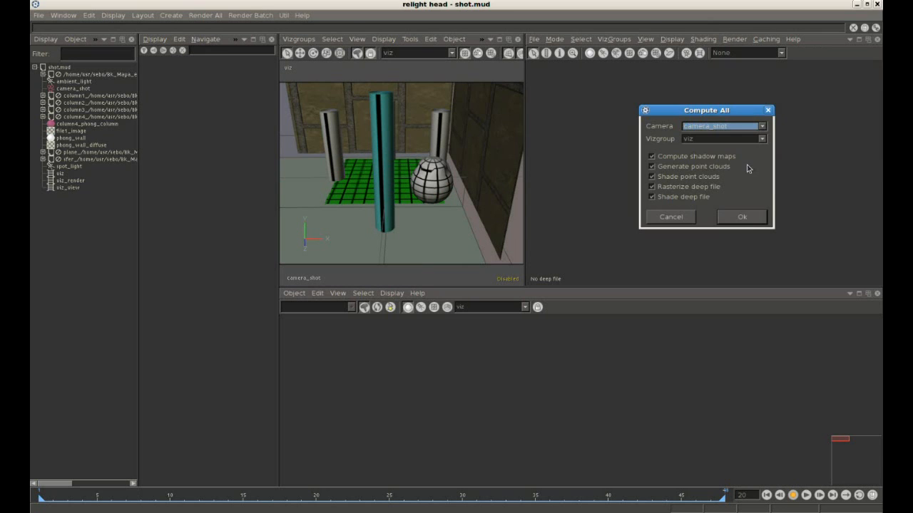
pyautogui.click(749, 225)
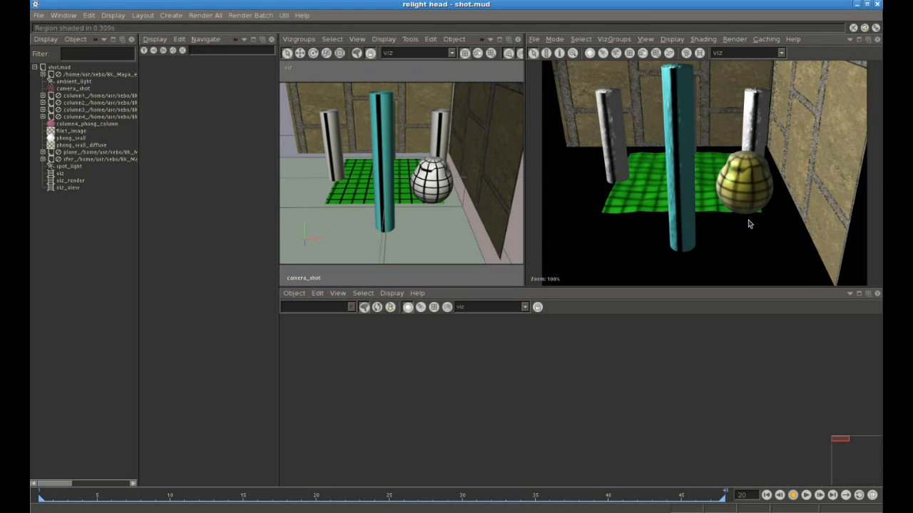